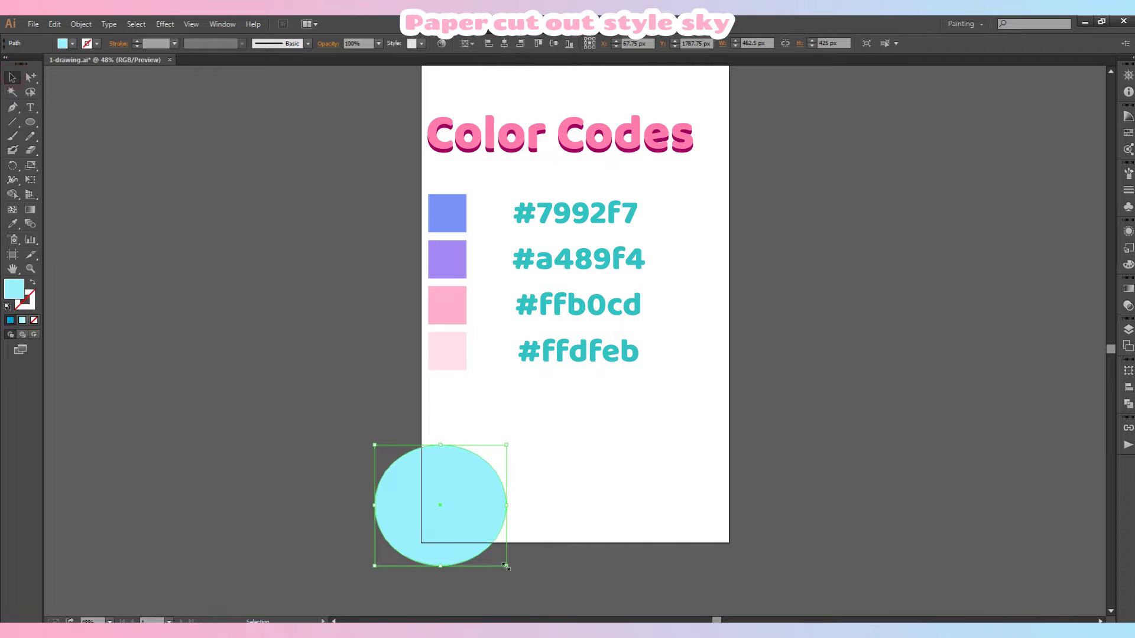
Step: Shrink the light blue circle to about 338 px wide and duplicate it into overlapping circles along the artboard's lower edge
drag(506, 566, 471, 534)
drag(422, 488, 490, 532)
mouse_move(499, 534)
mouse_down()
mouse_move(562, 482)
mouse_move(633, 519)
mouse_move(705, 469)
mouse_up()
mouse_move(705, 468)
mouse_down()
mouse_move(765, 496)
mouse_move(705, 543)
mouse_move(586, 537)
mouse_up()
click(481, 451)
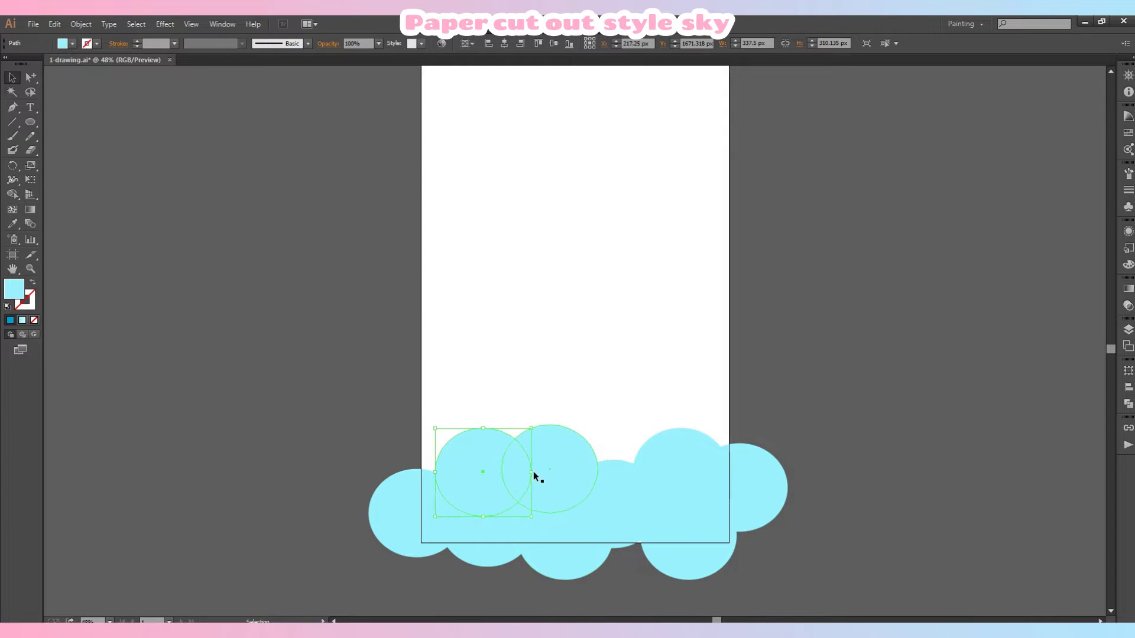
Step: Shrink the cloud's upper-left circle to about 246 px wide and its middle circle to about 290 px wide
drag(531, 473, 506, 474)
click(628, 489)
drag(613, 549, 613, 536)
click(544, 472)
drag(550, 425, 550, 448)
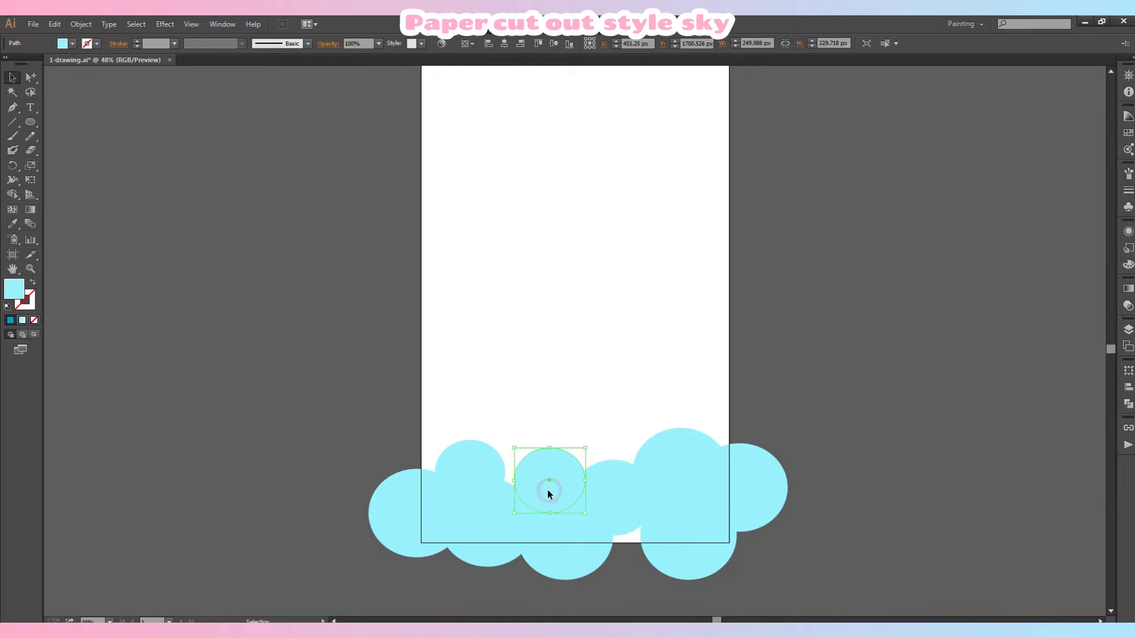
drag(547, 489, 633, 492)
key(ctrl+z)
key(ctrl+z)
Step: Shift the cloud's lower-left circle inward and copy the small top circle to the cloud's upper right end
click(614, 458)
click(763, 478)
click(497, 518)
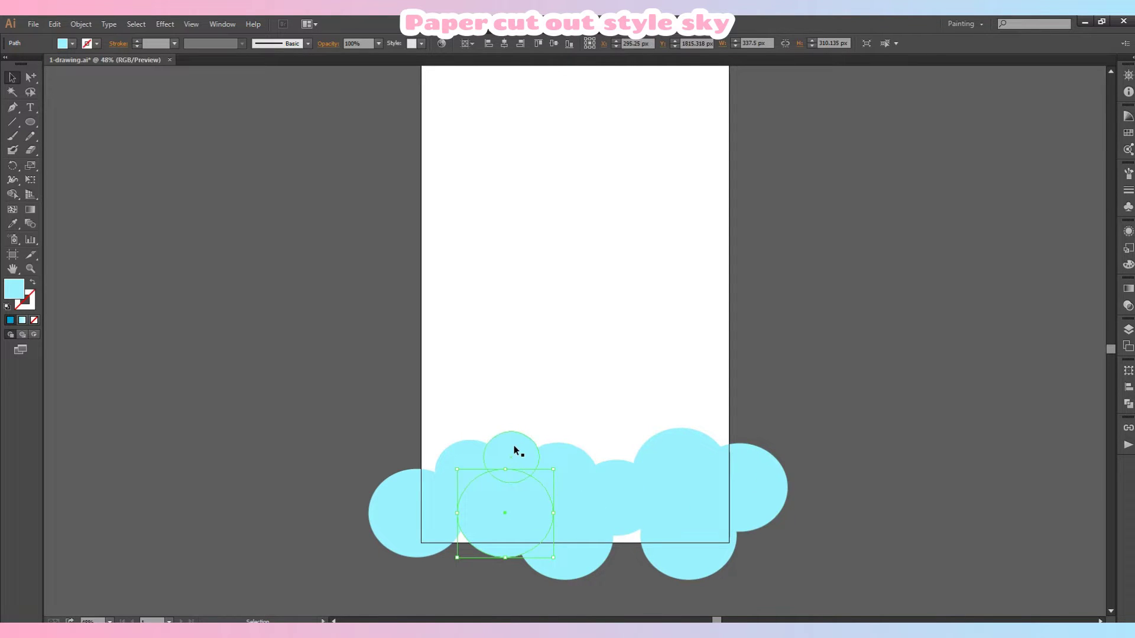
drag(515, 448, 733, 443)
click(894, 397)
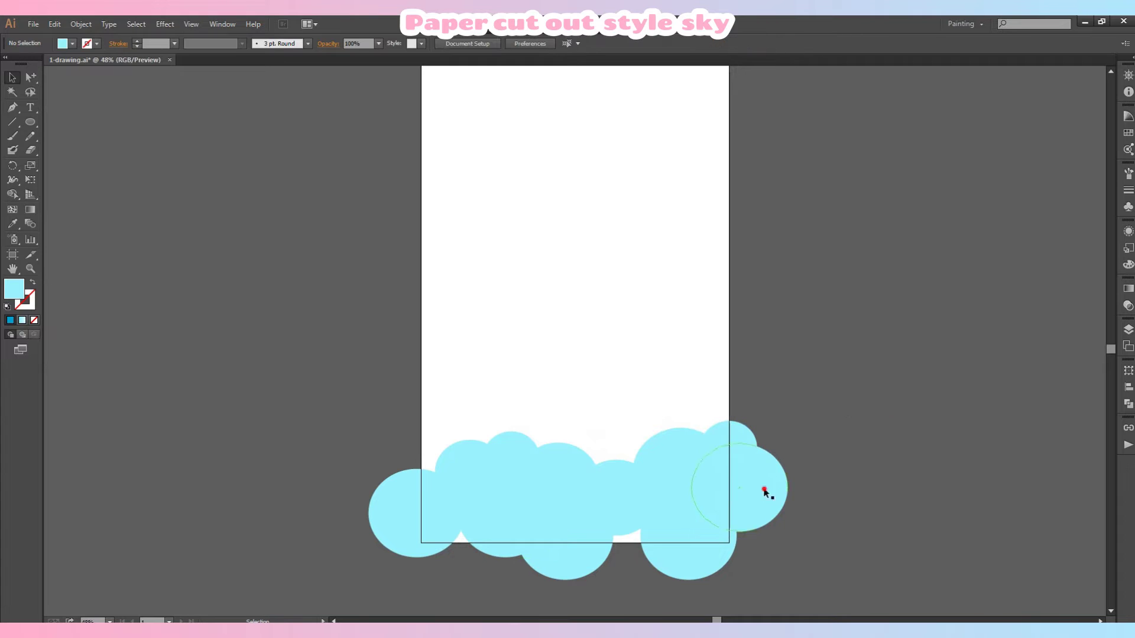
Step: Reposition the circles at the cloud's right end, middle and upper left to form an uneven, bumpy outline
drag(764, 490, 788, 489)
click(851, 452)
drag(613, 479, 613, 473)
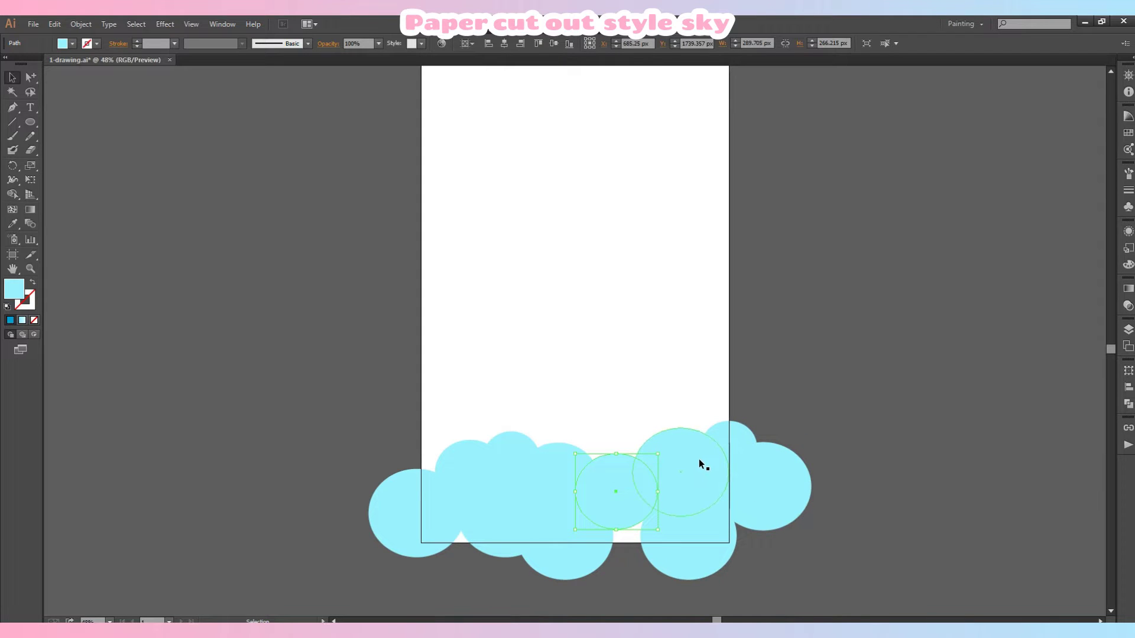
drag(461, 463, 455, 464)
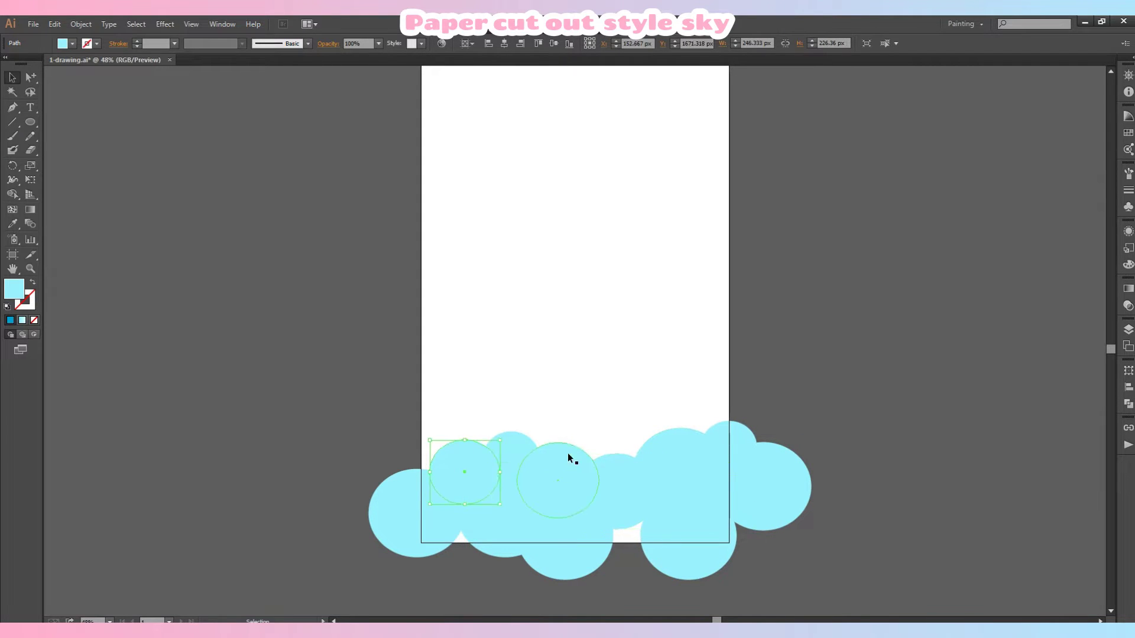
drag(576, 458, 580, 436)
drag(506, 449, 507, 438)
click(489, 365)
click(639, 362)
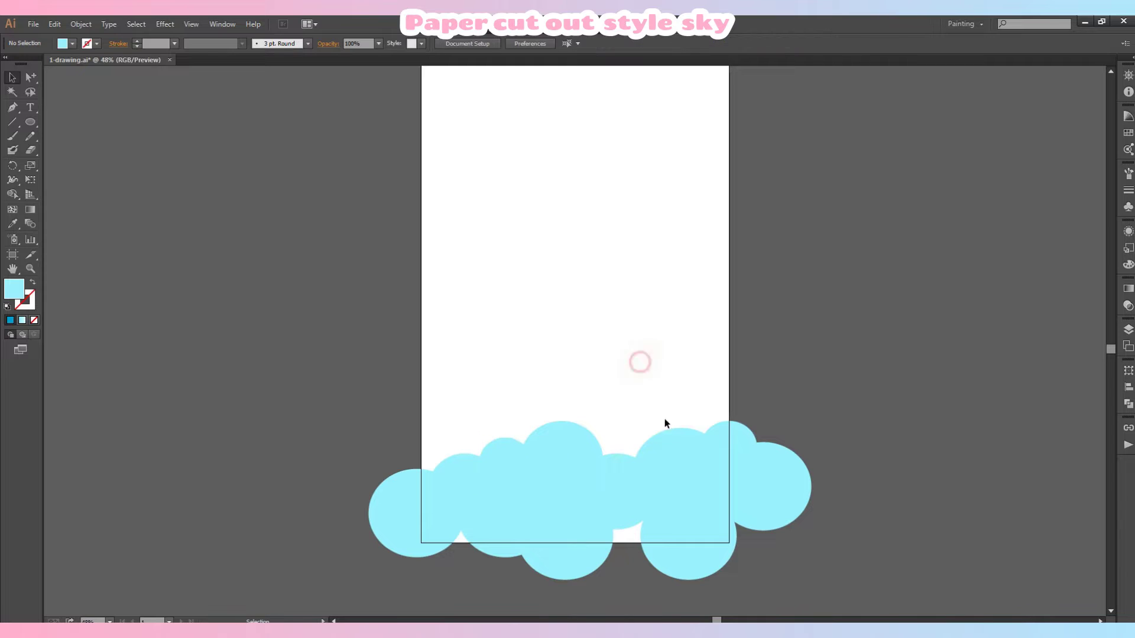
Step: Unite all circles into one cloud shape and draw a rectangle about 1540 by 302 px over its lower part
key(ctrl+a)
click(1129, 403)
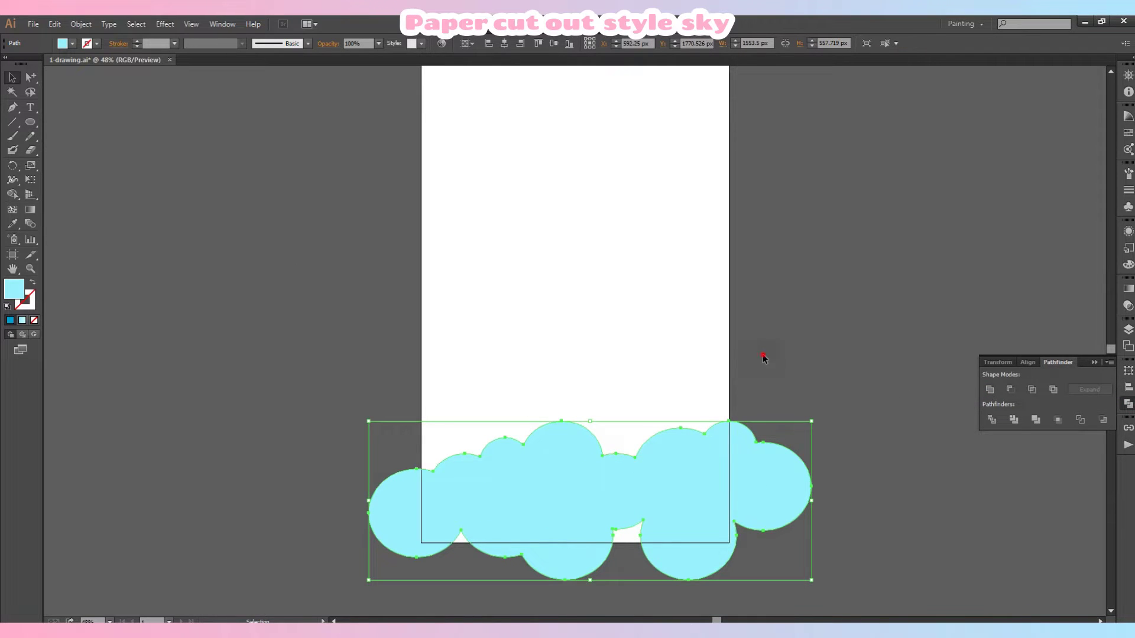
click(30, 121)
drag(368, 497, 807, 582)
click(12, 77)
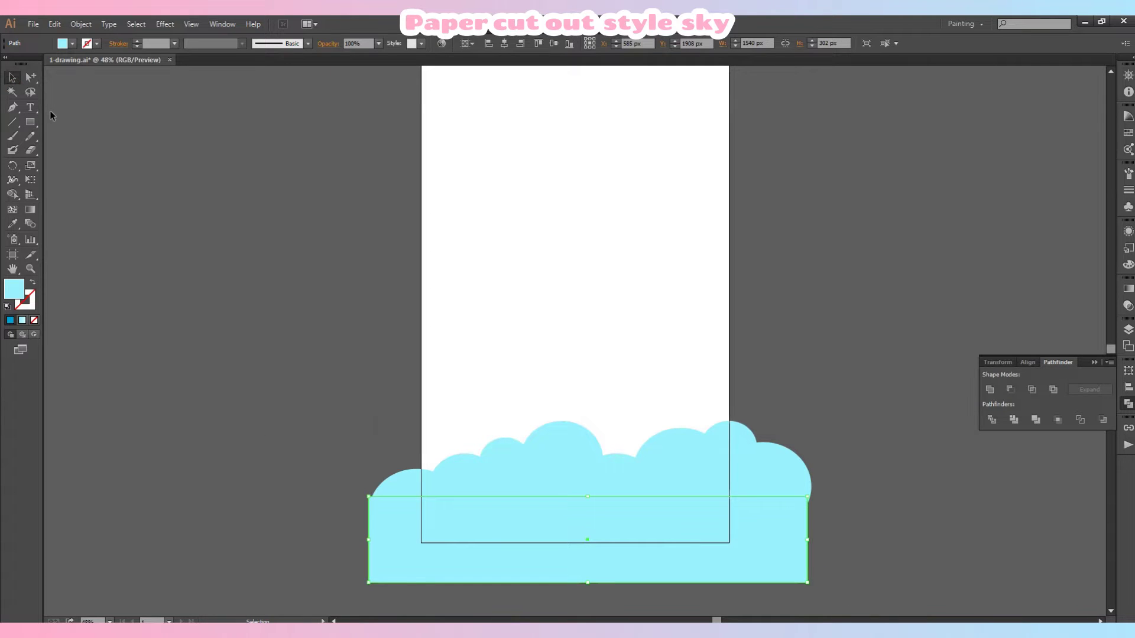
Step: Unite the rectangle and the cloud into a single flat-bottomed shape
click(390, 422)
click(471, 537)
drag(350, 442, 485, 515)
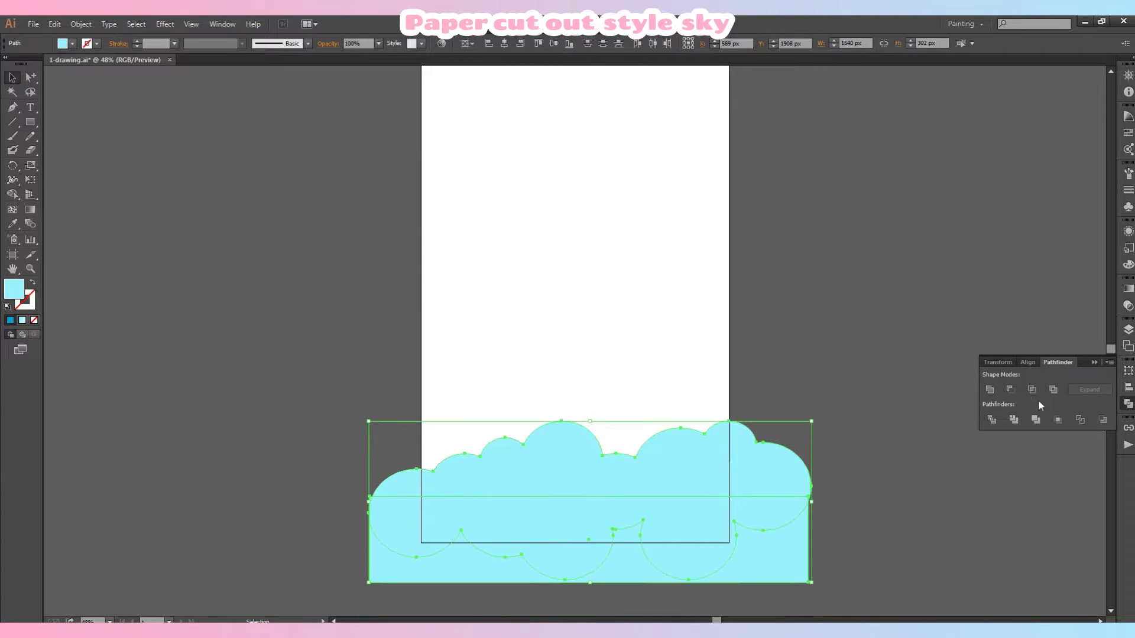
click(990, 390)
click(839, 326)
Step: Fill the cloud with the light blue to white linear gradient and set its end stop to the white swatch
click(761, 484)
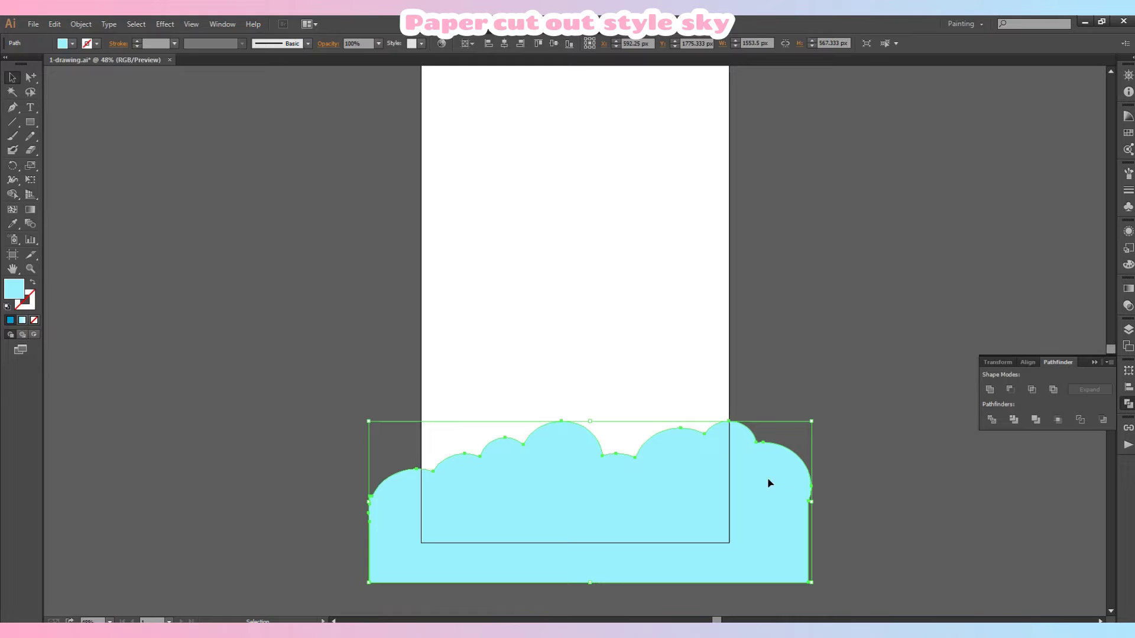
click(1130, 293)
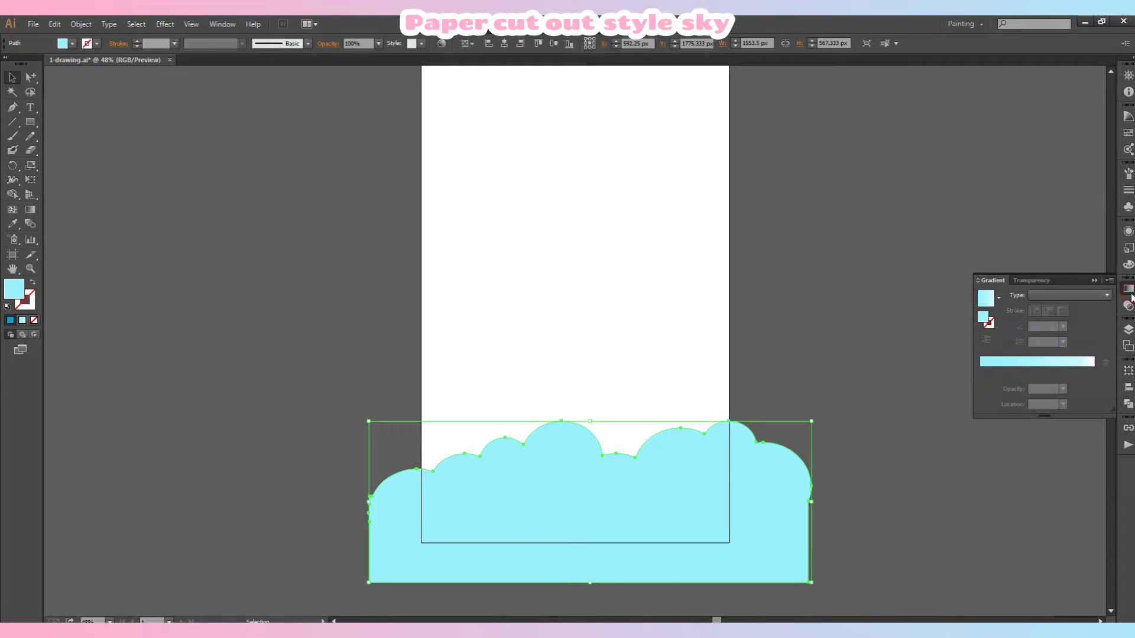
click(1020, 363)
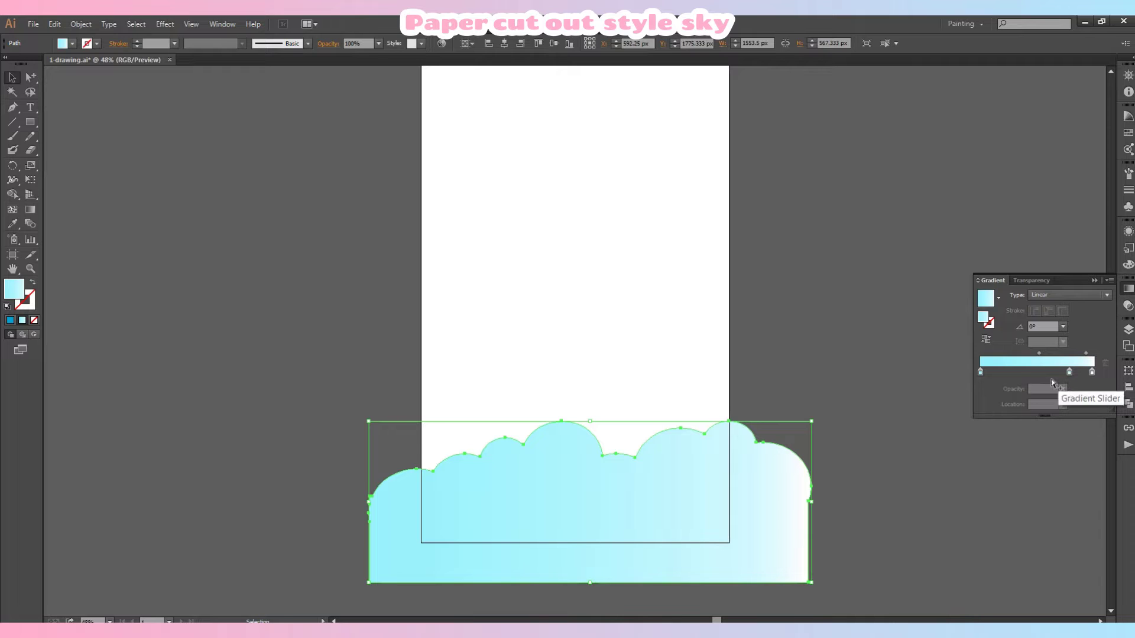
double_click(980, 371)
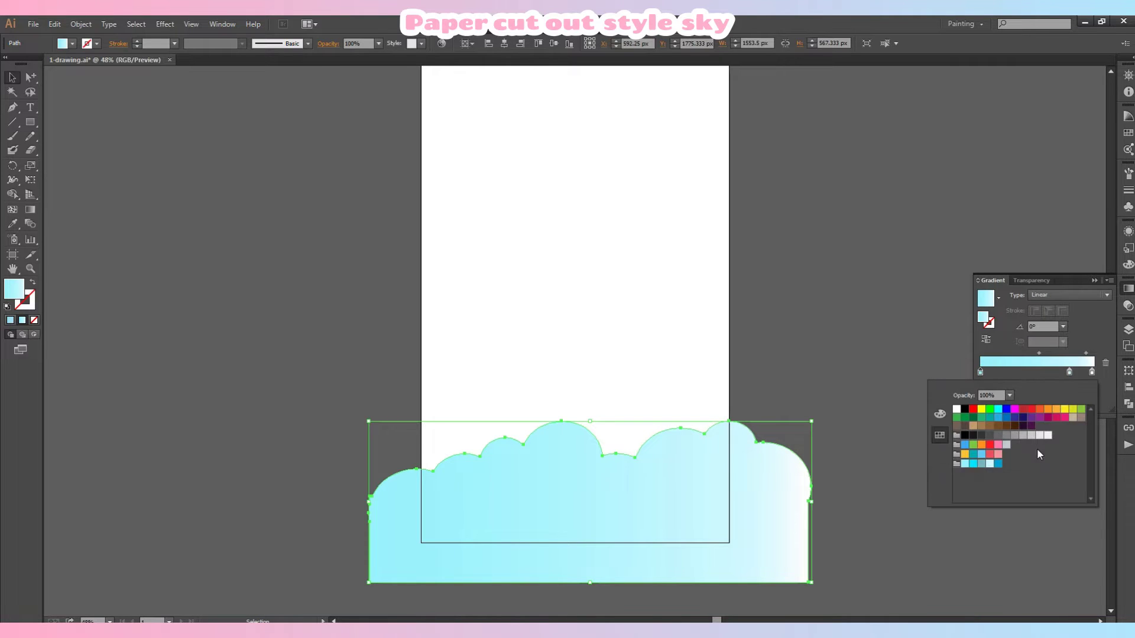
click(1093, 372)
click(957, 411)
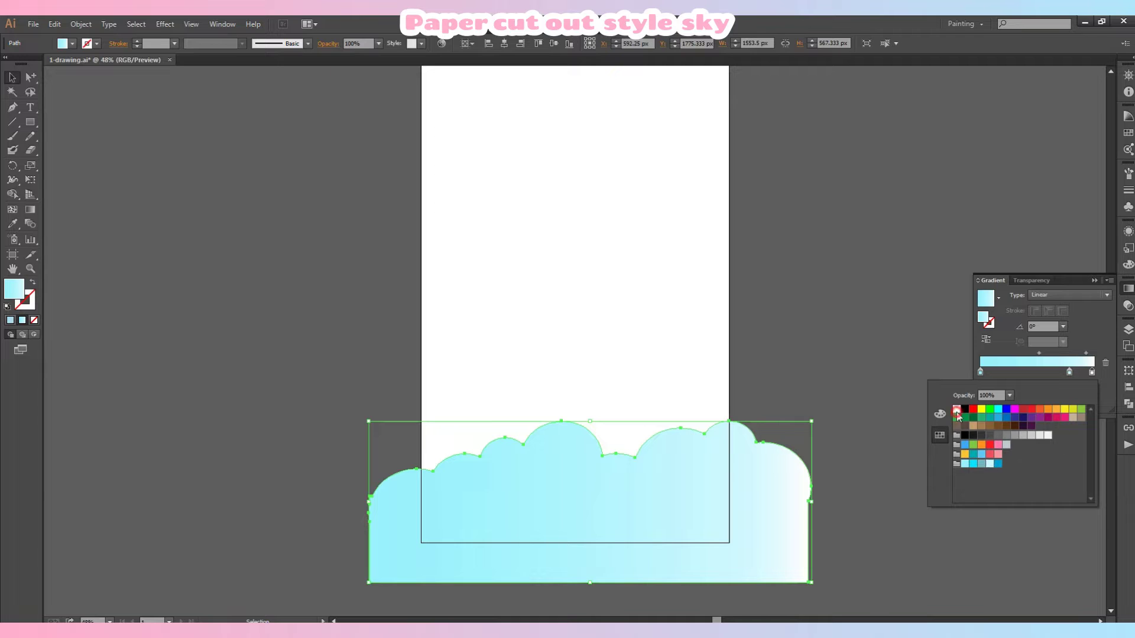
Step: Set the cloud's gradient angle to 90° and move its middle colour stop to about 71%
click(1069, 294)
click(1062, 327)
click(1070, 395)
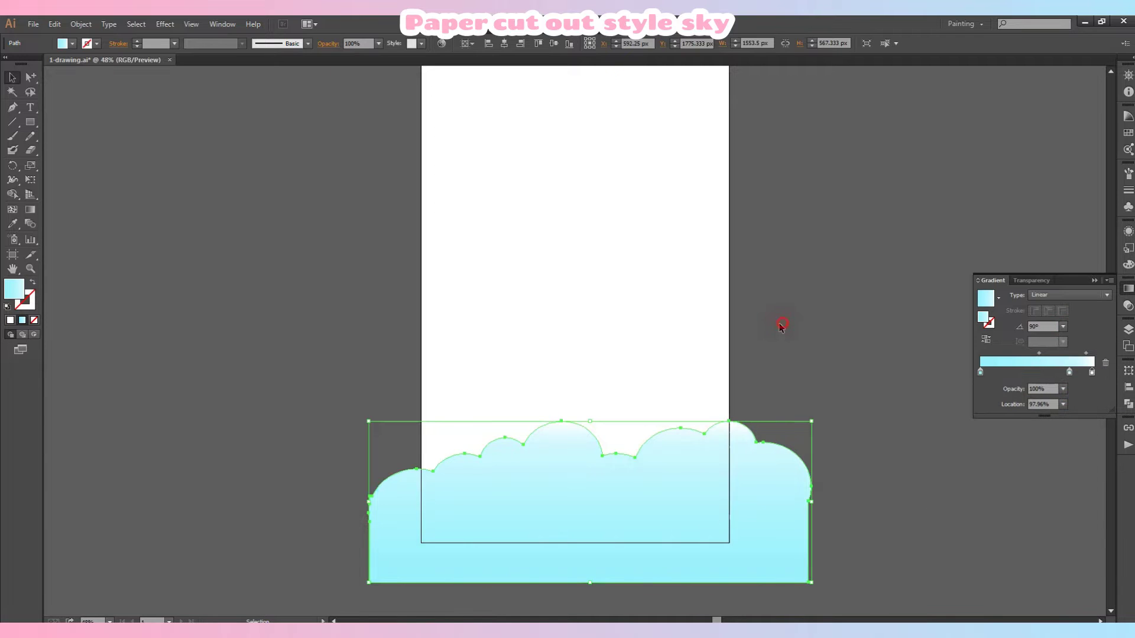
drag(1064, 374, 1060, 372)
click(916, 306)
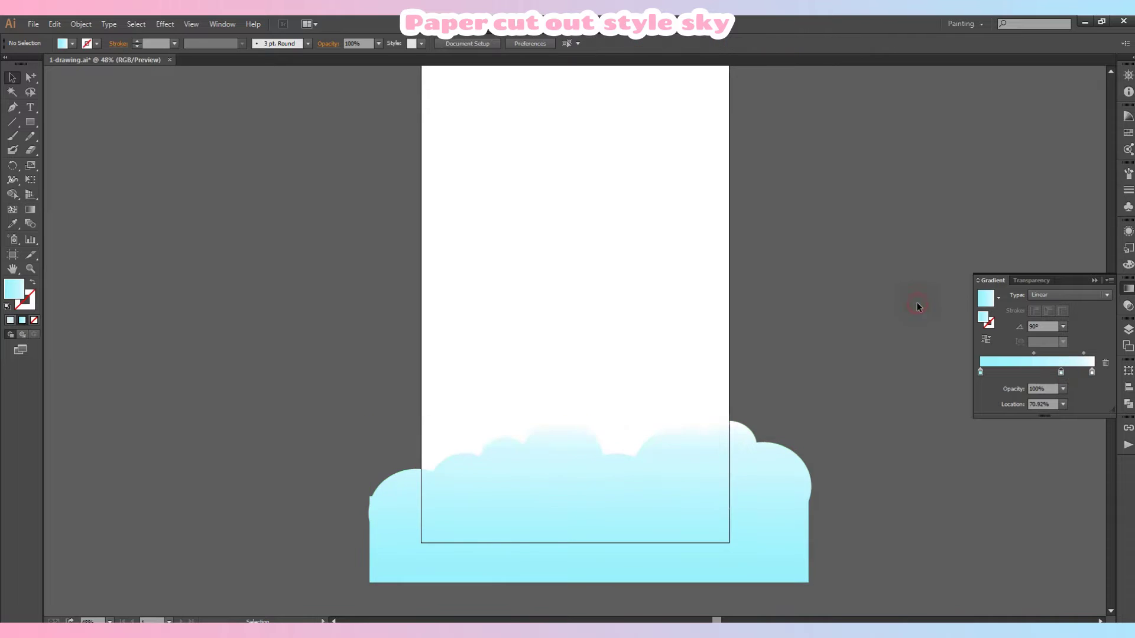
Step: Adjust the gradient midpoint directly on the cloud so the blue-to-white transition near the upper edge sits lower
click(680, 464)
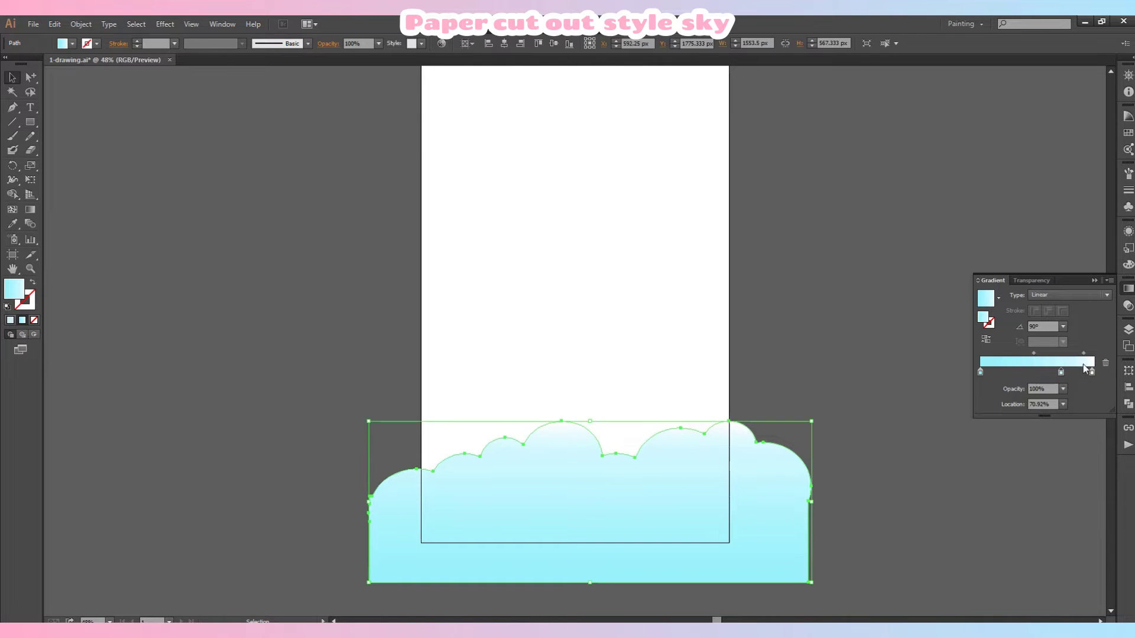
click(30, 209)
scroll(594, 413, down, 1)
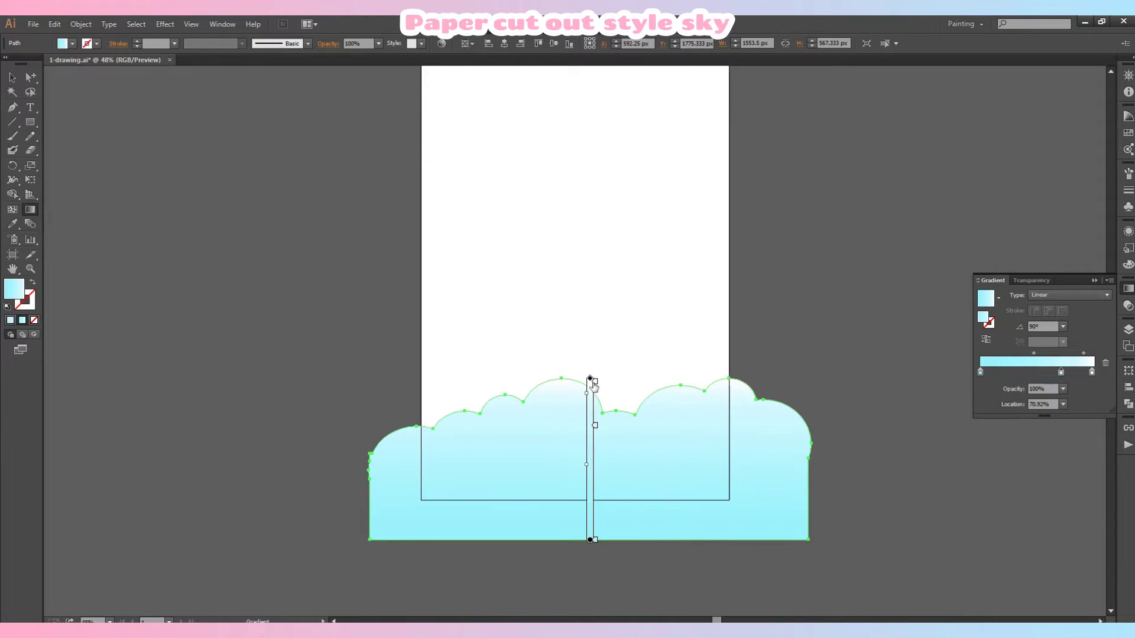
drag(586, 394, 585, 406)
mouse_move(586, 462)
mouse_down()
mouse_move(583, 485)
mouse_move(582, 470)
mouse_up()
mouse_move(597, 376)
mouse_down()
mouse_move(650, 362)
mouse_move(658, 348)
mouse_up()
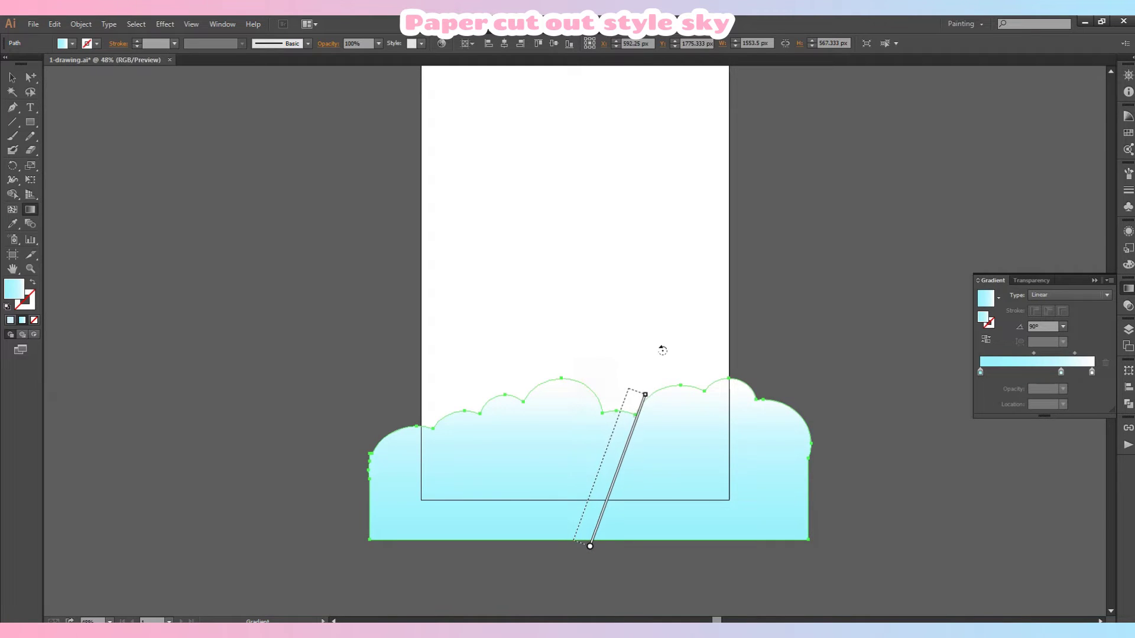
key(ctrl+z)
click(12, 77)
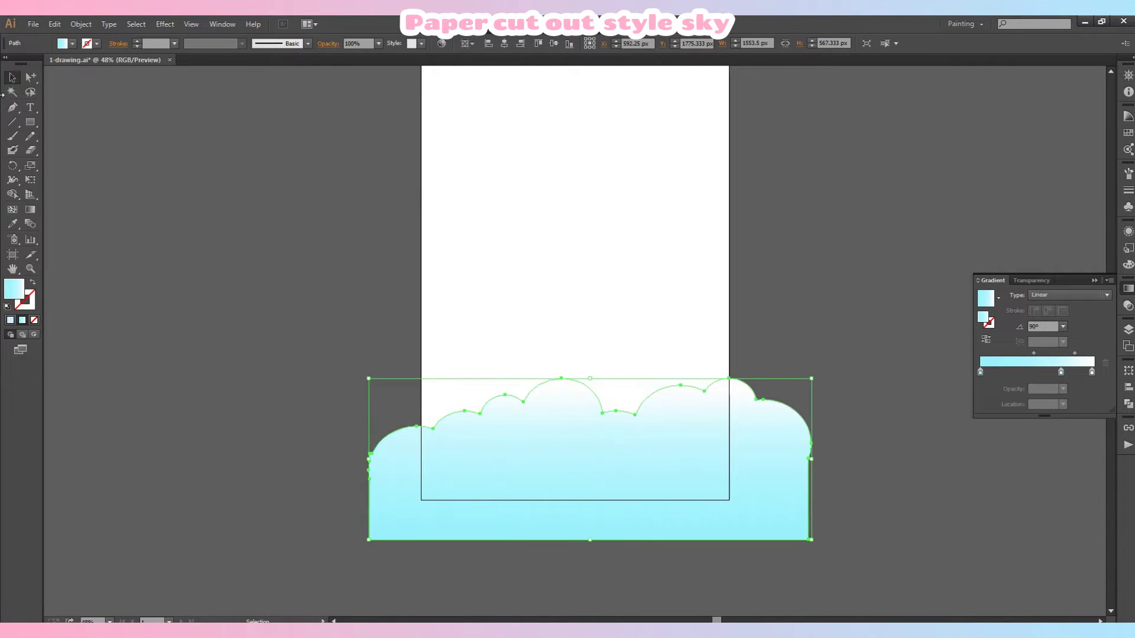
Step: Draw a 1080 by 1920 px pale blue rectangle covering the whole artboard as the sky background
click(207, 151)
click(689, 472)
scroll(750, 437, up, 2)
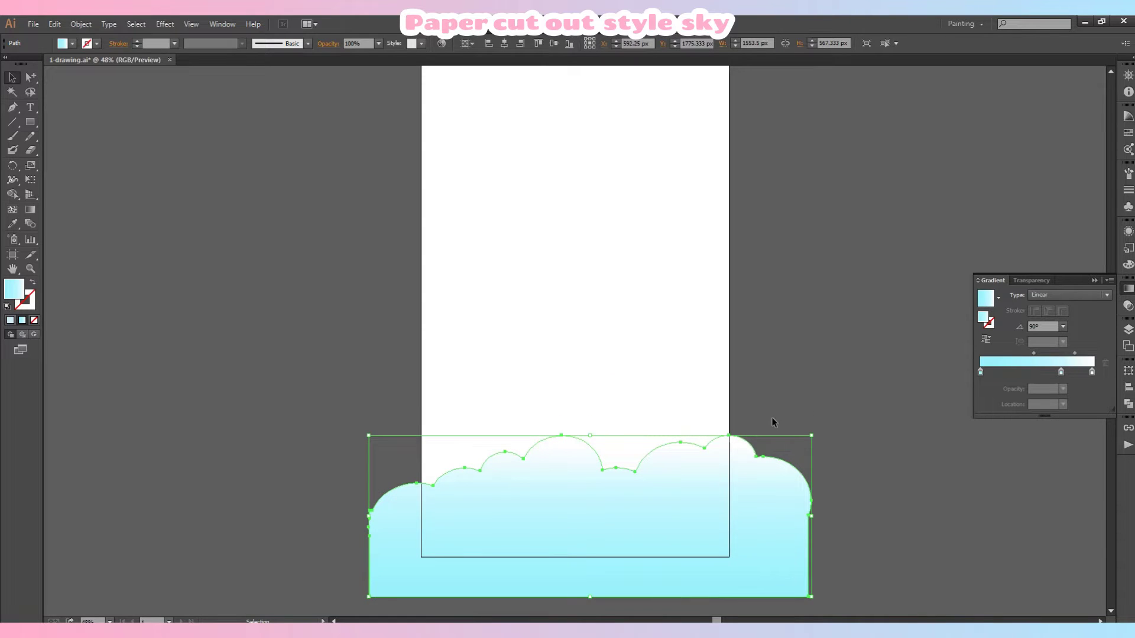
scroll(772, 417, up, 3)
click(364, 241)
click(30, 121)
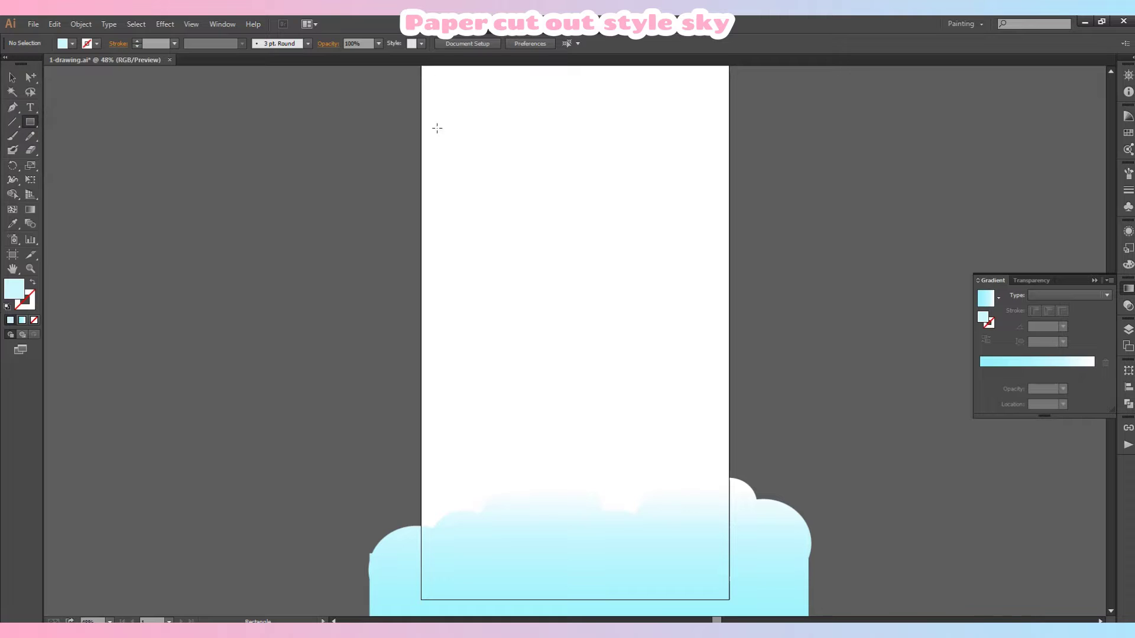
scroll(436, 129, up, 2)
drag(419, 97, 729, 553)
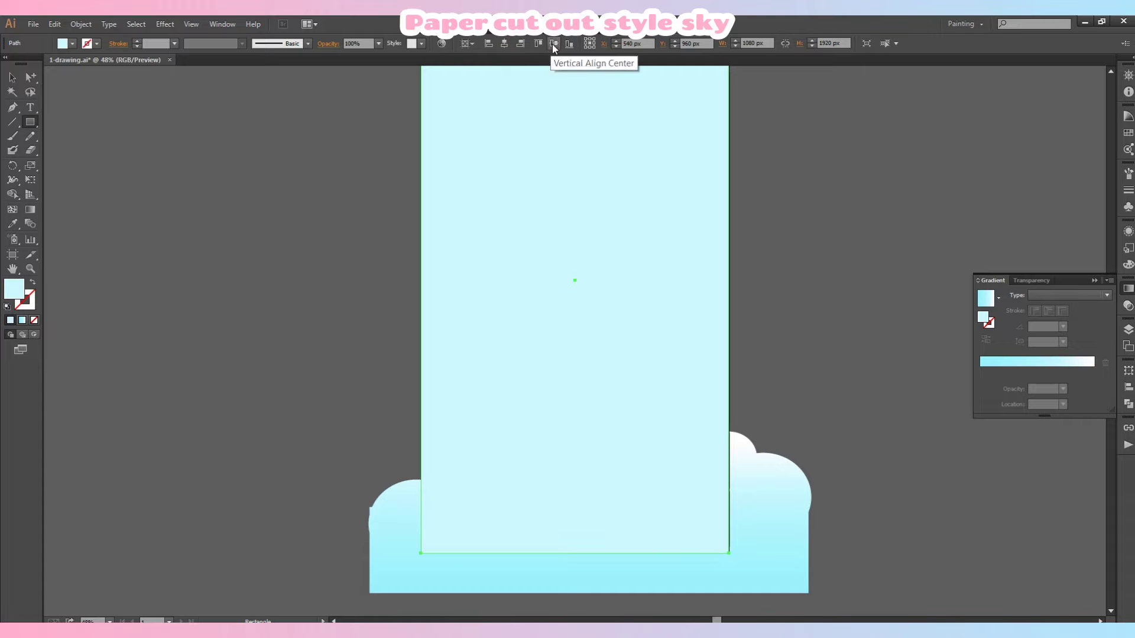
Step: Send the pale blue background rectangle behind the cloud within Layer 3
click(1127, 329)
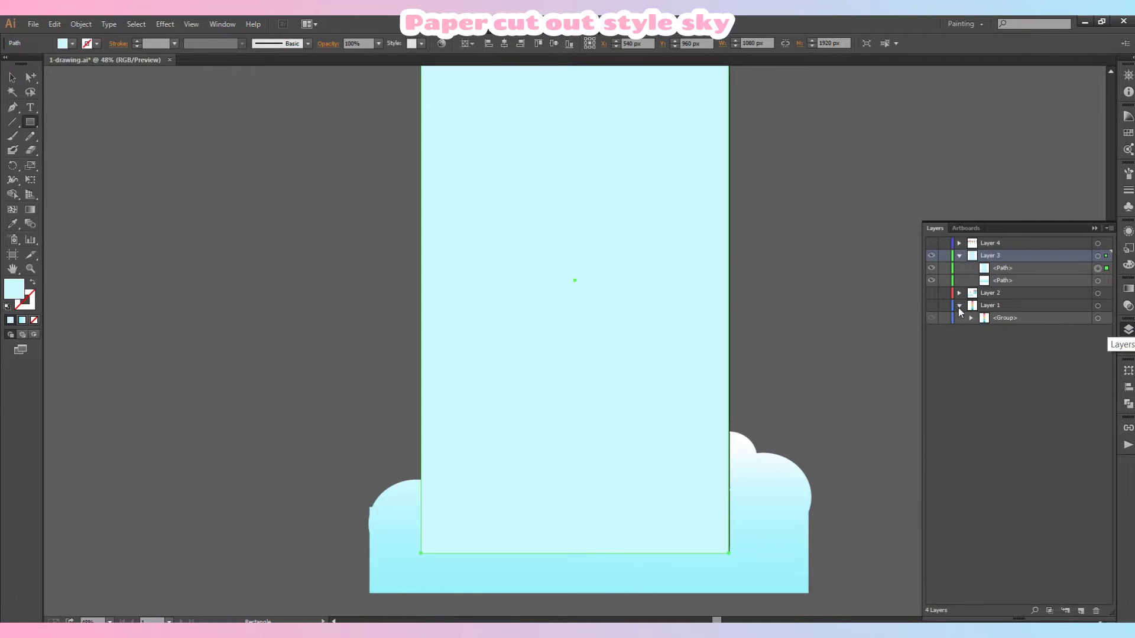
click(959, 306)
key(ctrl+[)
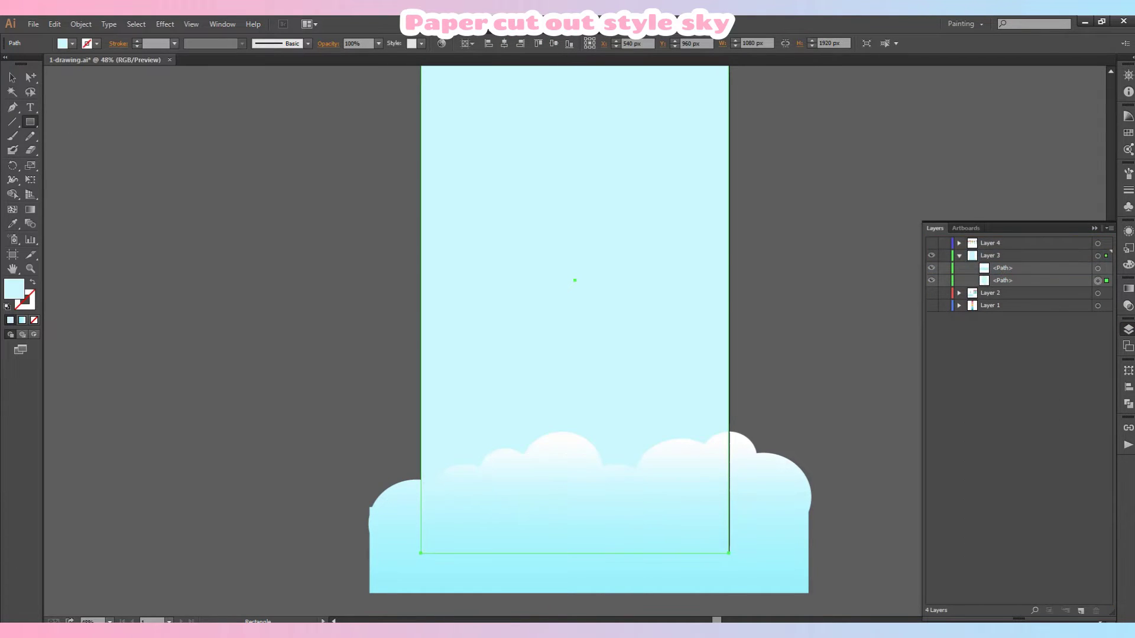
click(15, 79)
click(109, 127)
click(1129, 335)
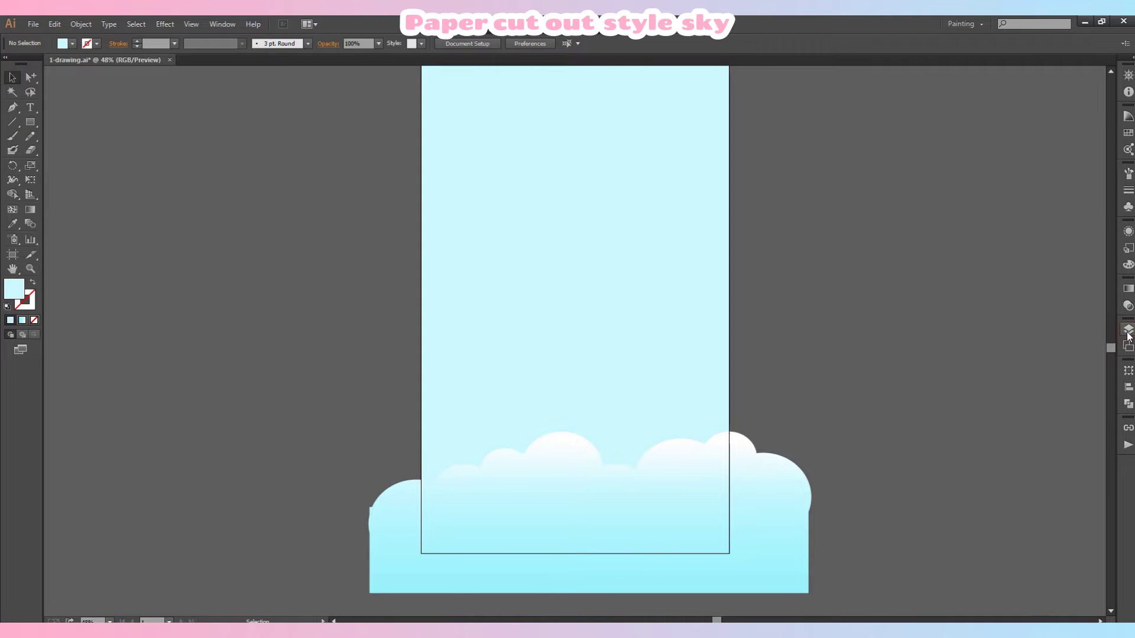
Step: Copy the cloud and paste the duplicate directly in front of the original
click(744, 489)
click(54, 24)
click(75, 86)
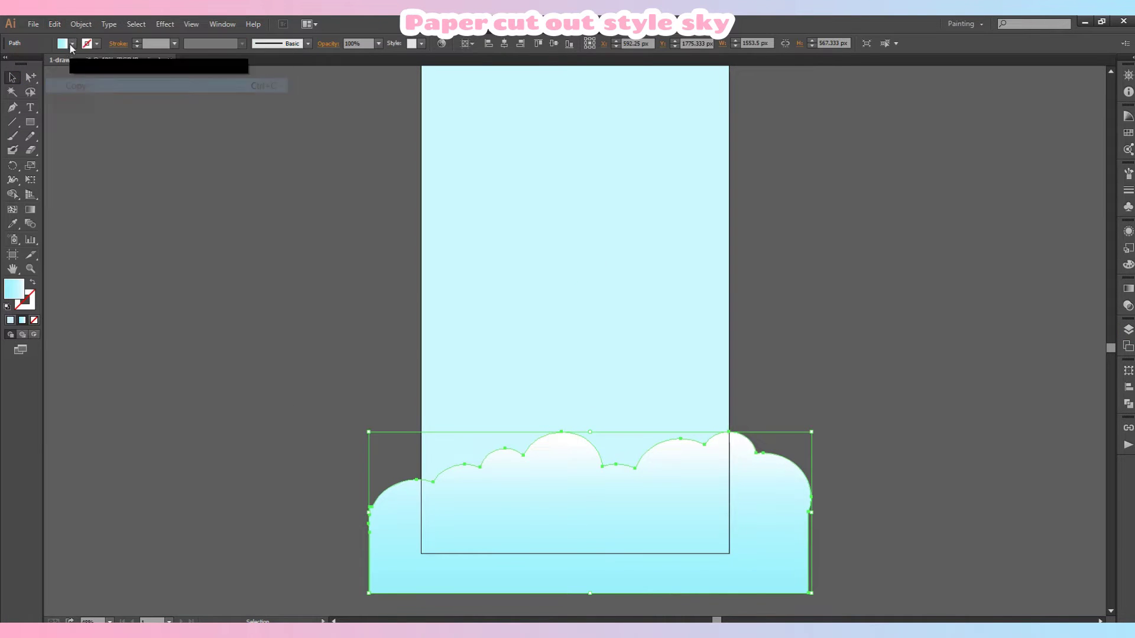
click(54, 23)
click(88, 113)
click(1128, 330)
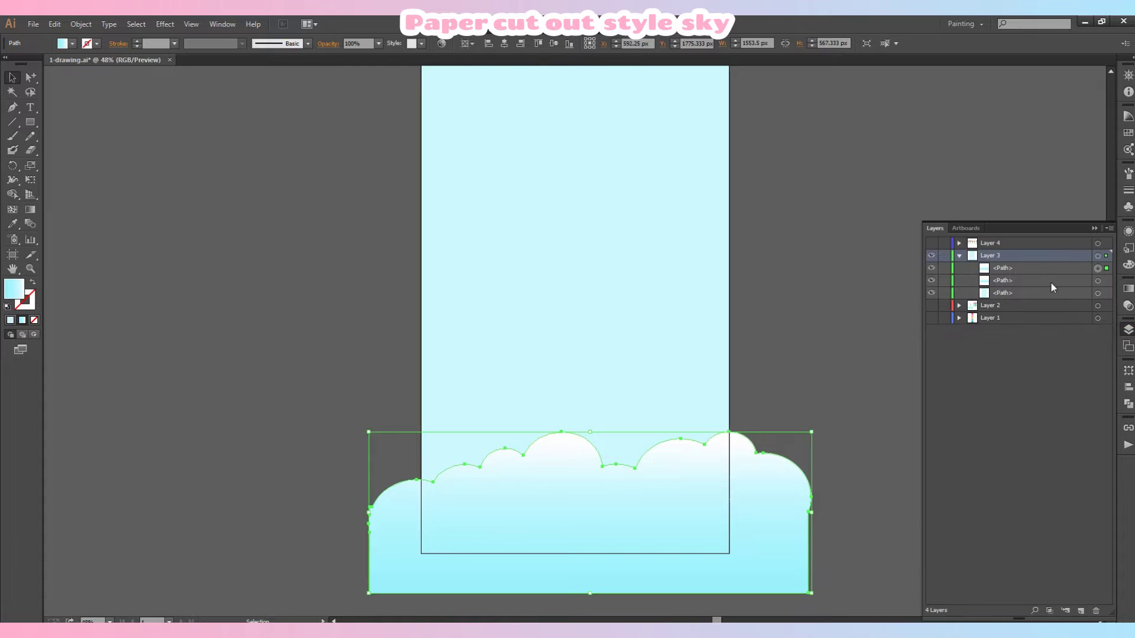
click(1127, 331)
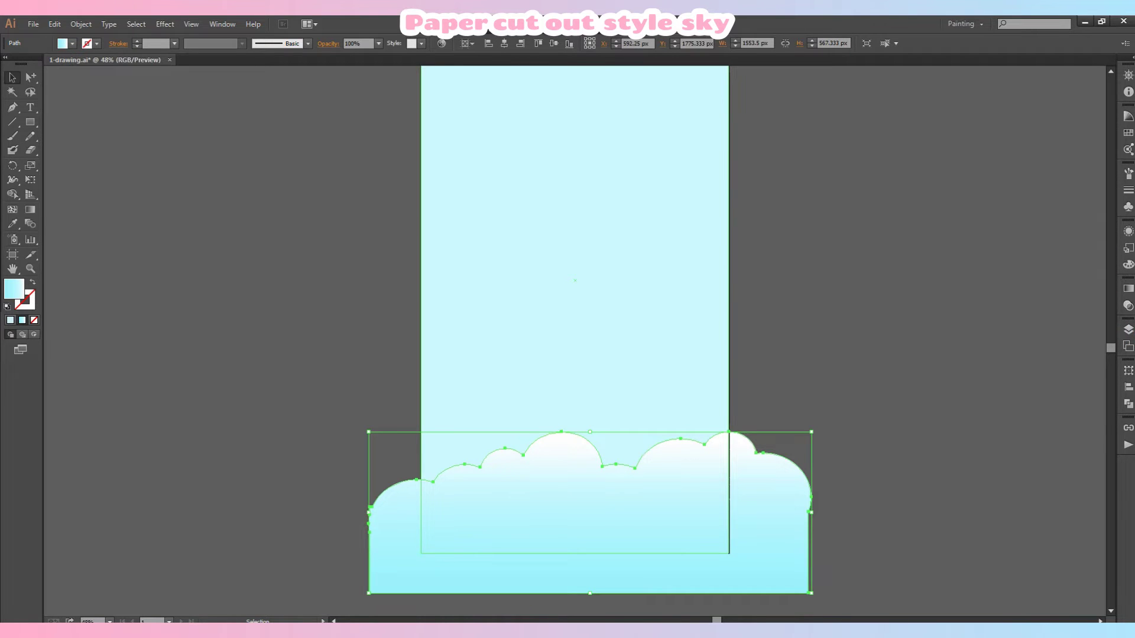
Step: Turn one cloud copy into a darker teal shape behind the other and shift it up 6 px
key(ctrl+alt+[)
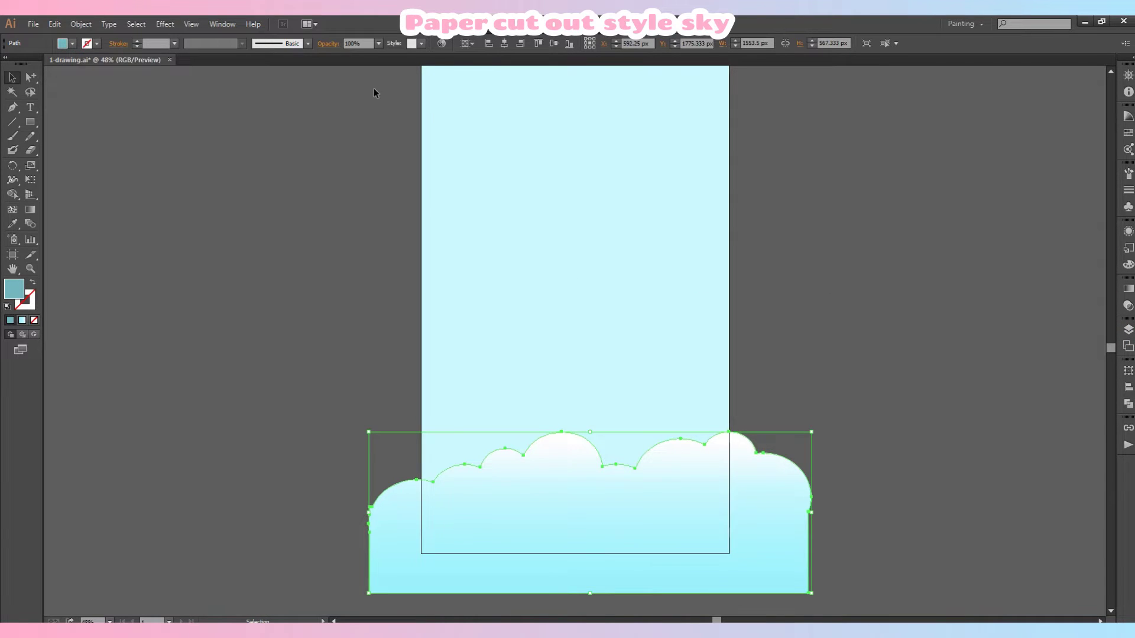
key(Up)
key(Up)
key(Up)
key(Up)
key(Up)
key(Up)
Step: Apply a Gaussian Blur with a 53.1 pixel radius to the teal copy to form a soft cloud shadow
click(165, 24)
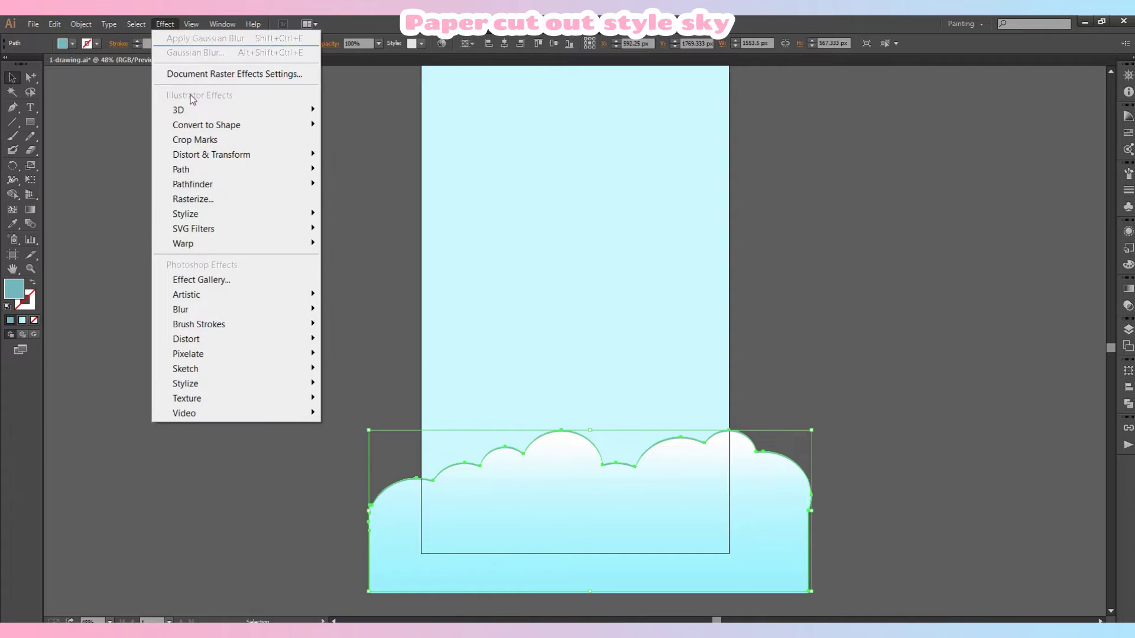
mouse_move(224, 309)
click(356, 309)
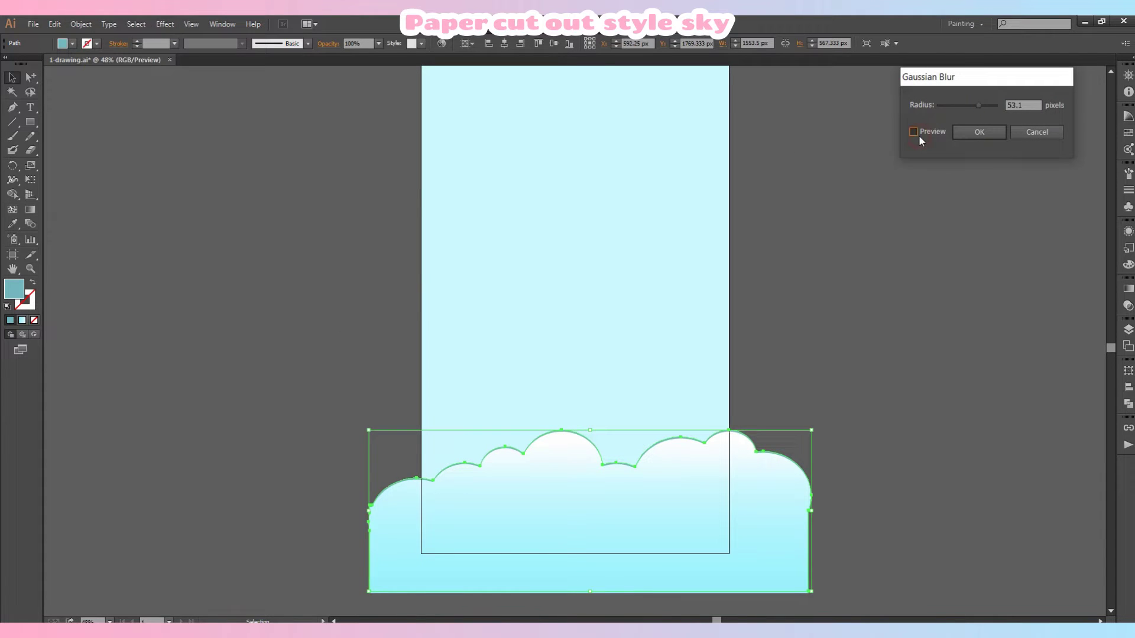
click(919, 136)
click(981, 133)
click(895, 192)
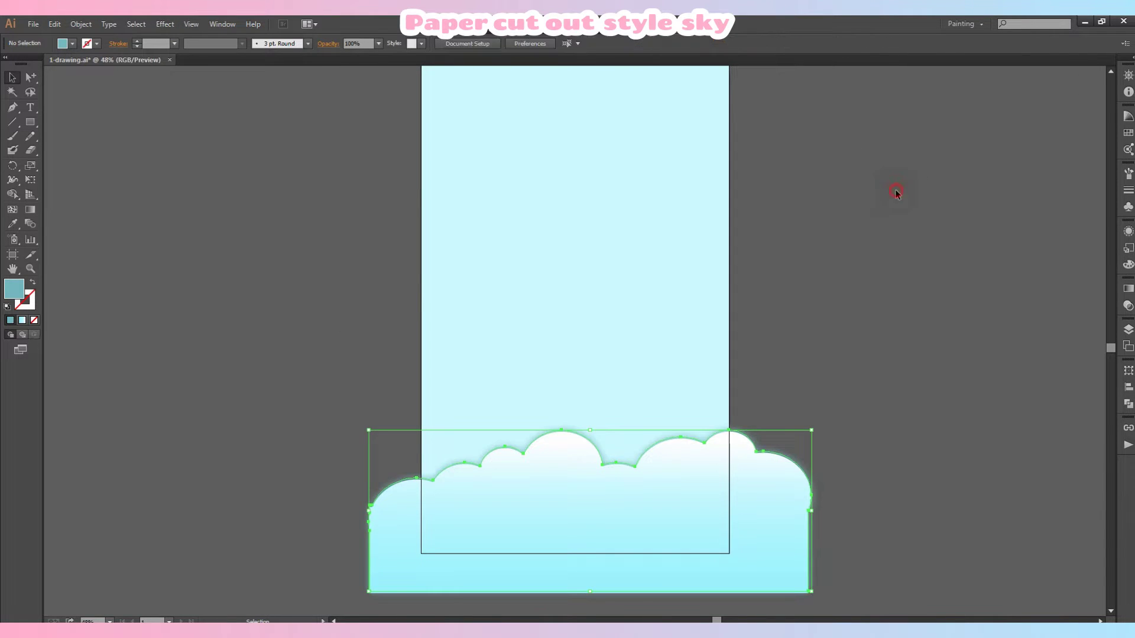
click(638, 503)
click(918, 353)
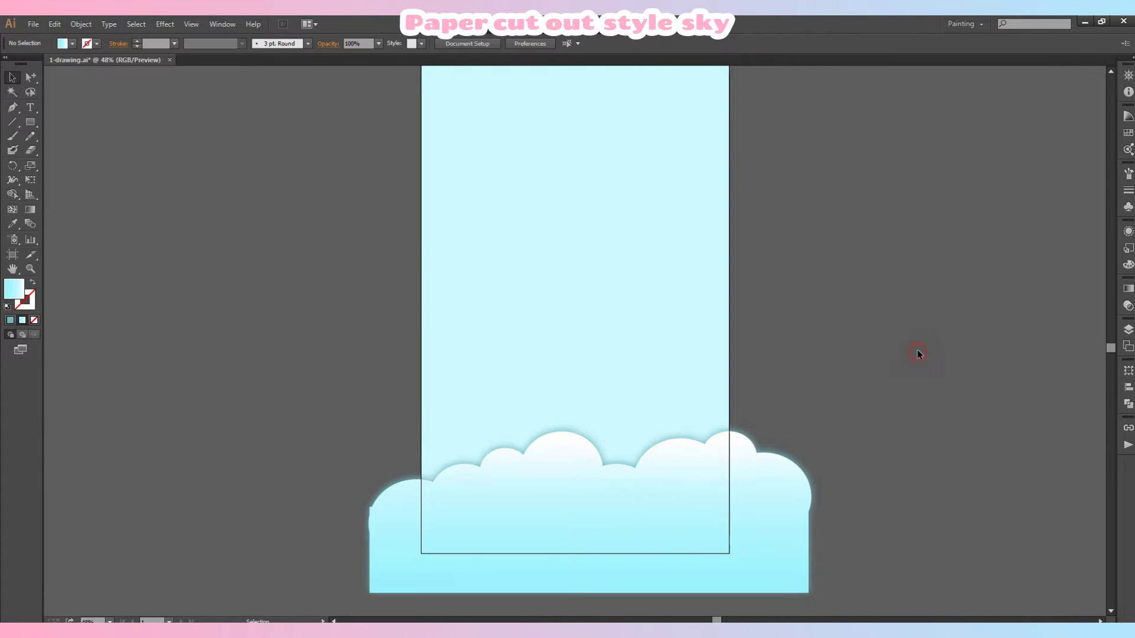
Step: Paste a duplicate of the gradient cloud in front and move it up and to the left of the original
click(609, 508)
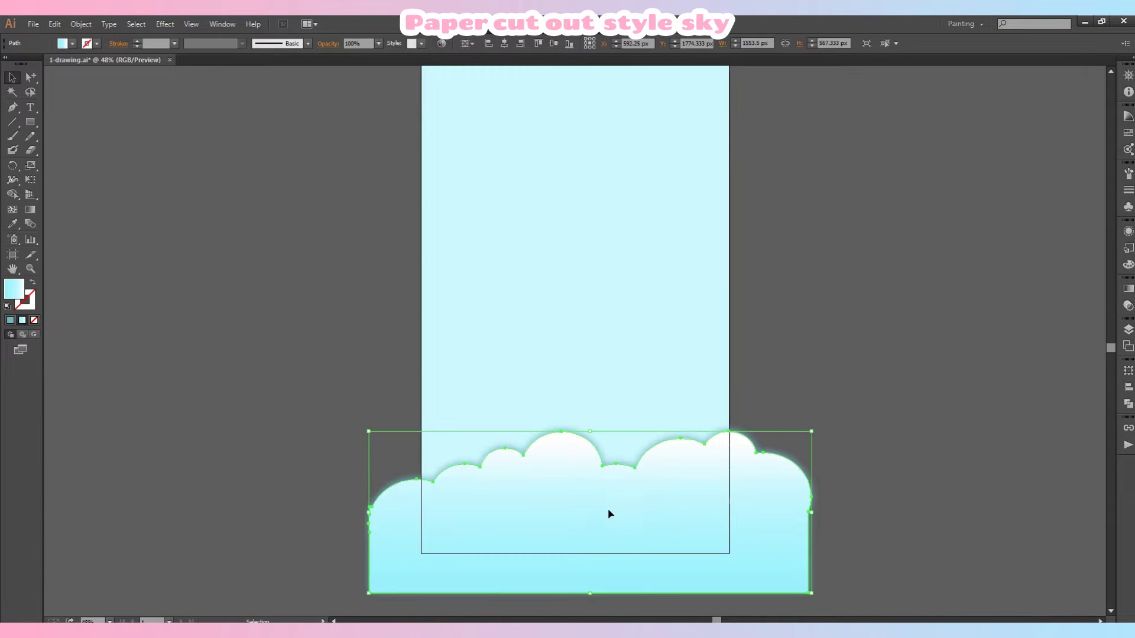
click(55, 24)
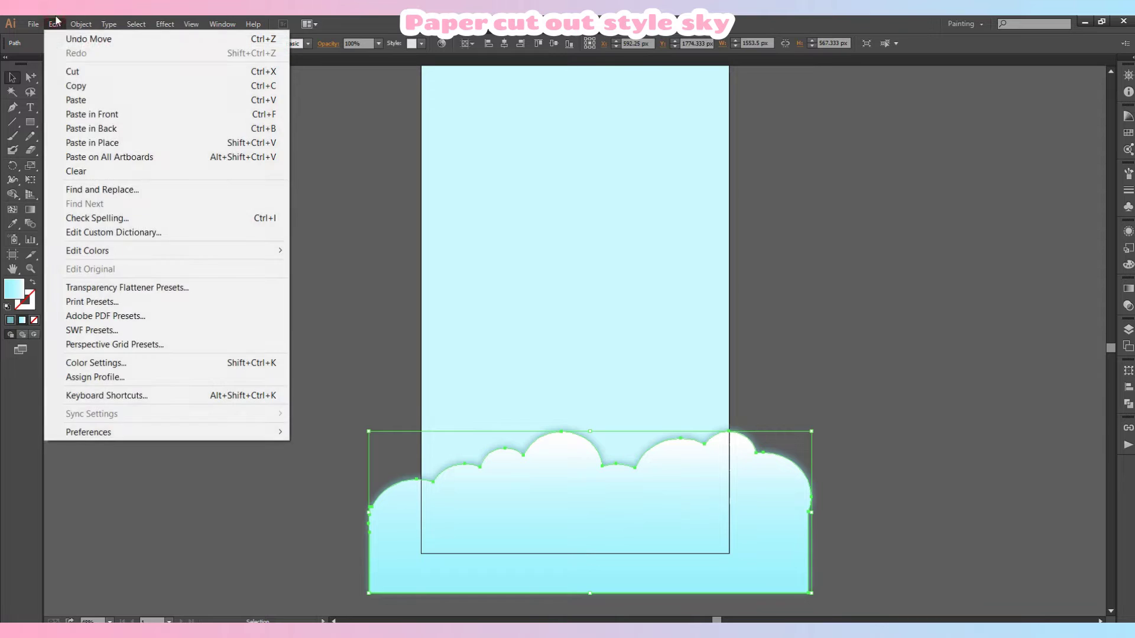
click(76, 115)
drag(587, 523, 478, 471)
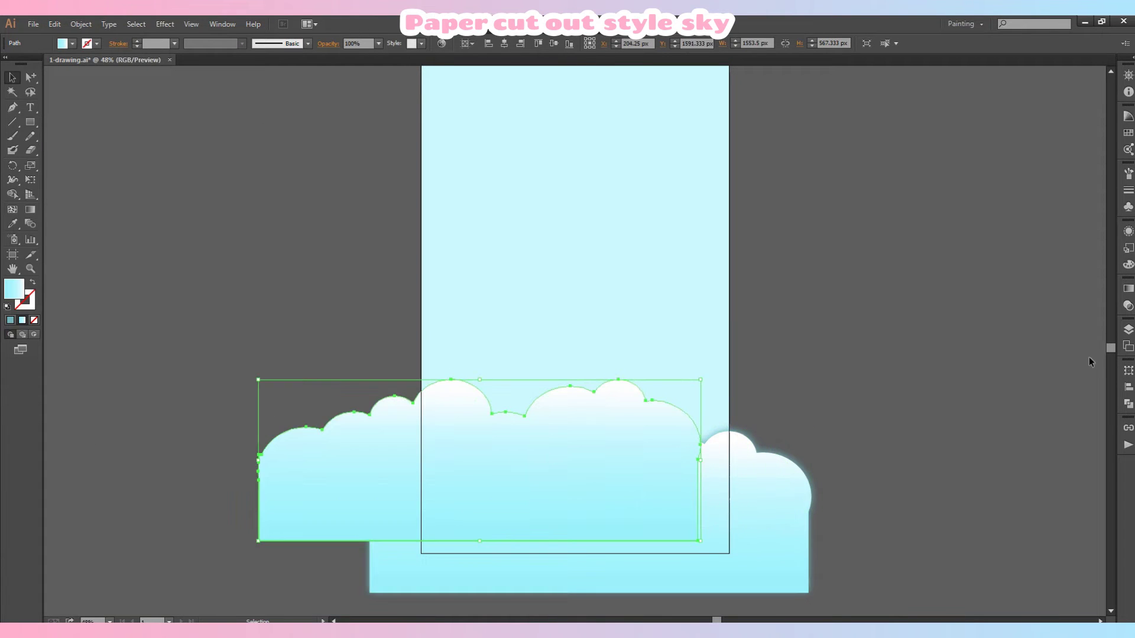
Step: Arrange the duplicate cloud and the background rectangle behind the original cloud and its shadow
shift+click(653, 309)
right_click(655, 308)
mouse_move(689, 473)
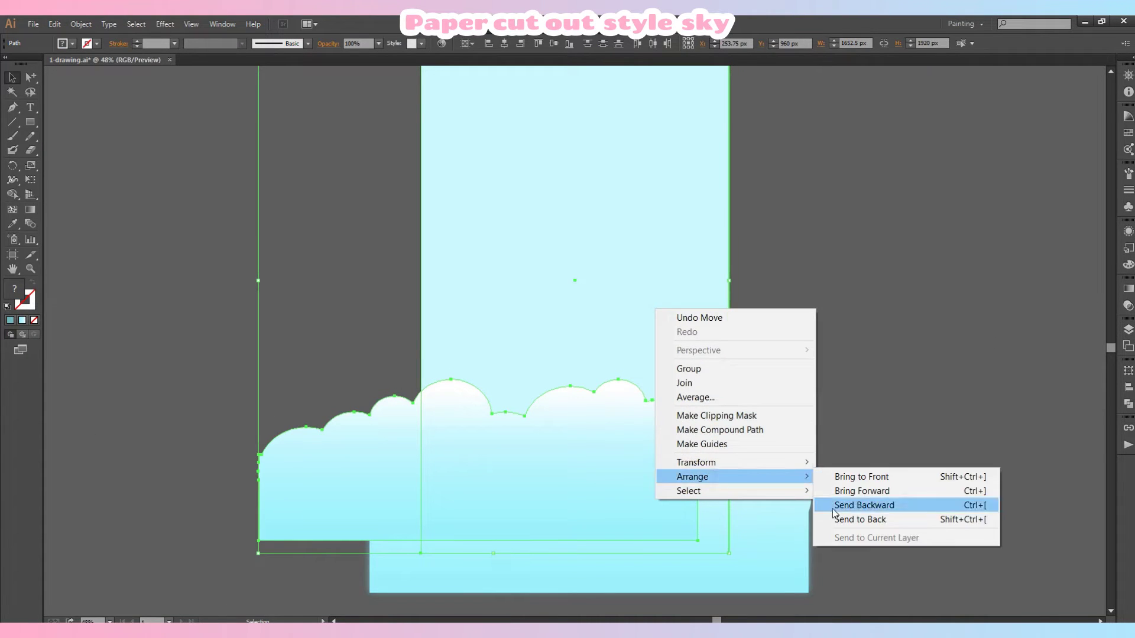
click(857, 504)
click(905, 301)
Step: Fill the rear cloud with white and move it right so it extends past the artboard's right edge
click(400, 430)
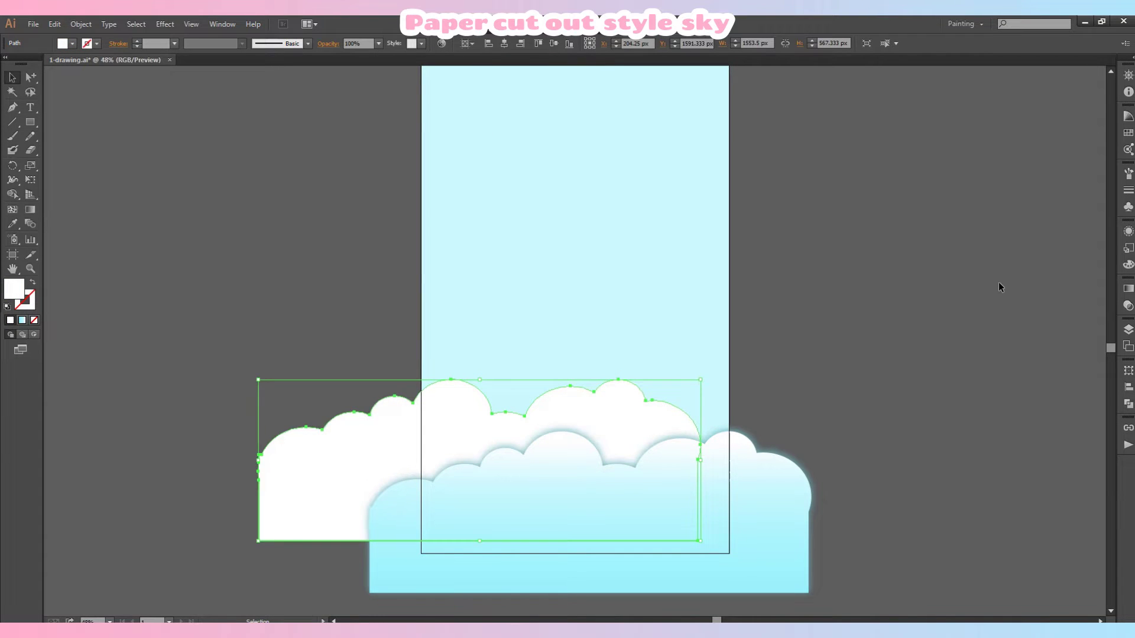
drag(416, 425, 692, 425)
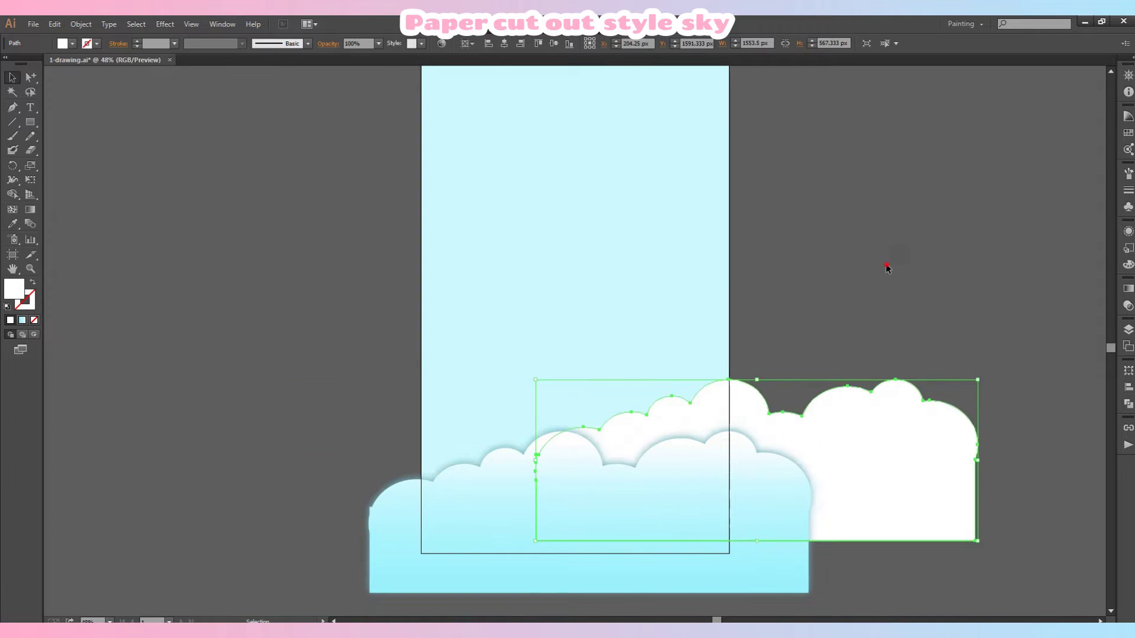
click(886, 264)
drag(875, 422, 881, 441)
click(919, 270)
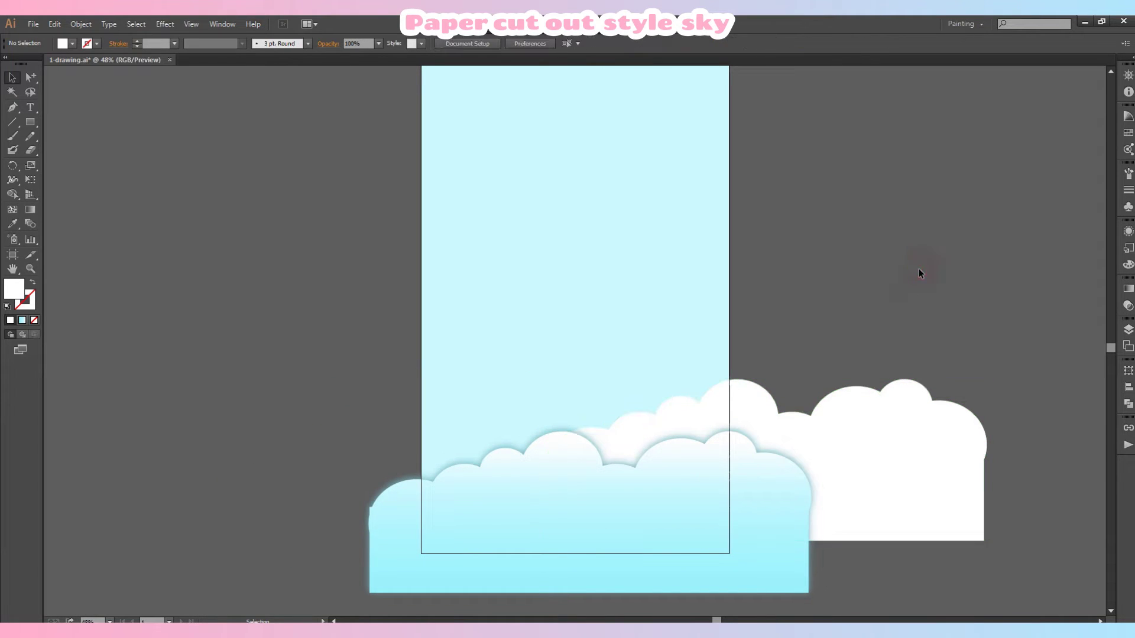
Step: Paste a copy of the white cloud in front and fill the lower copy with the greyish teal swatch
click(907, 424)
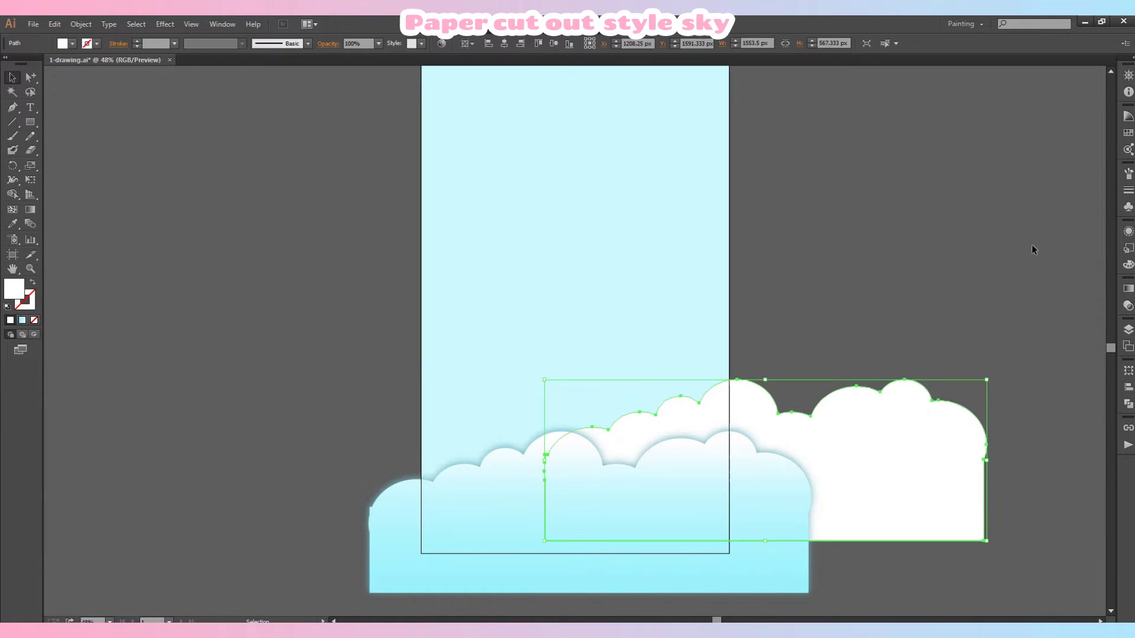
click(55, 25)
click(59, 27)
click(55, 24)
click(1128, 330)
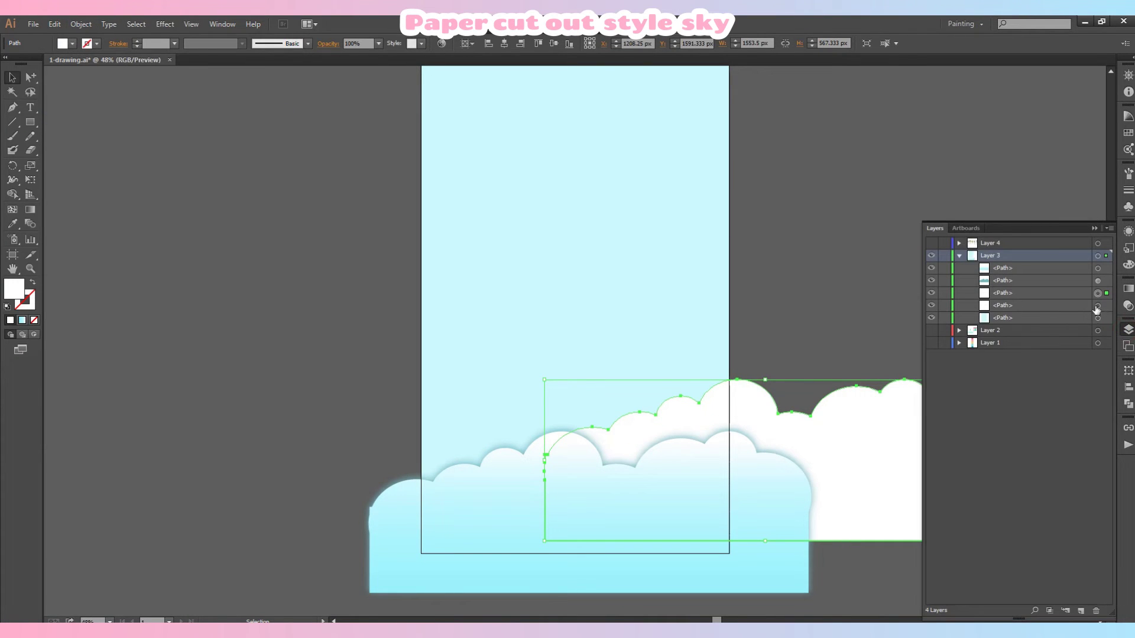
click(1125, 134)
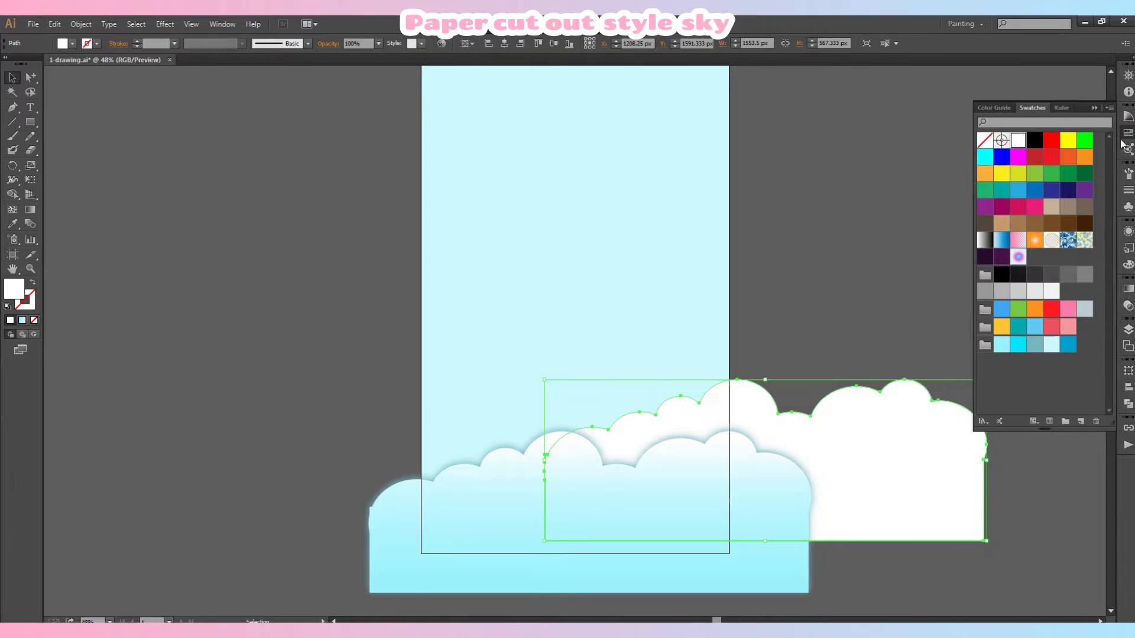
click(1039, 349)
click(928, 328)
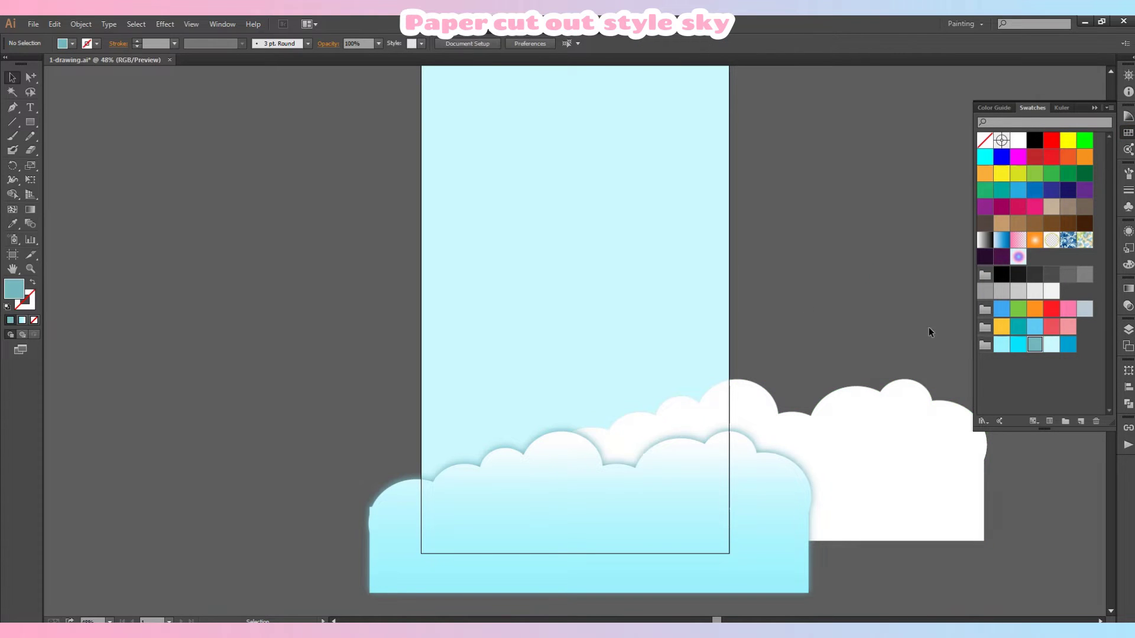
Step: Shift the teal copy behind the white cloud up 5 px and apply a Gaussian Blur with a 53.1 pixel radius
click(1129, 332)
key(ctrl+z)
click(842, 301)
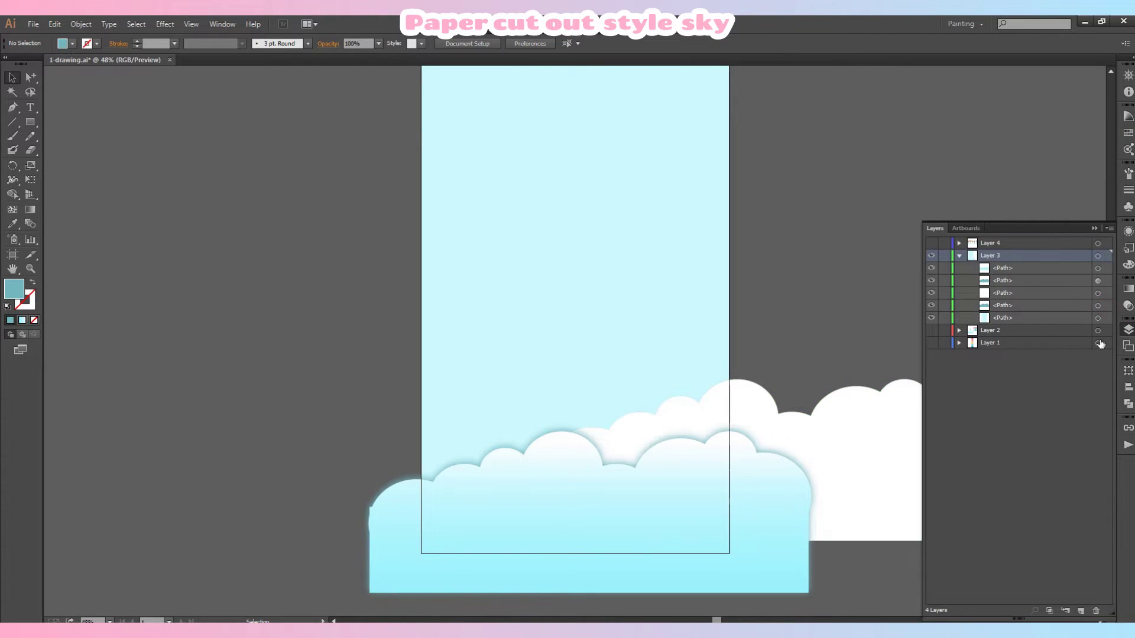
click(1103, 307)
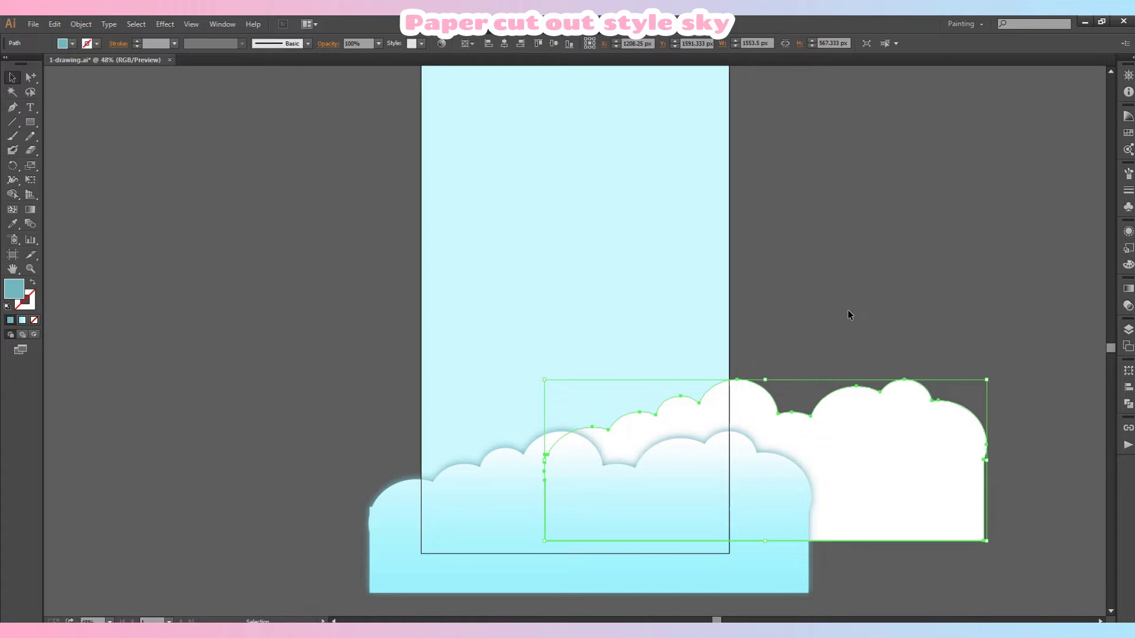
click(166, 24)
mouse_move(236, 309)
click(355, 310)
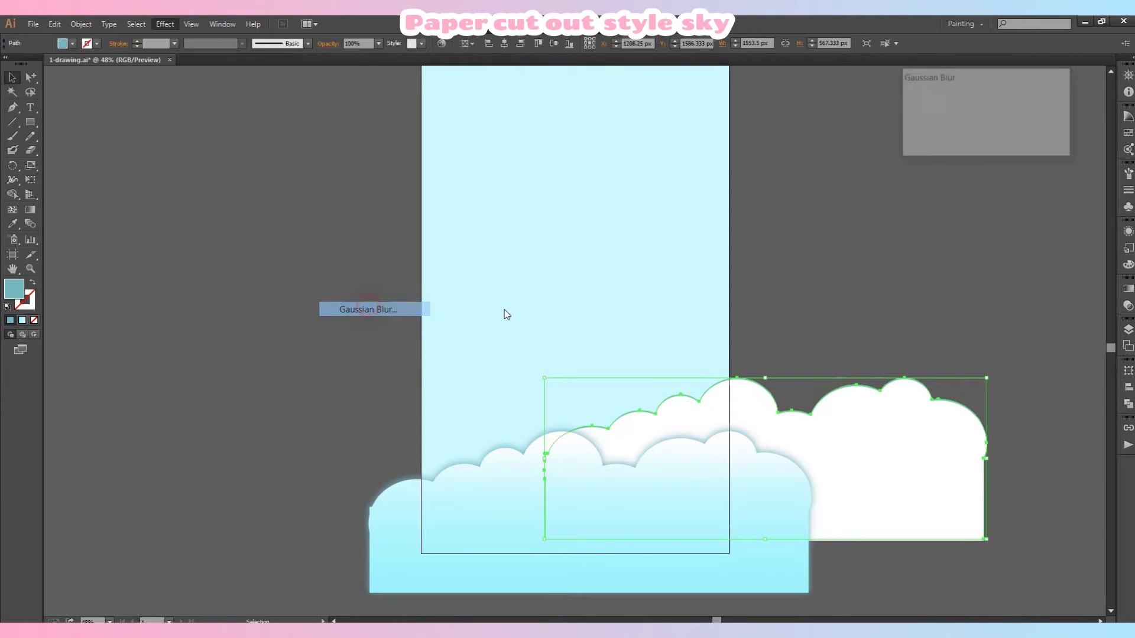
click(928, 135)
click(979, 132)
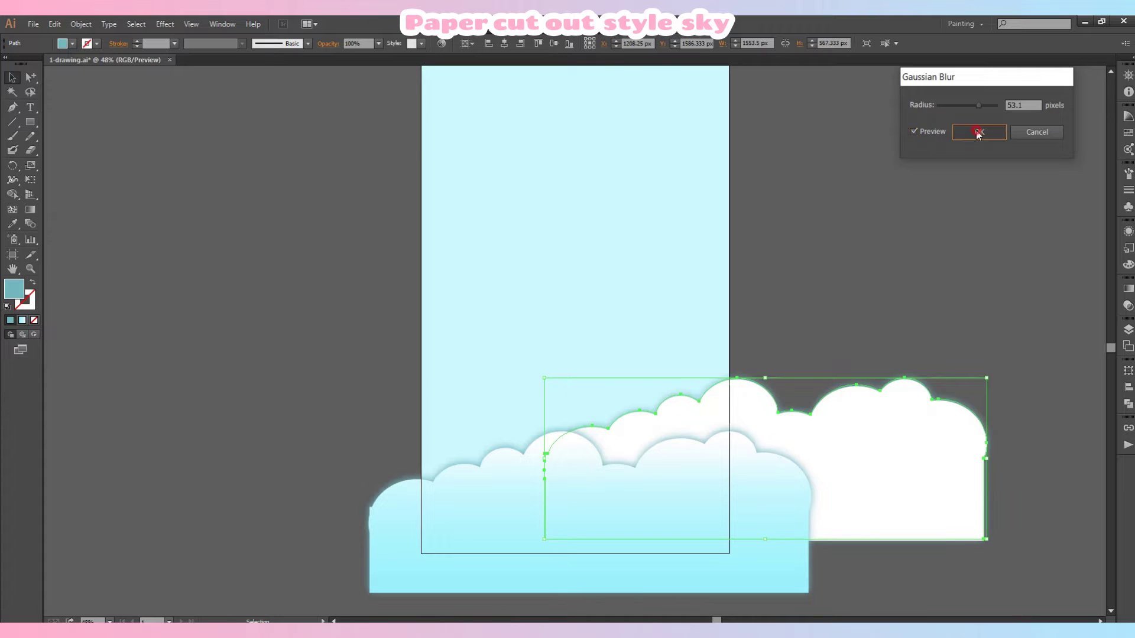
click(889, 196)
Step: Duplicate the white cloud together with its shadow and place the copy across the artboard's left edge, slightly lower than the original
click(958, 471)
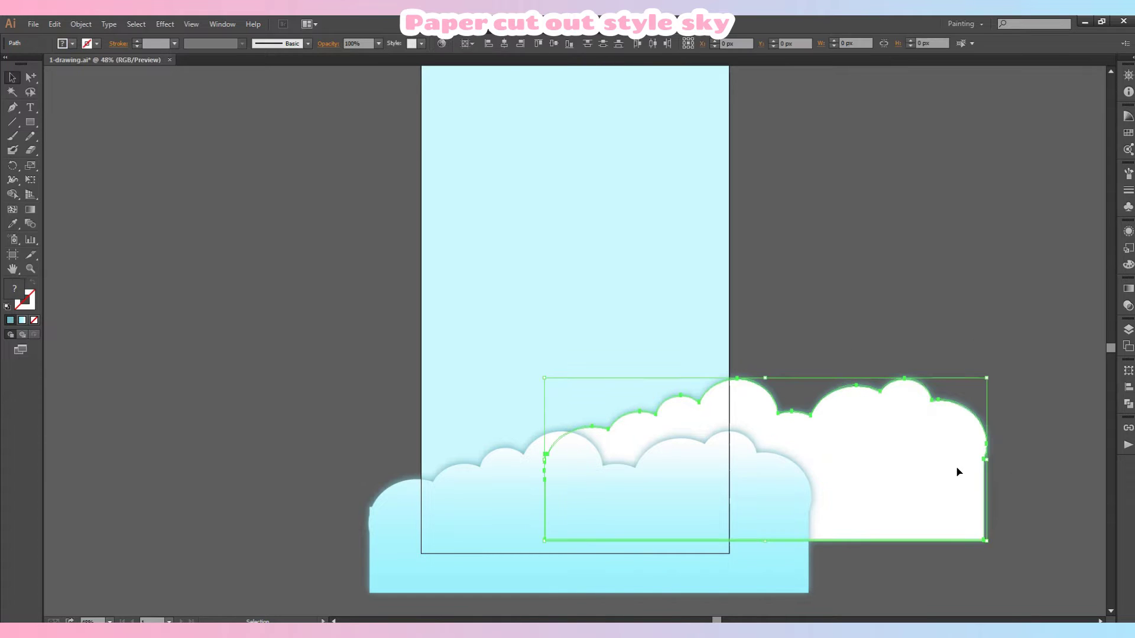
drag(952, 467, 510, 470)
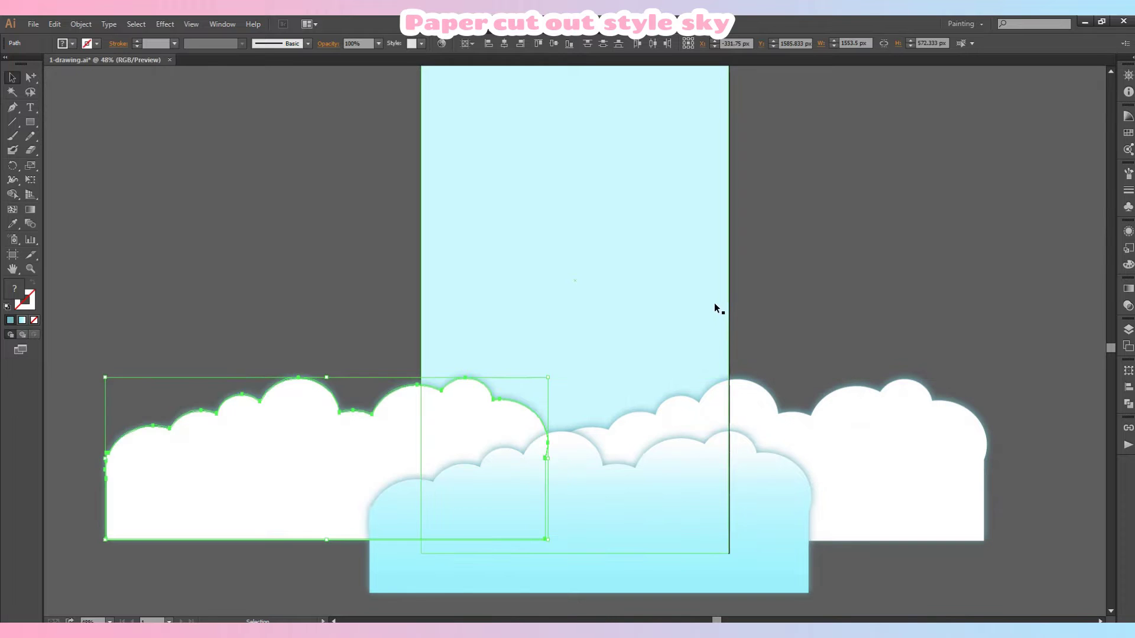
click(768, 286)
drag(325, 448, 308, 460)
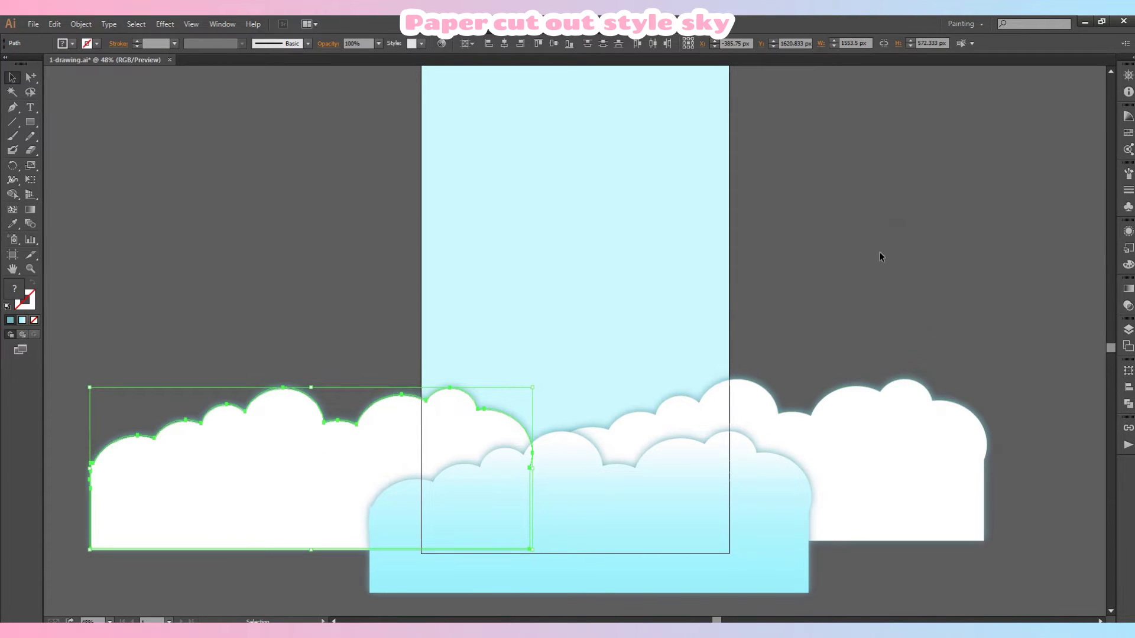
click(879, 256)
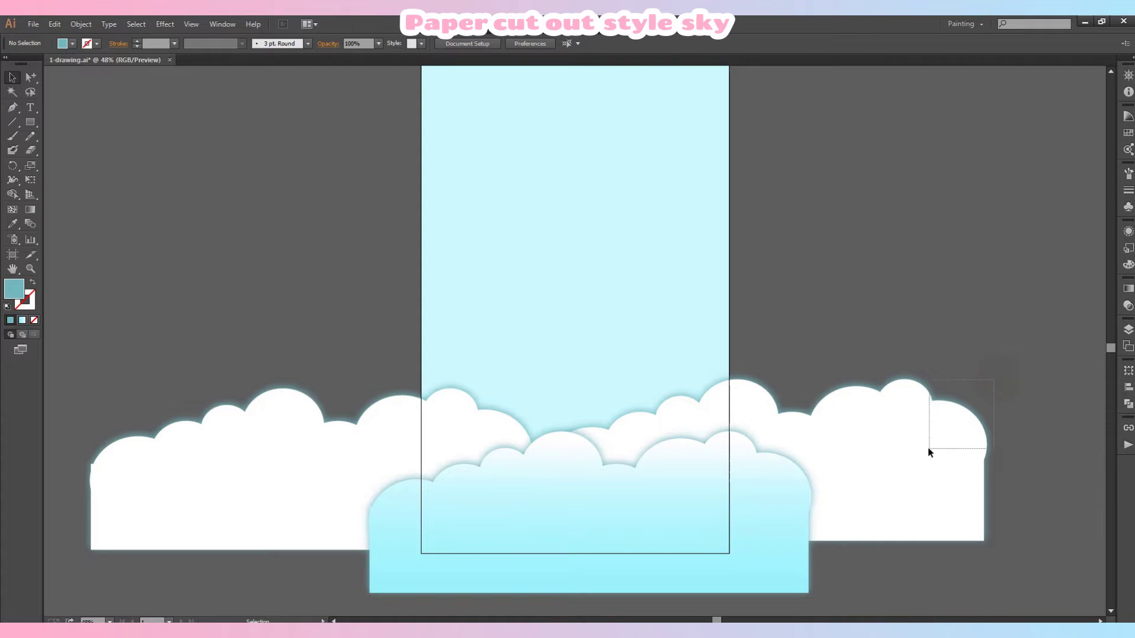
Step: Move the right white cloud with its shadow up and inward, and raise the left white cloud slightly
drag(928, 449, 928, 449)
drag(929, 448, 906, 321)
click(856, 577)
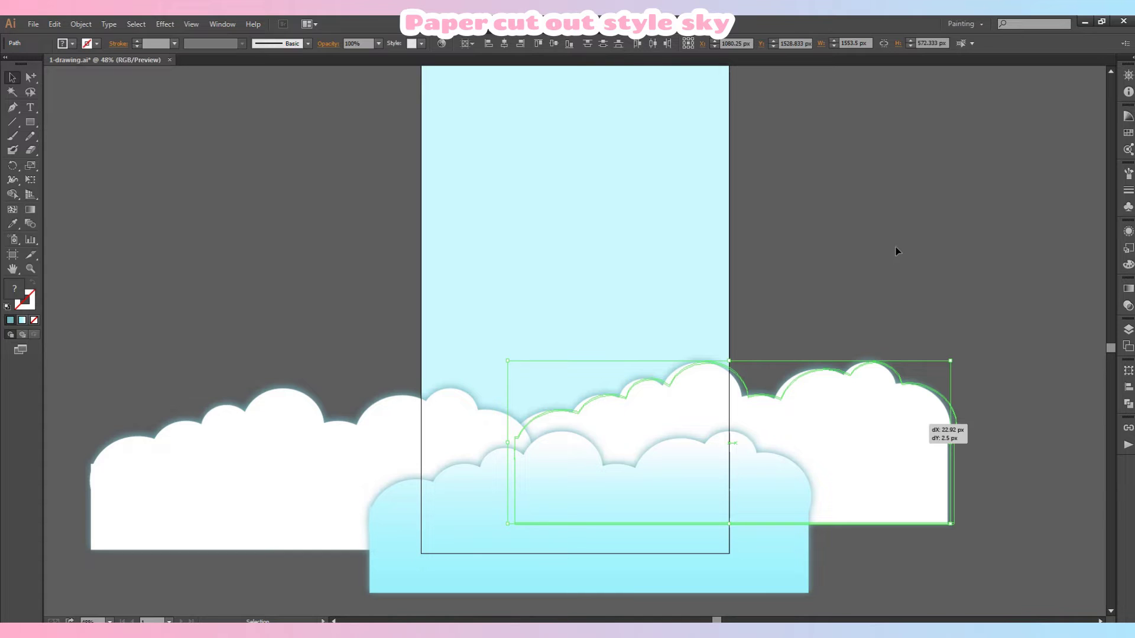
click(950, 247)
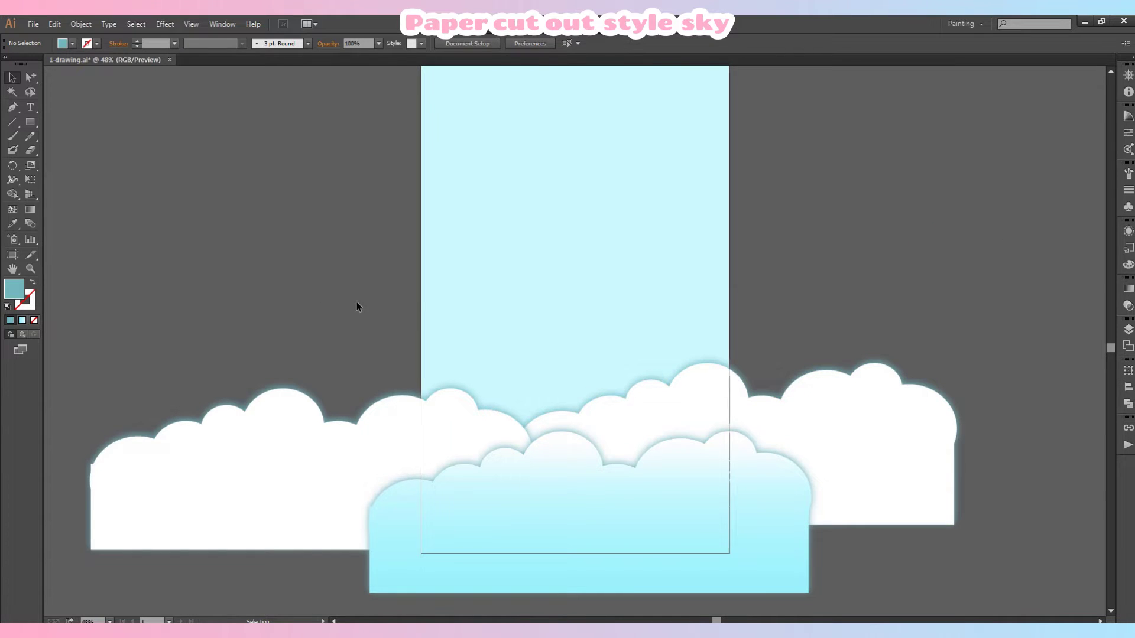
drag(304, 432, 305, 431)
drag(305, 431, 223, 261)
click(957, 336)
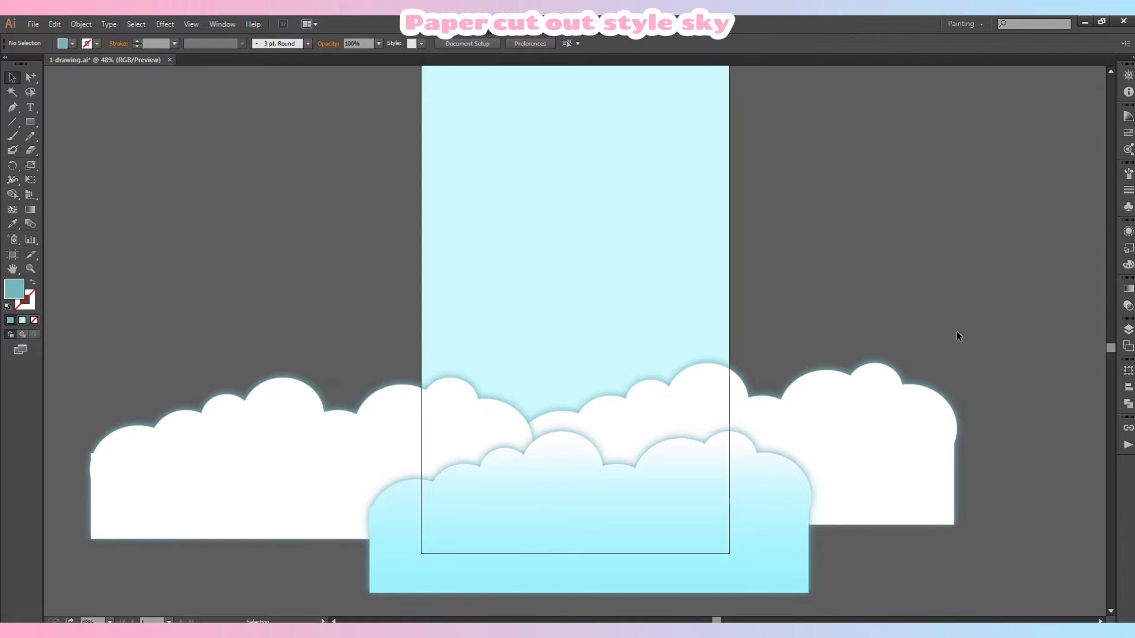
Step: Move the front gradient cloud and its shadow straight down by about 27 px
mouse_move(831, 557)
mouse_down()
mouse_move(783, 552)
mouse_move(820, 571)
mouse_up()
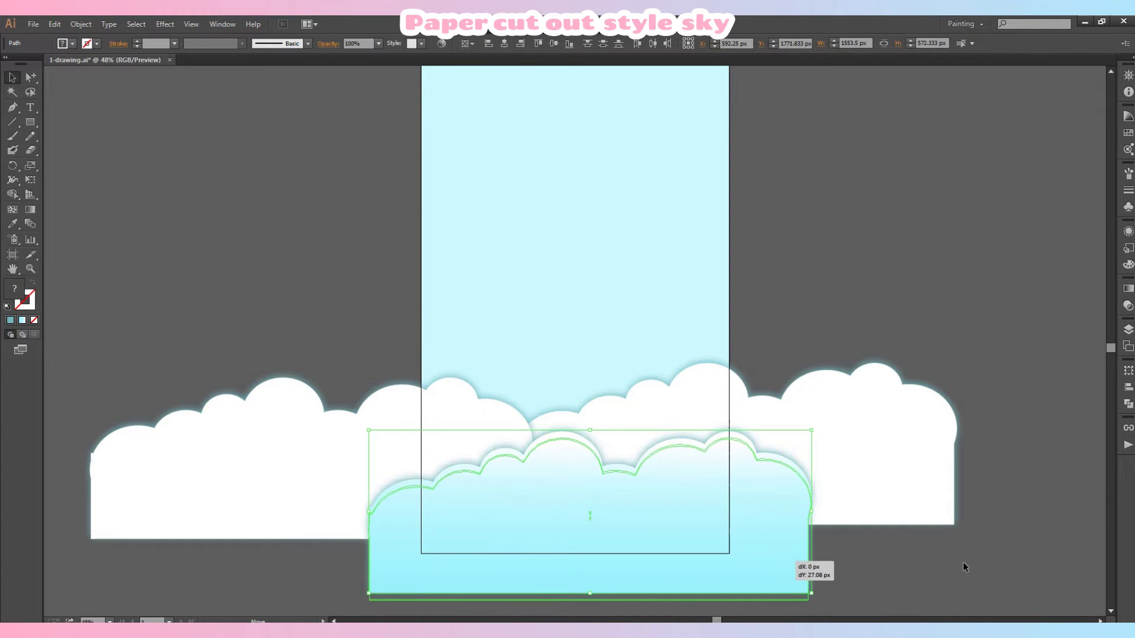
drag(962, 562, 966, 562)
click(953, 222)
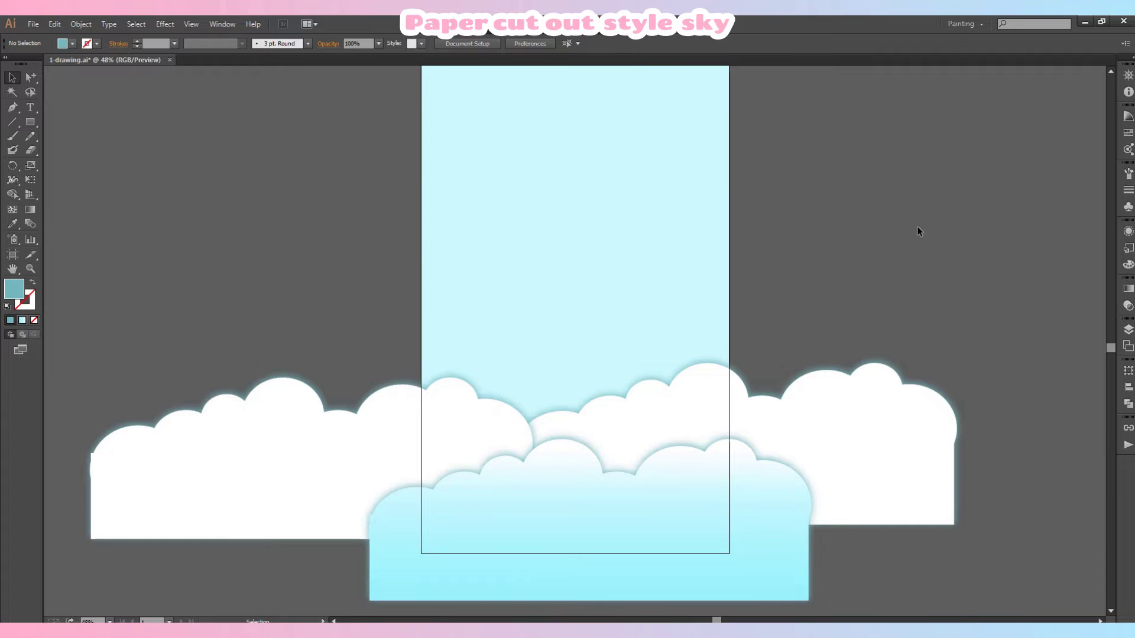
Step: Draw a four-point star about 83 px wide on the sky background and fill it with the white cloud's colour
scroll(931, 198, up, 1)
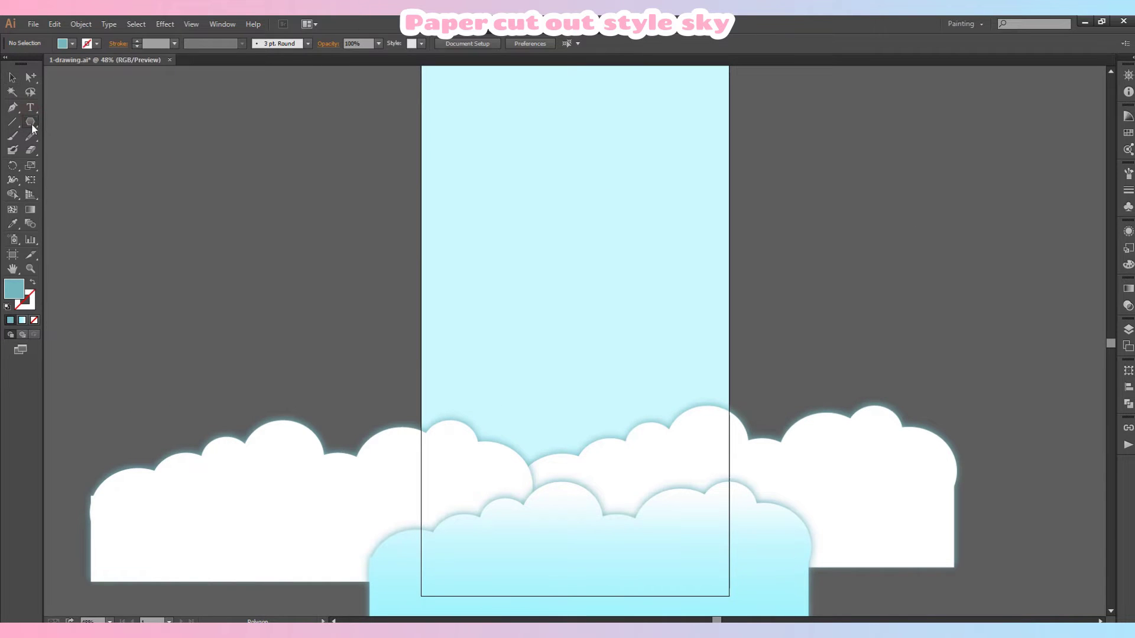
drag(30, 123, 71, 177)
drag(472, 248, 483, 258)
click(12, 224)
click(361, 513)
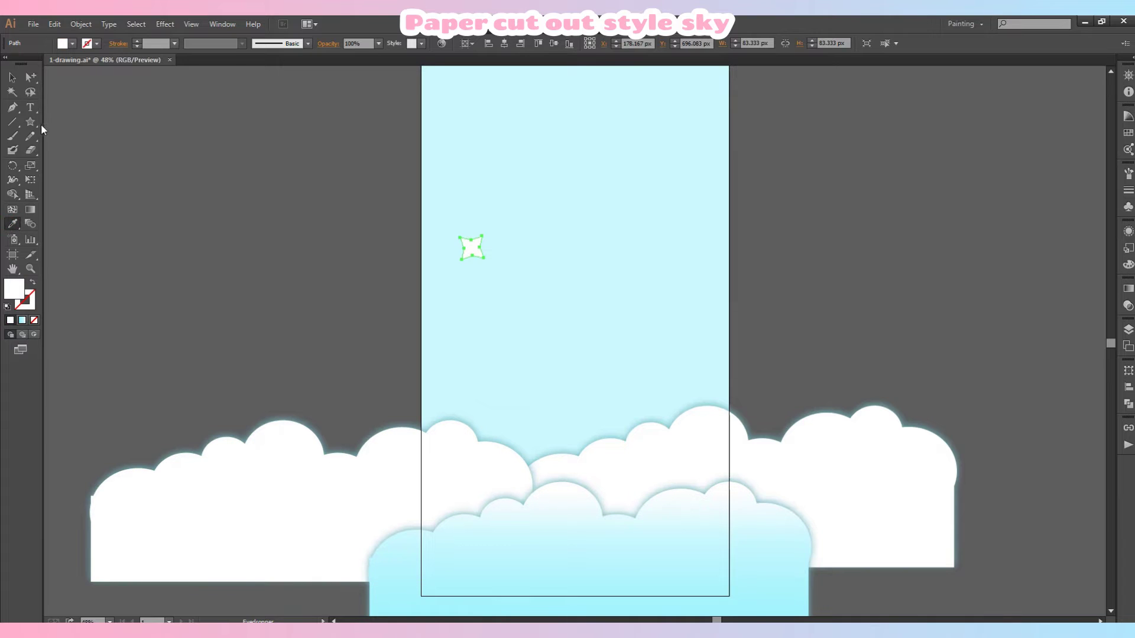
Step: Create a white five-point star on the sky with radii of 54.685 px and 27.3425 px
click(545, 276)
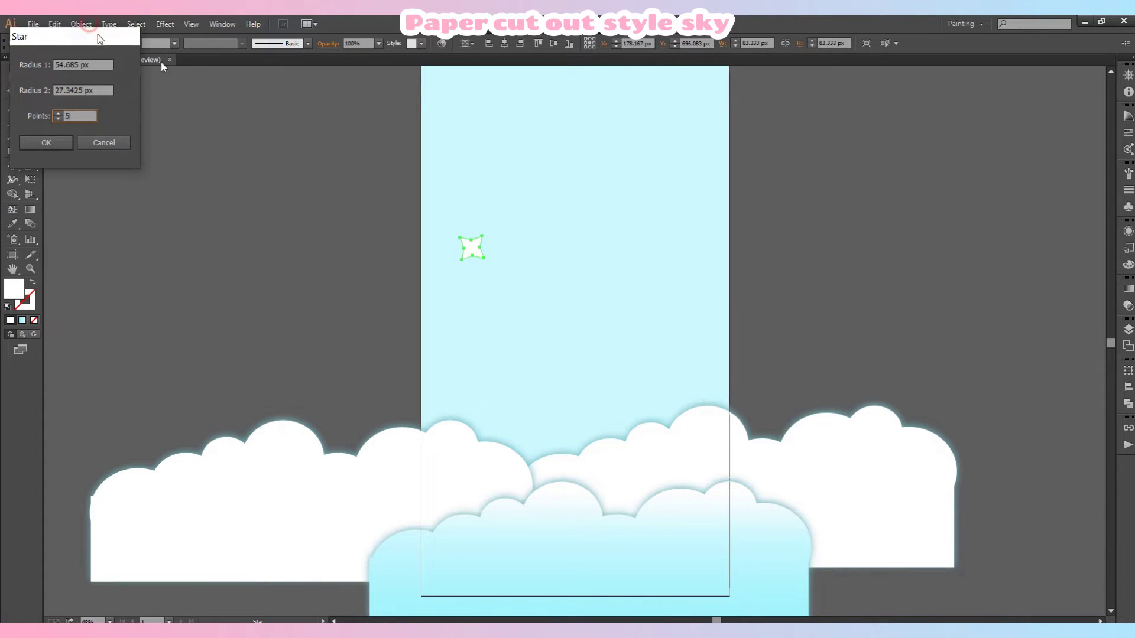
click(202, 187)
click(13, 77)
Step: Delete the four-point star and move the five-point star toward the left edge of the sky background
click(471, 249)
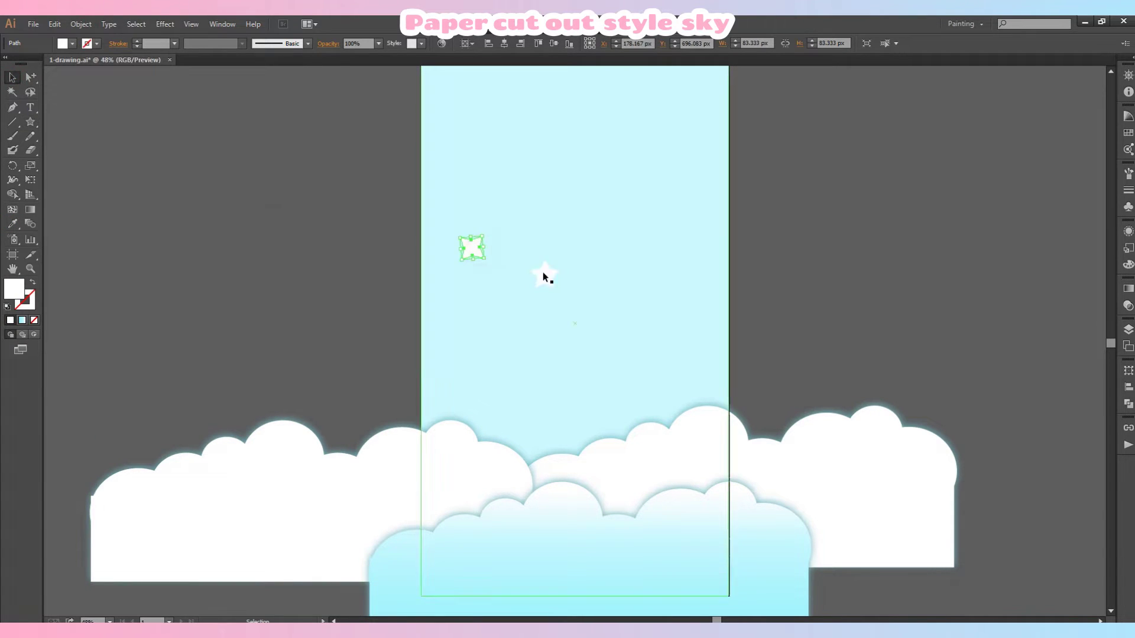
click(544, 274)
click(472, 249)
key(Delete)
drag(545, 275, 477, 293)
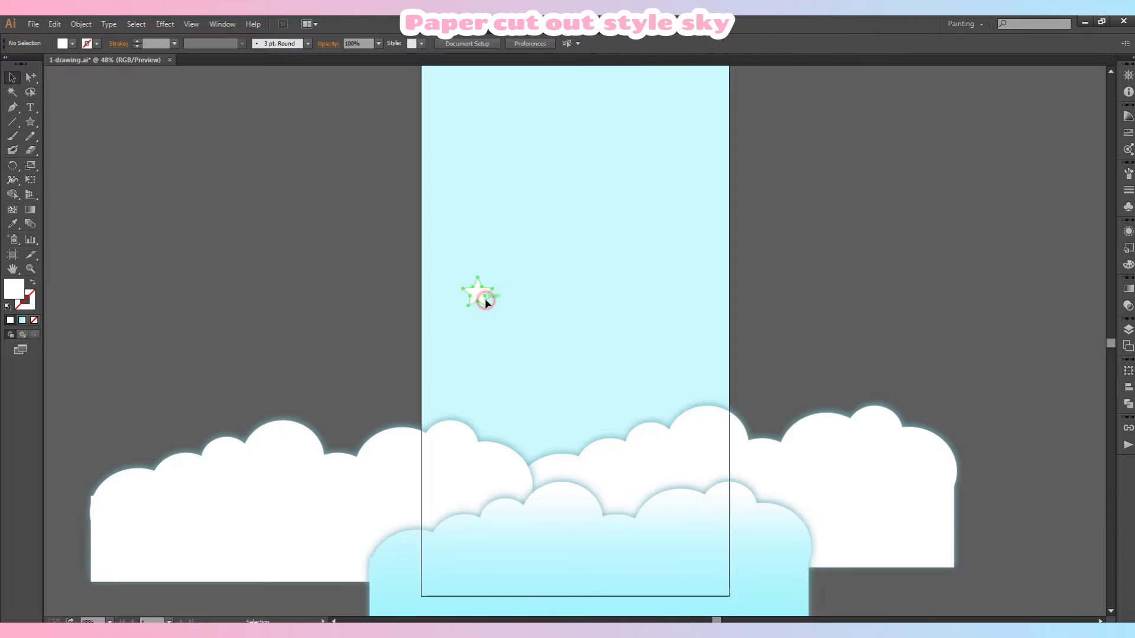
Step: Paste a copy of the star in front and fill the lower copy with the greyish teal swatch
click(58, 25)
click(93, 115)
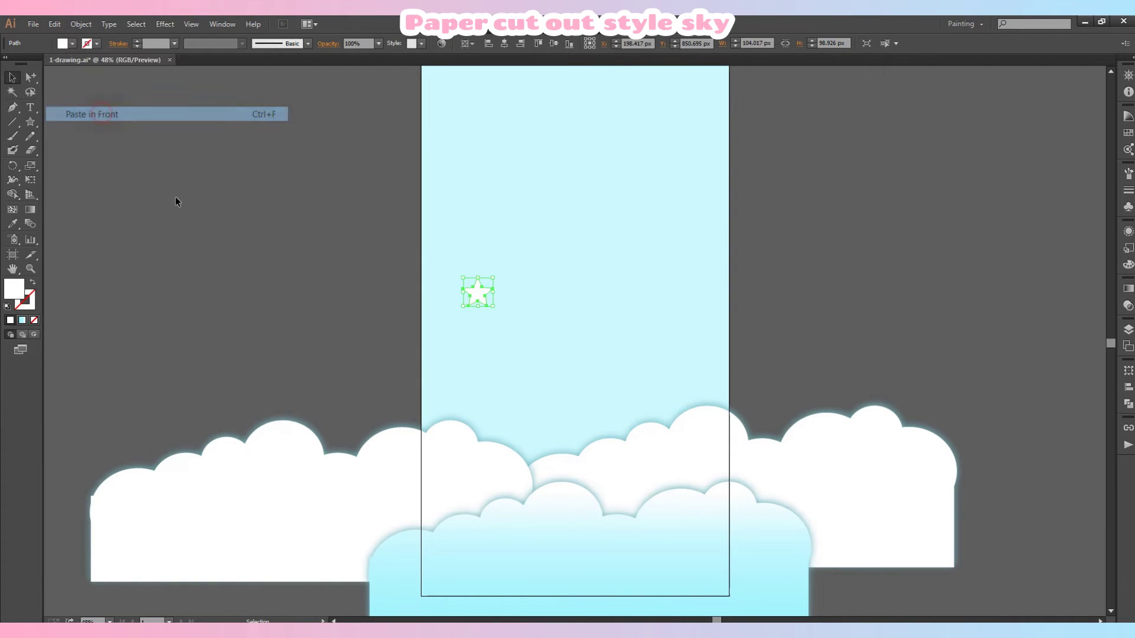
click(1127, 330)
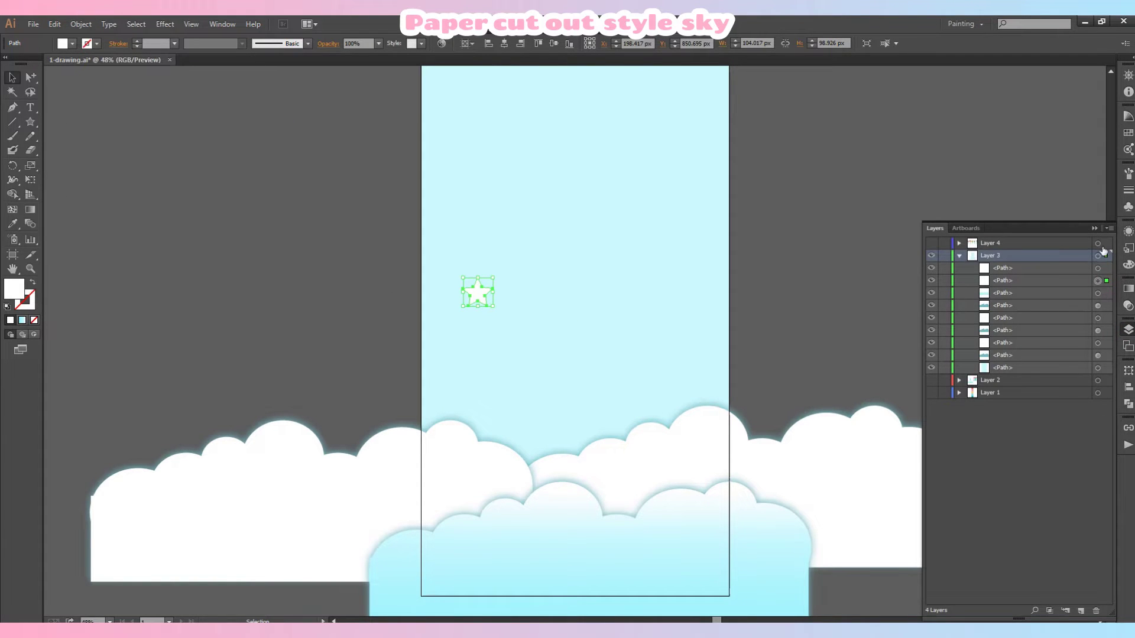
click(1127, 133)
click(1035, 345)
click(779, 254)
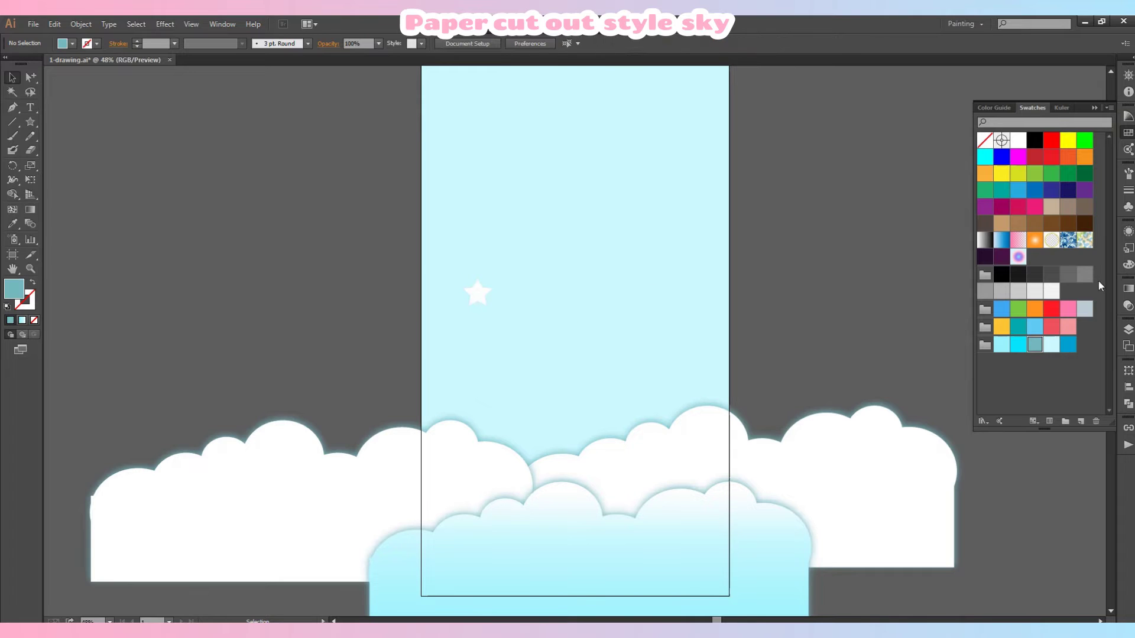
Step: Apply a Gaussian Blur with a 53.1 pixel radius to the teal star behind the white one
click(1128, 331)
click(165, 24)
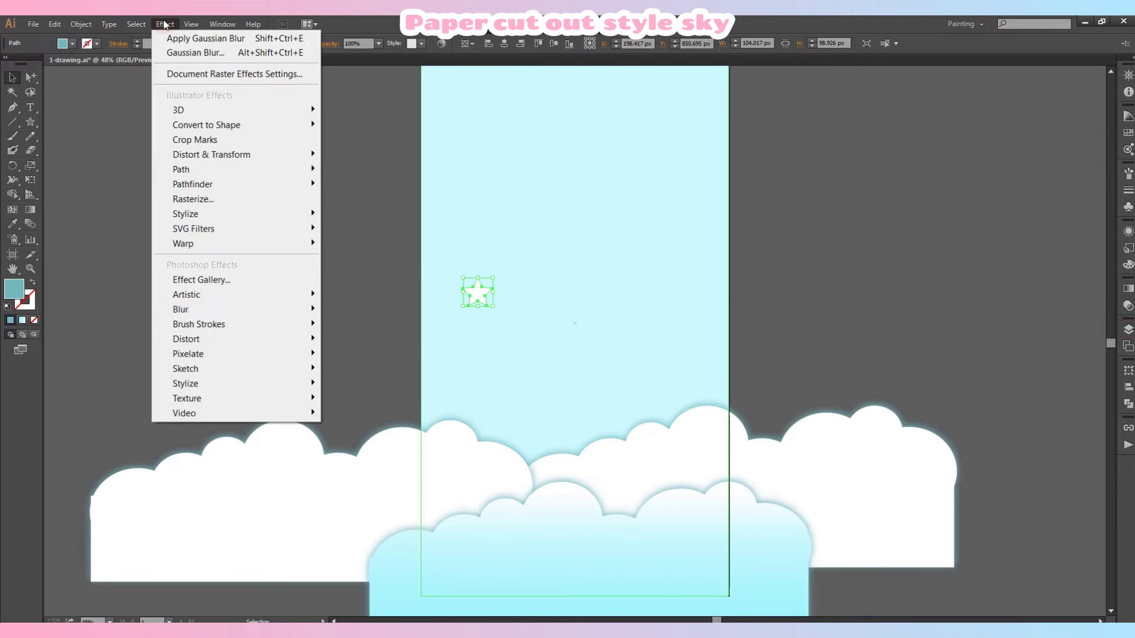
mouse_move(178, 308)
click(369, 309)
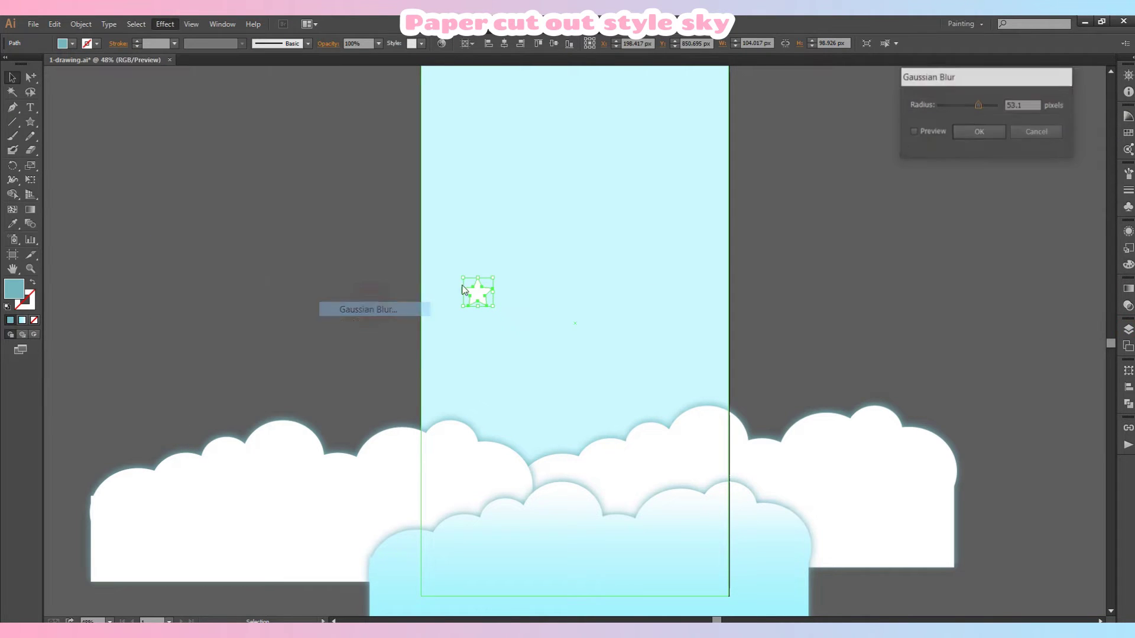
click(960, 132)
click(884, 243)
click(483, 297)
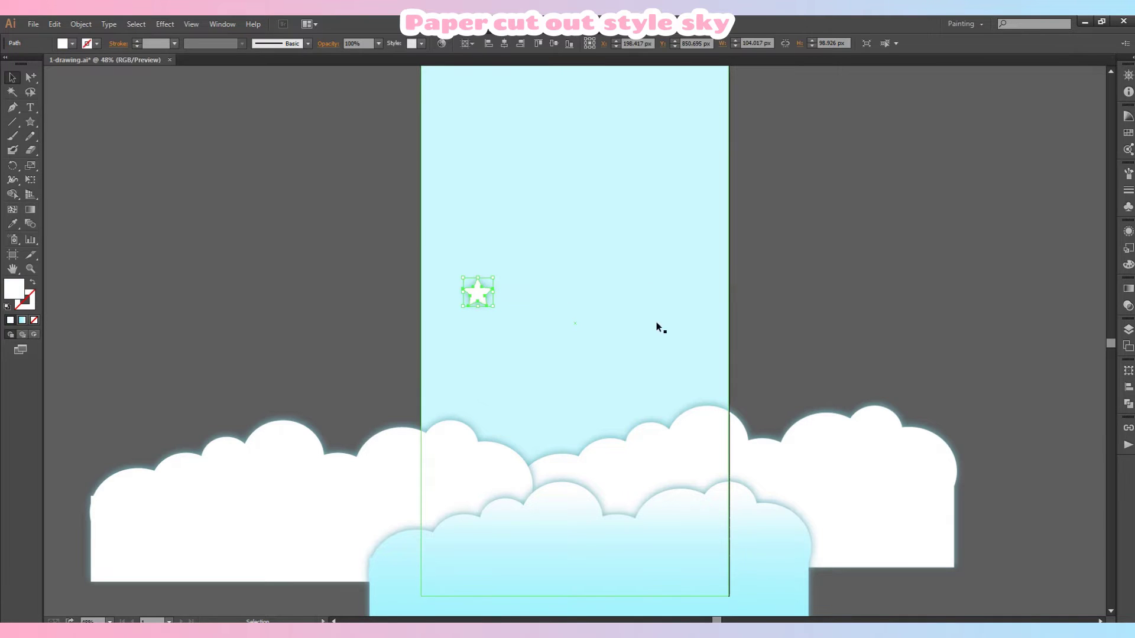
Step: Move the white star slightly toward the upper left and delete the blurred teal copy behind it
click(863, 286)
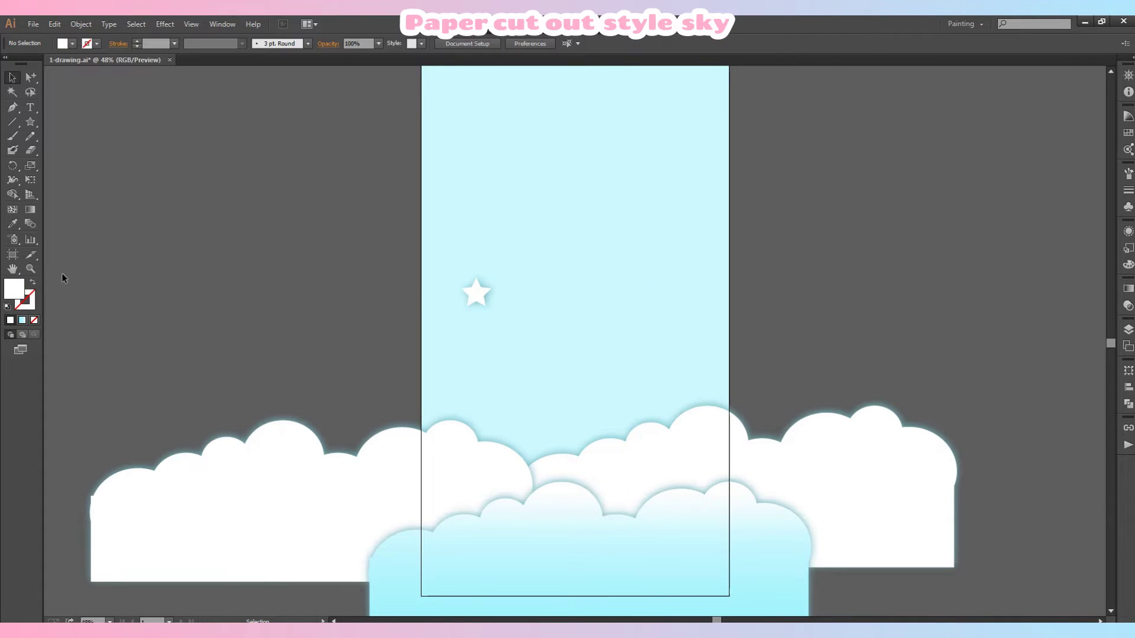
click(580, 306)
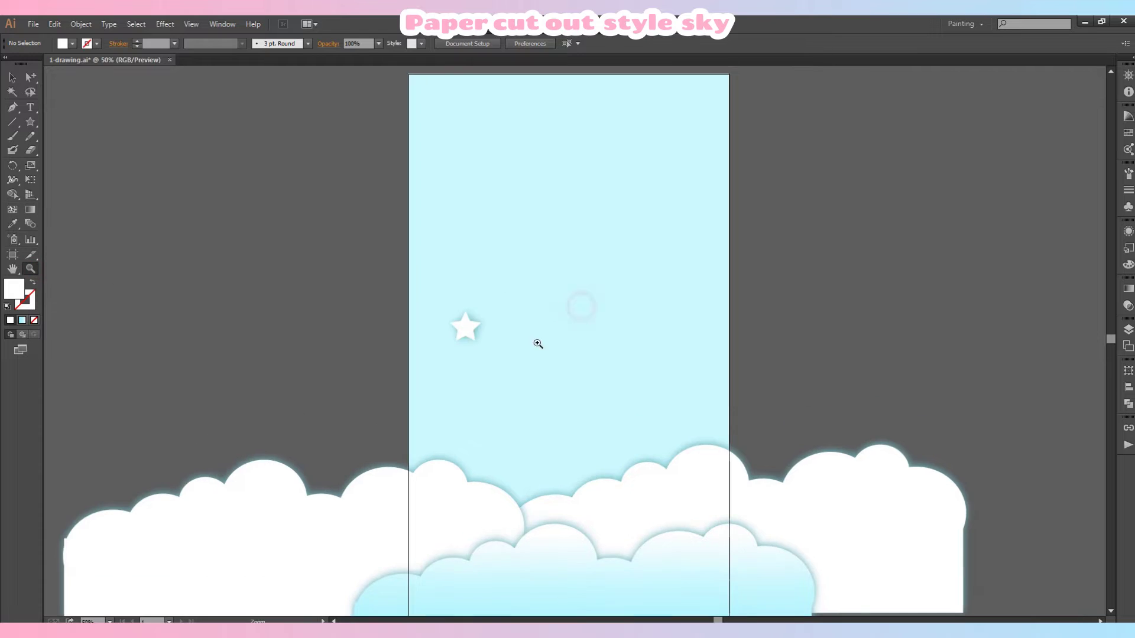
click(513, 362)
click(560, 296)
click(580, 301)
scroll(554, 273, down, 1)
click(13, 78)
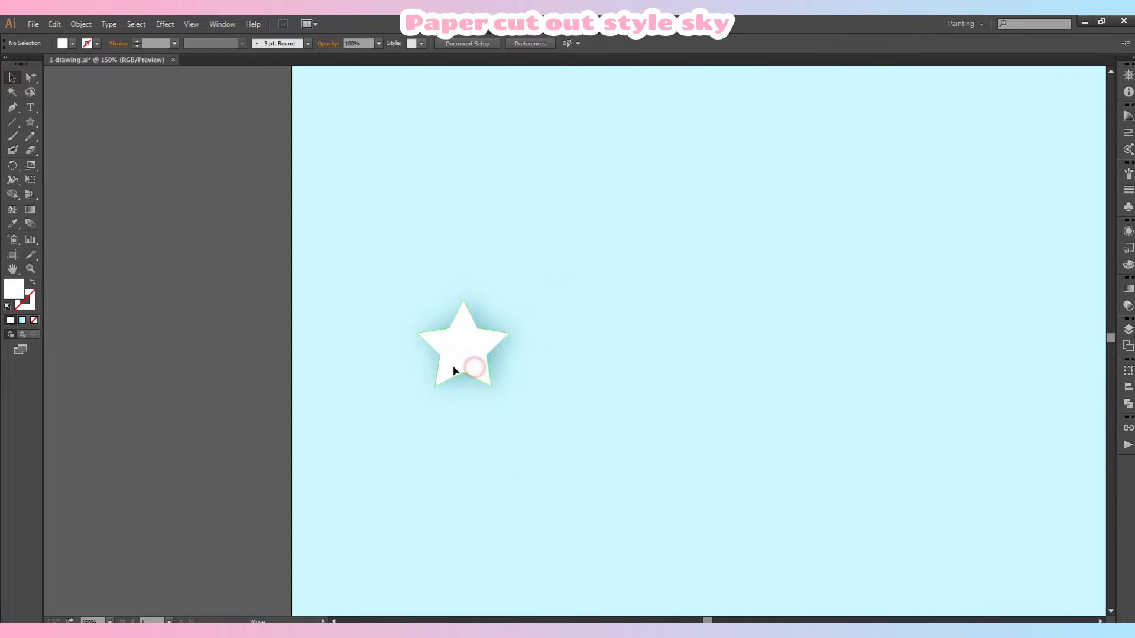
drag(455, 369, 440, 343)
click(468, 344)
key(Delete)
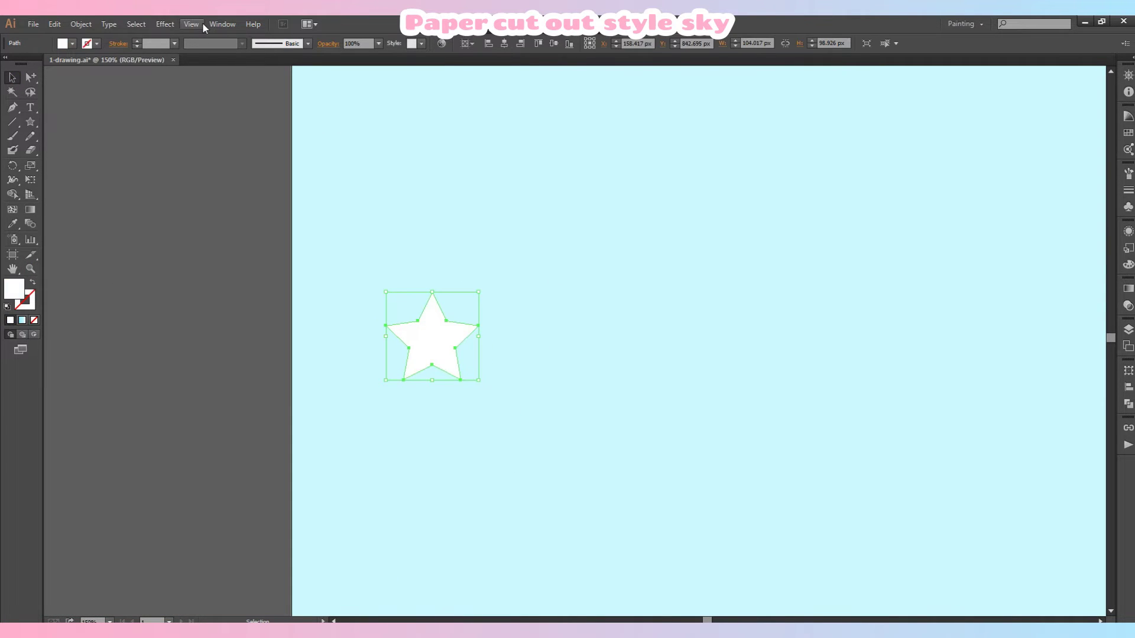
Step: Start a Drop Shadow effect on the white star with the preview turned on
click(174, 22)
mouse_move(213, 218)
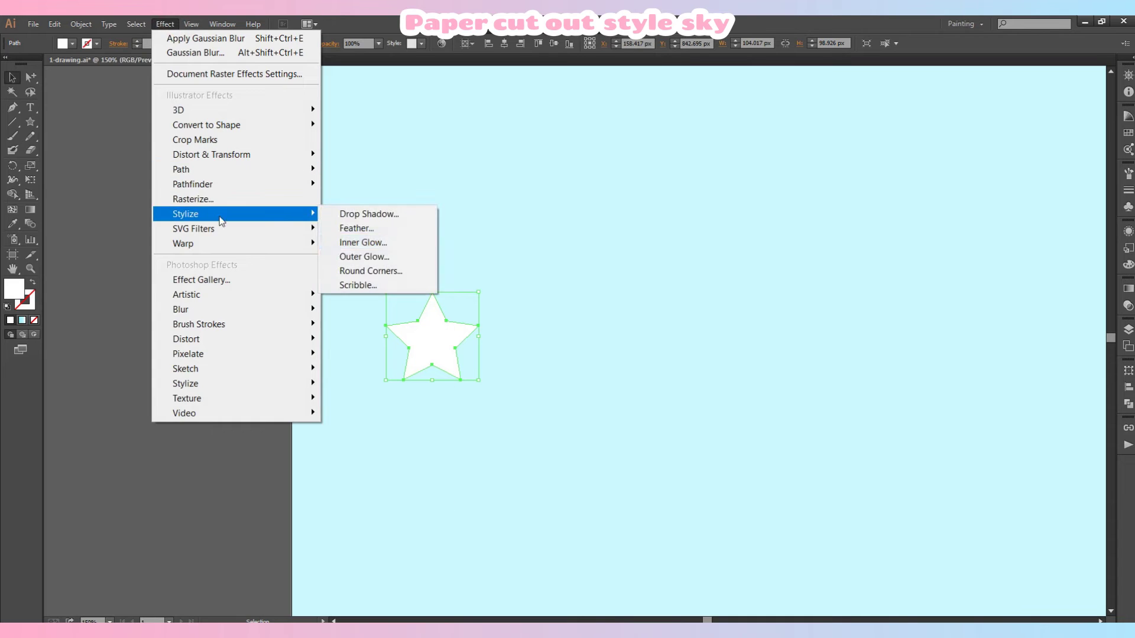
click(384, 212)
click(866, 238)
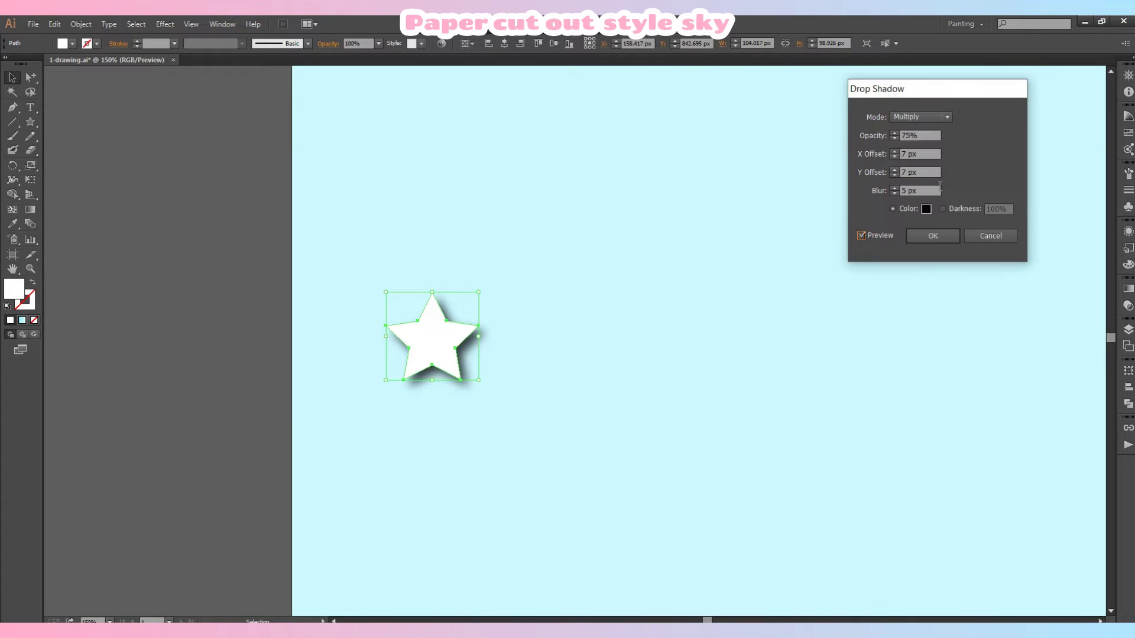
Step: Try Screen, Overlay, Hard Light and Darken among the shadow's blend modes, returning to Multiply with the black colour
click(915, 118)
click(915, 129)
click(917, 125)
click(923, 171)
click(910, 125)
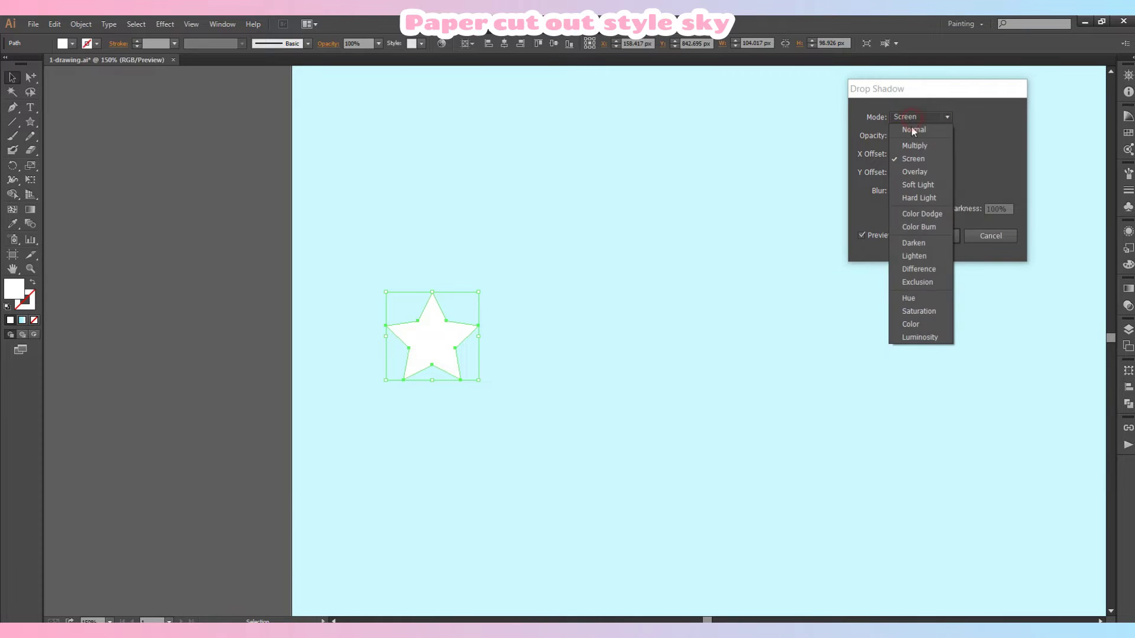
click(913, 170)
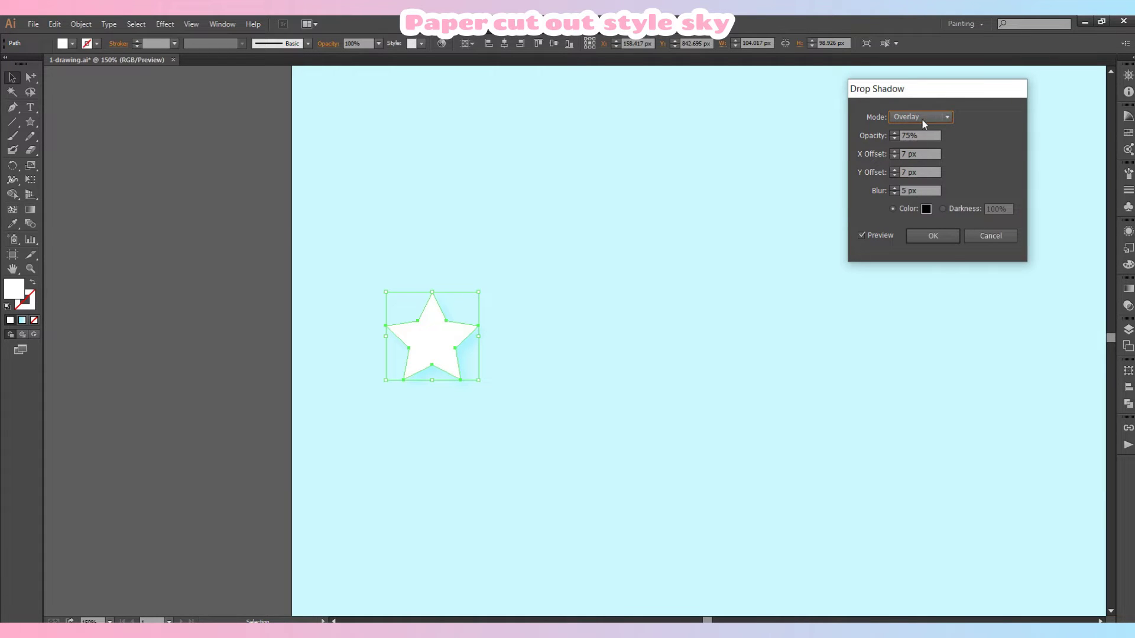
click(924, 121)
click(913, 198)
click(920, 121)
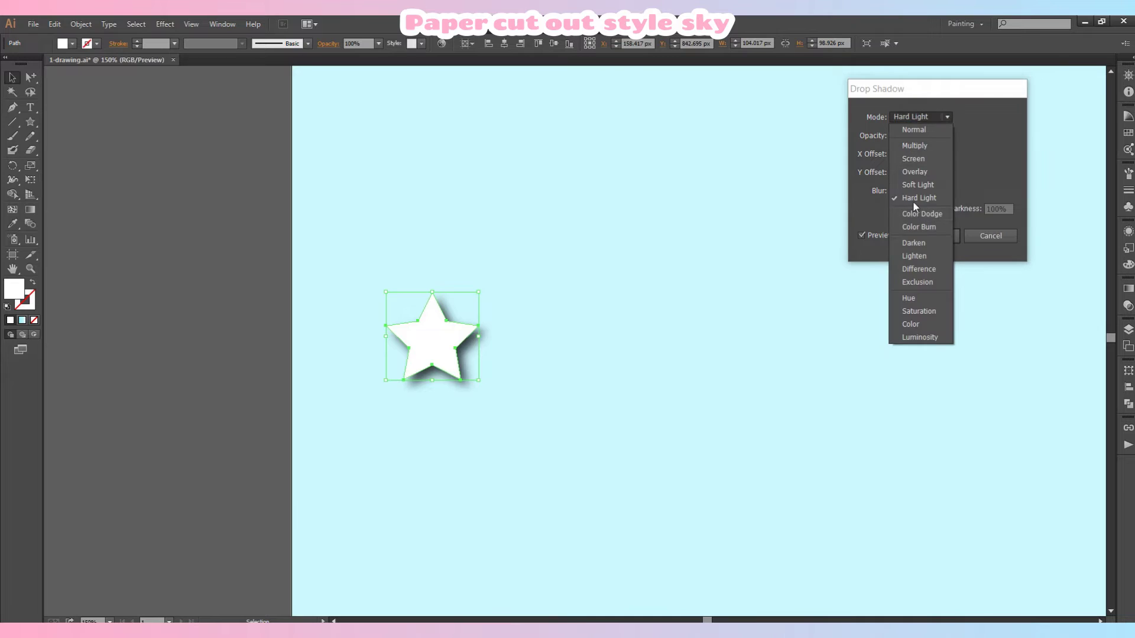
click(917, 185)
click(915, 118)
click(916, 225)
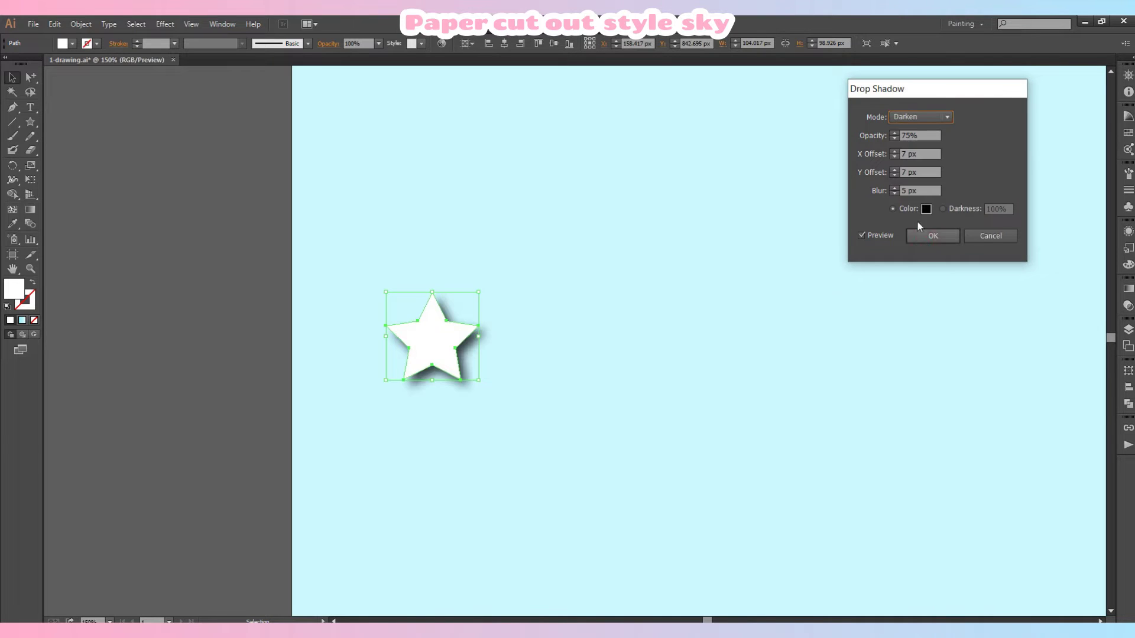
click(917, 121)
click(915, 172)
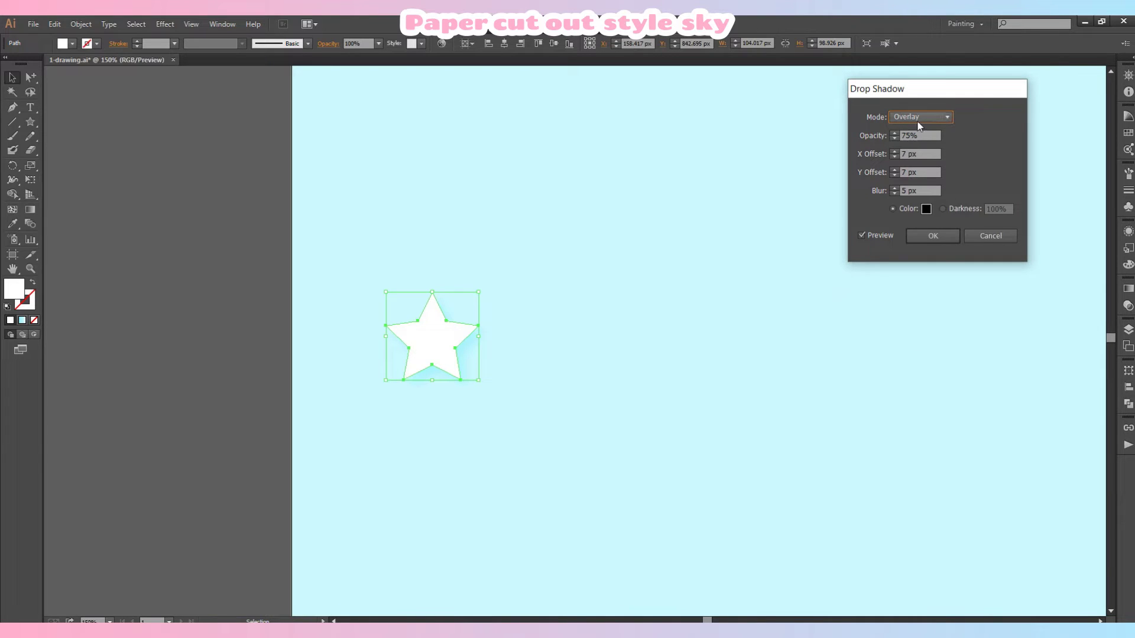
click(920, 118)
click(913, 158)
click(920, 121)
click(921, 146)
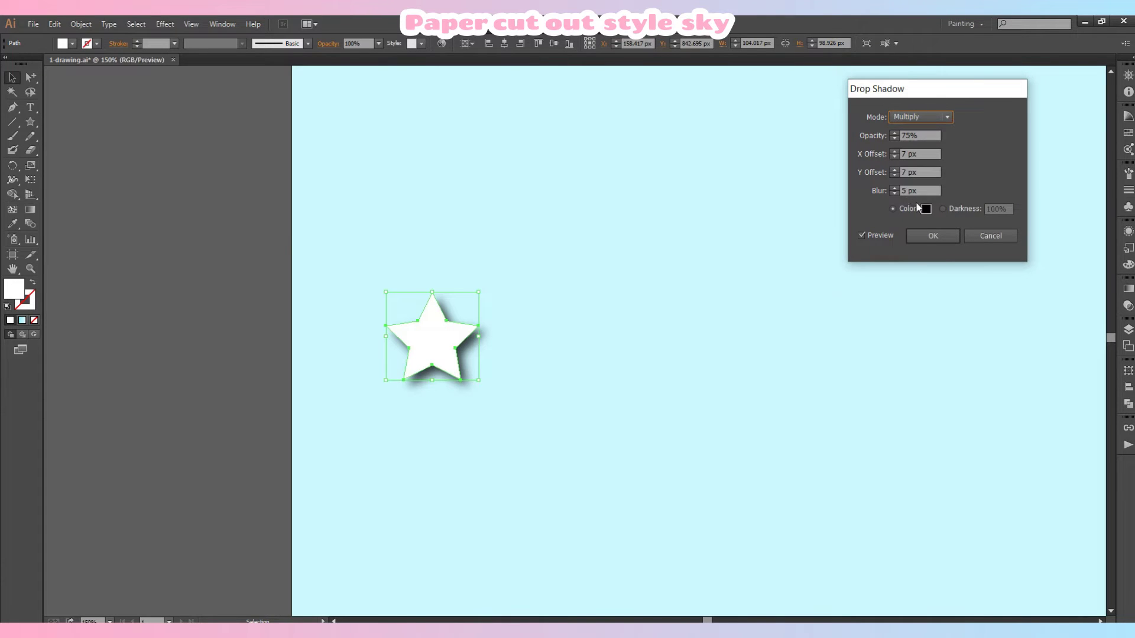
click(923, 209)
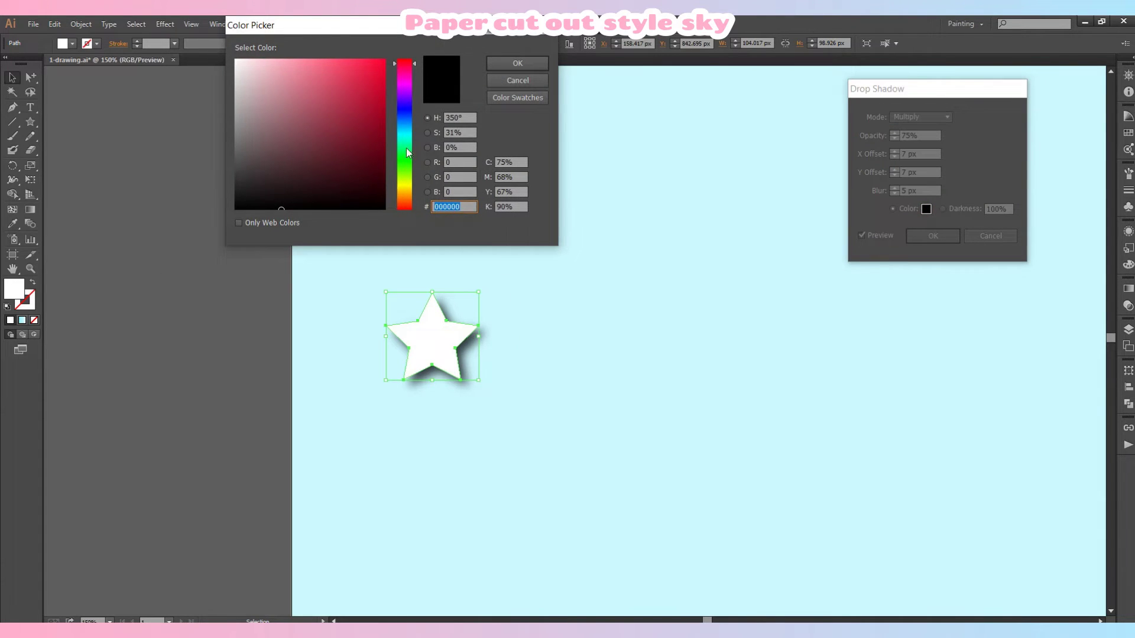
click(534, 80)
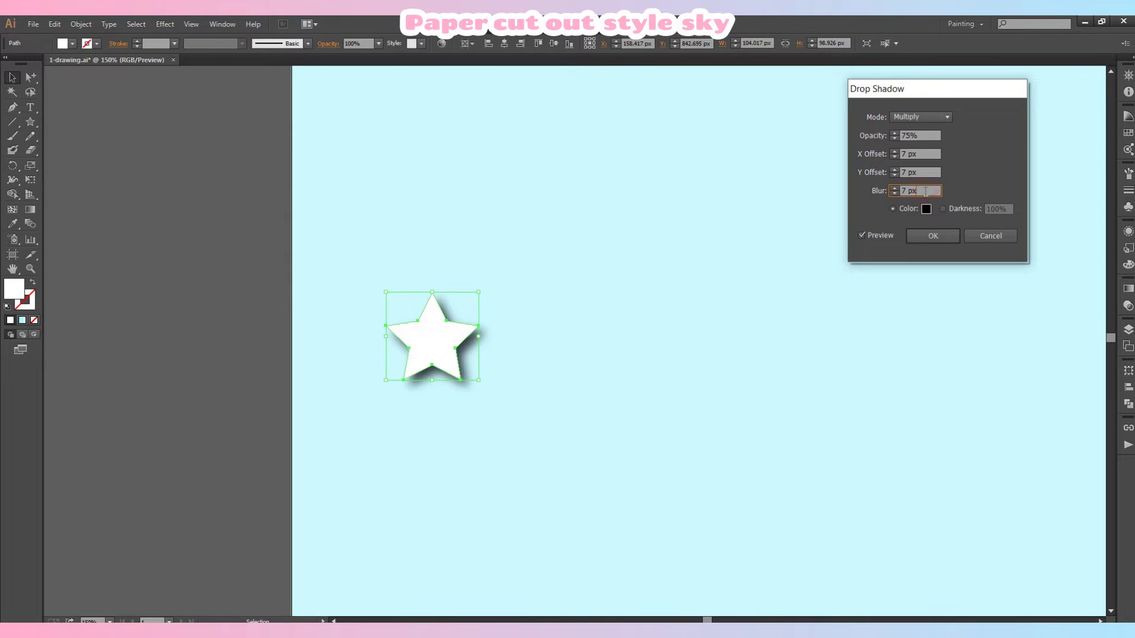
Step: Apply the star's drop shadow with a blur of 7 px, 75% opacity and 7 px offsets
click(861, 235)
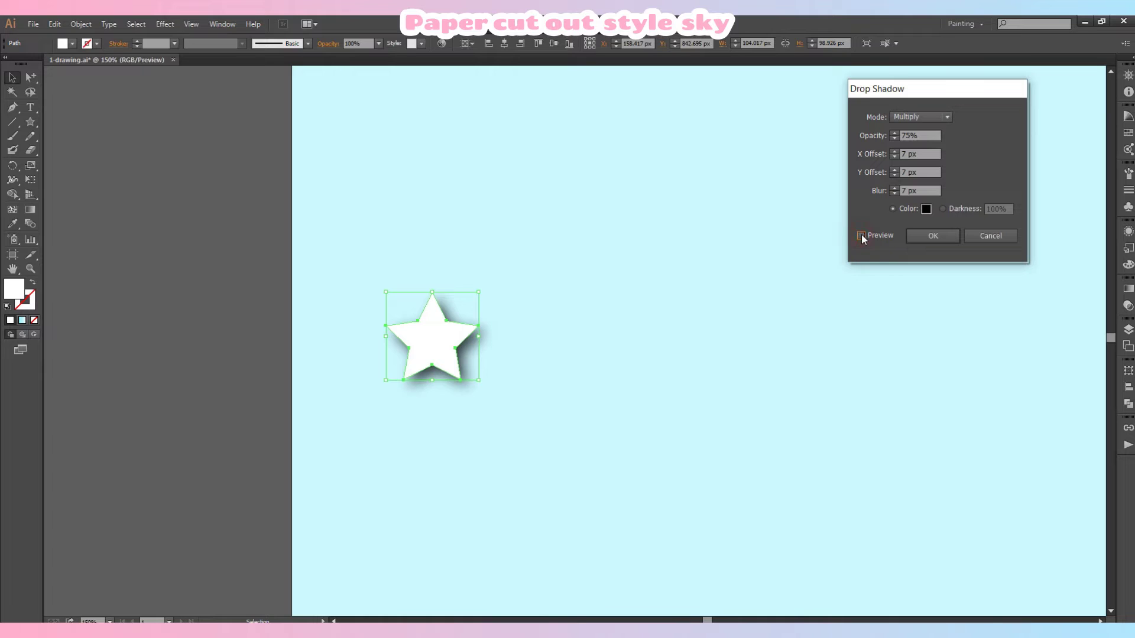
click(861, 235)
click(932, 236)
click(258, 282)
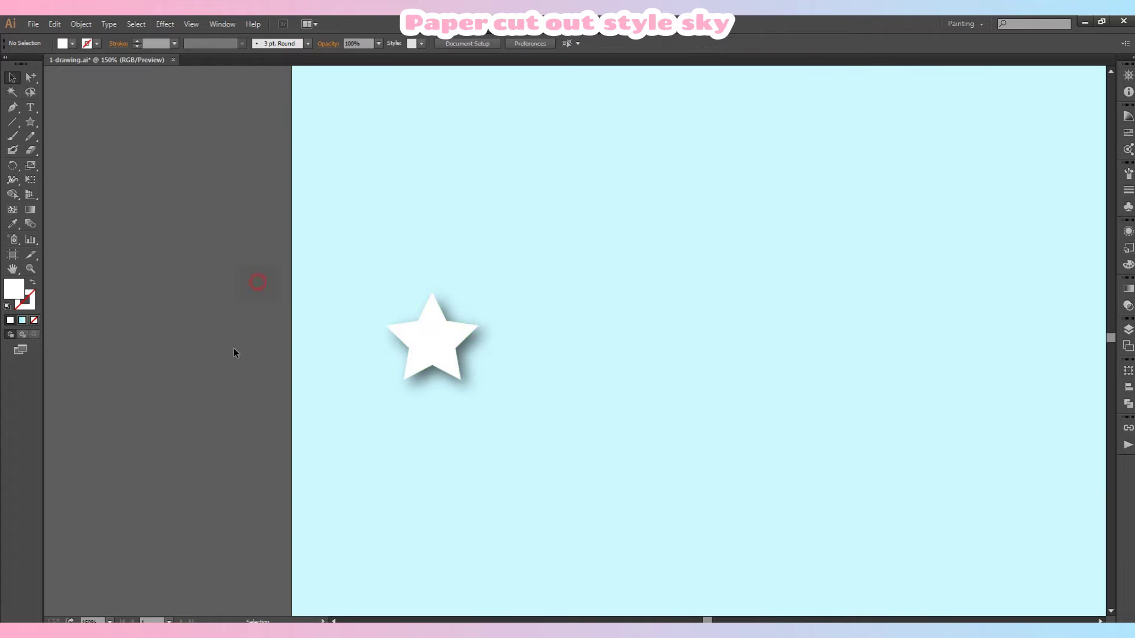
Step: Duplicate the shadowed star twice, placing the copies above and to the right of the original on the sky
key(ctrl+0)
click(470, 314)
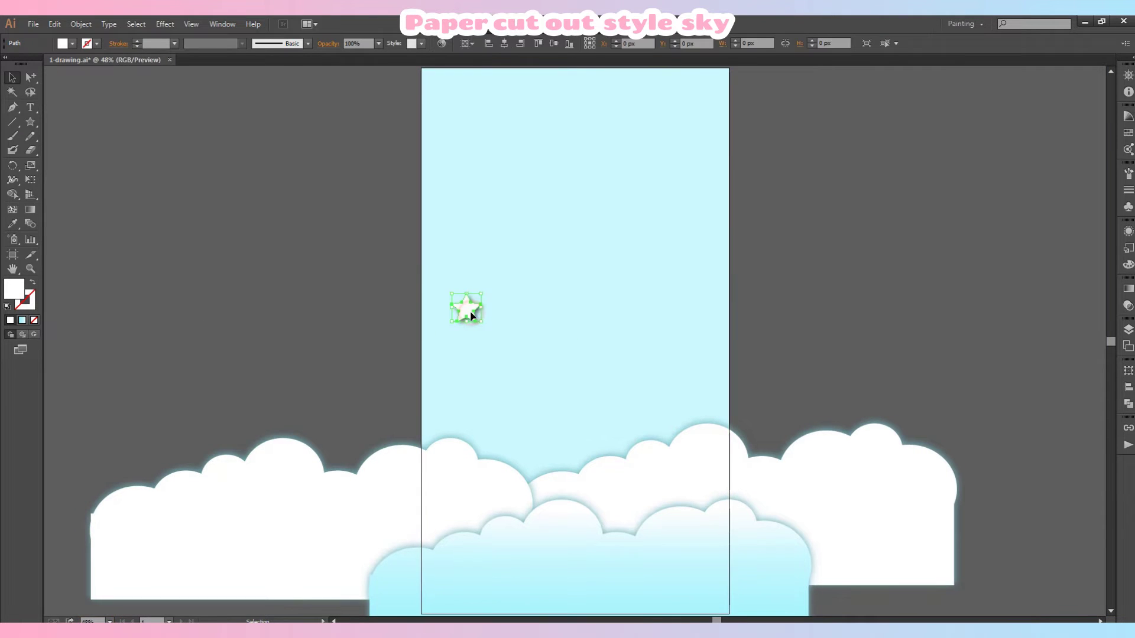
drag(471, 306, 650, 281)
click(876, 253)
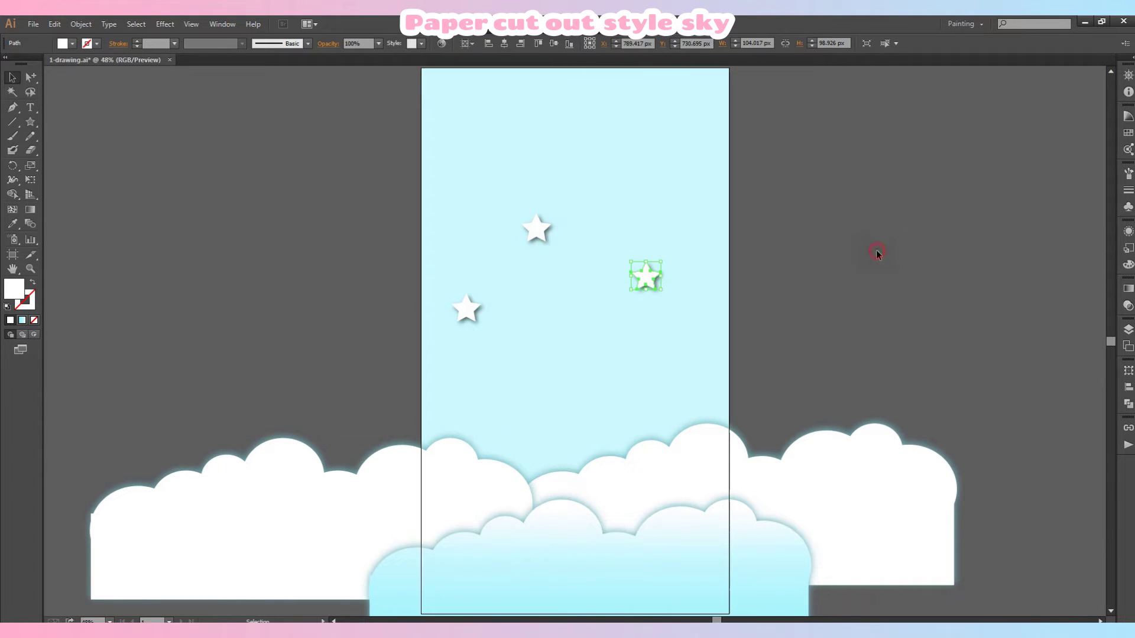
Step: Spread the three stars apart, with one near the top, one at the right and one lower toward the clouds
drag(538, 236, 550, 247)
drag(647, 281, 662, 289)
click(836, 247)
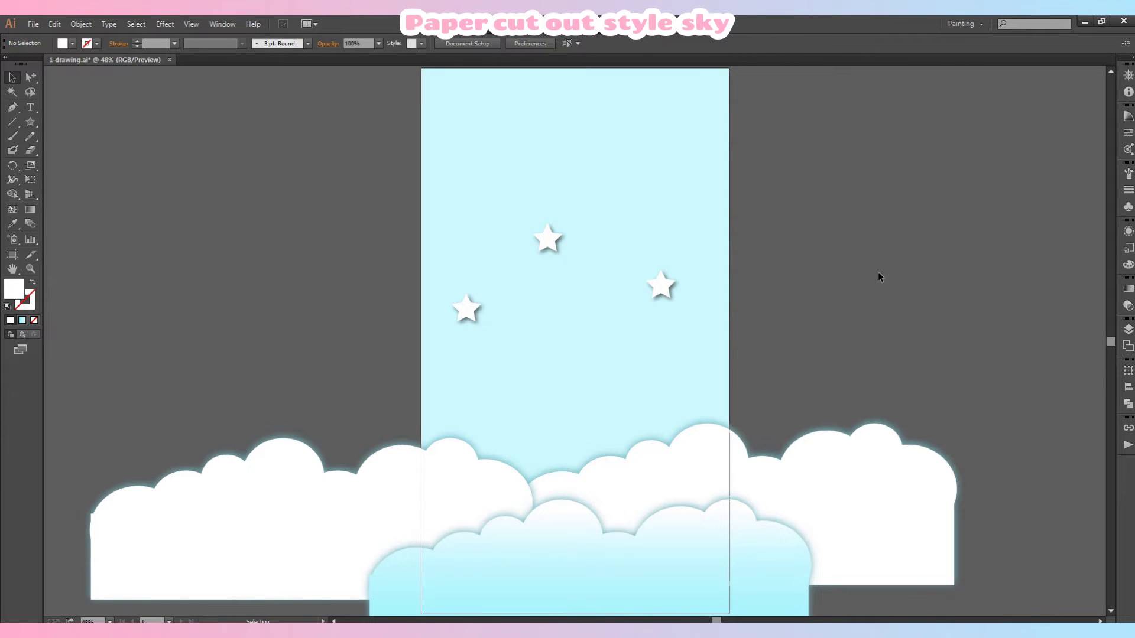
drag(551, 239, 540, 214)
drag(469, 320, 518, 357)
Step: Fill the sky background with white and nudge the lower star left and the right star down
click(697, 241)
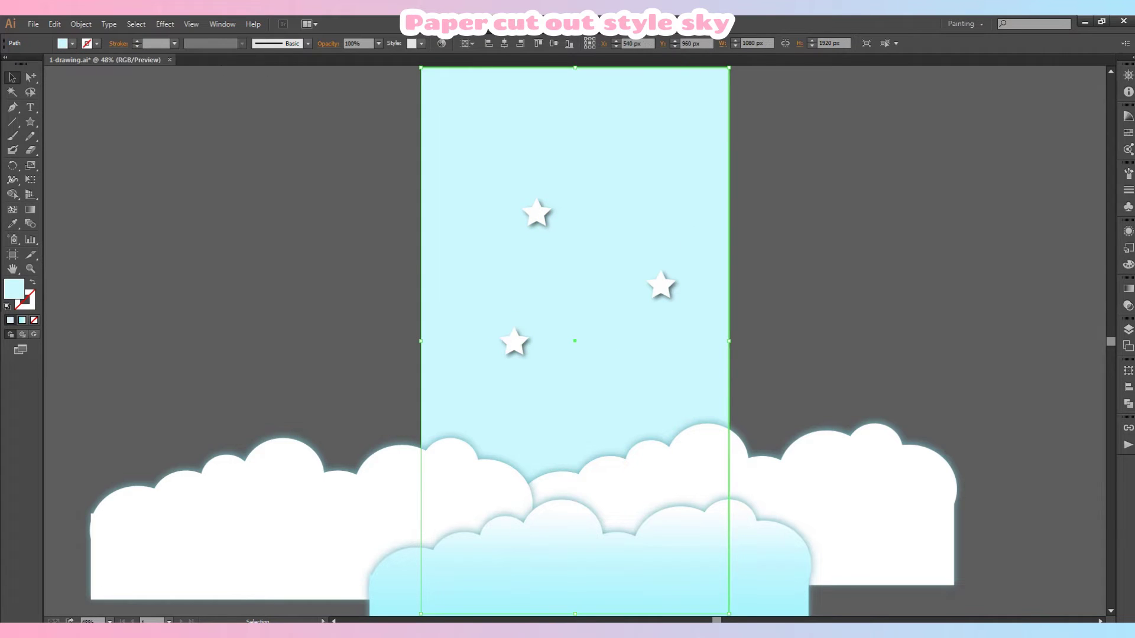
click(1128, 133)
click(1018, 140)
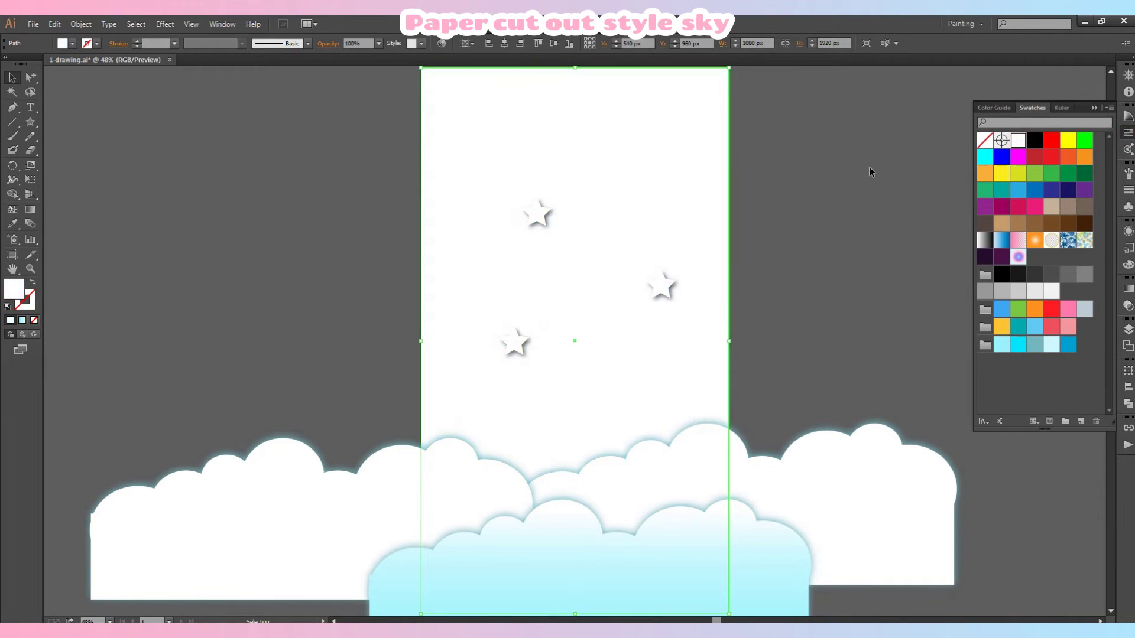
click(842, 180)
drag(515, 353, 504, 354)
drag(660, 289, 660, 304)
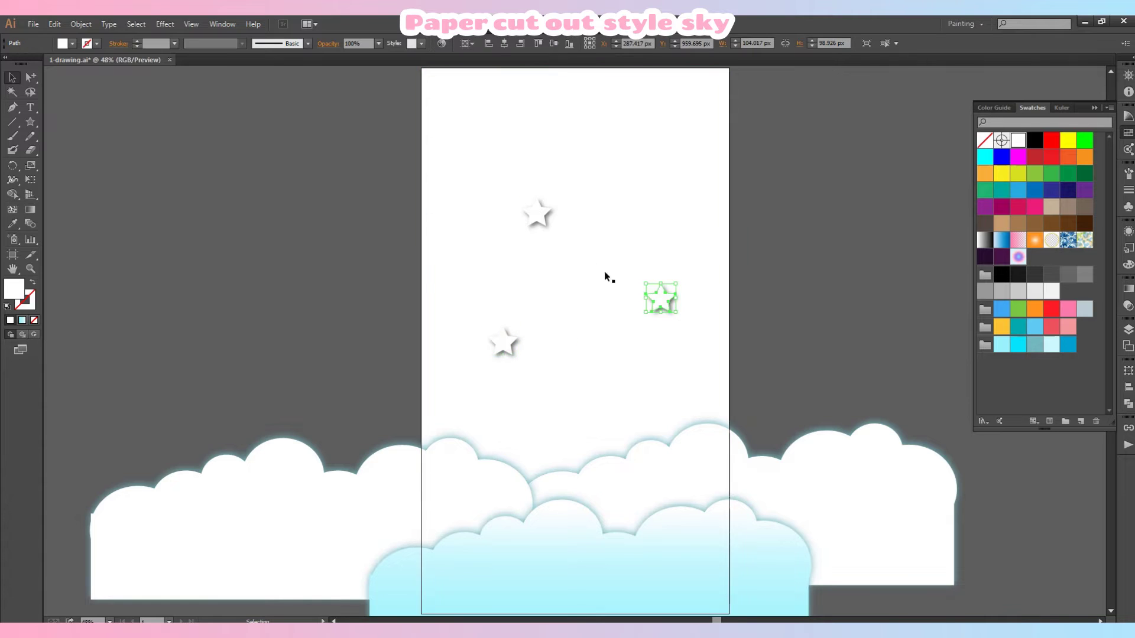
Step: Fill all three stars with the pale blue swatch
click(543, 214)
click(1002, 346)
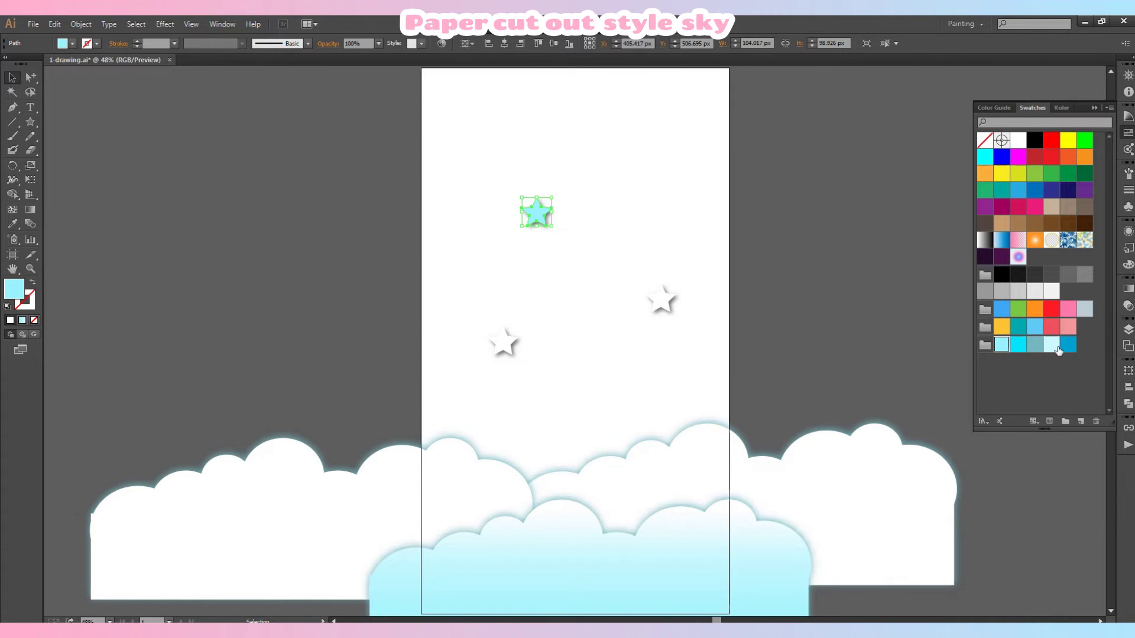
click(535, 355)
click(502, 341)
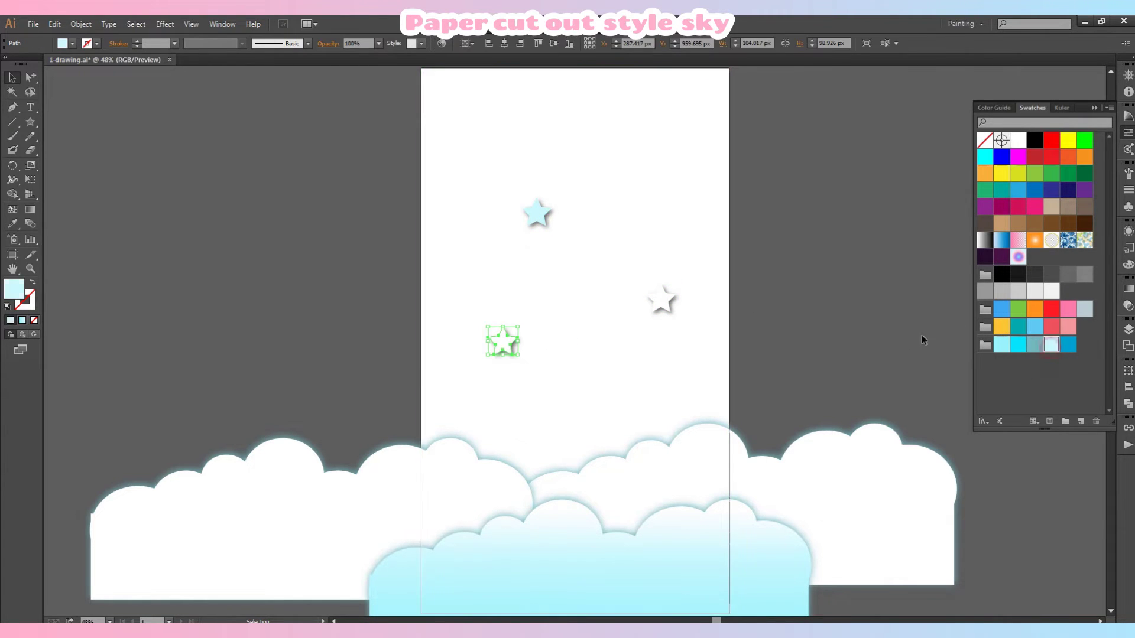
click(660, 300)
click(1051, 344)
click(828, 284)
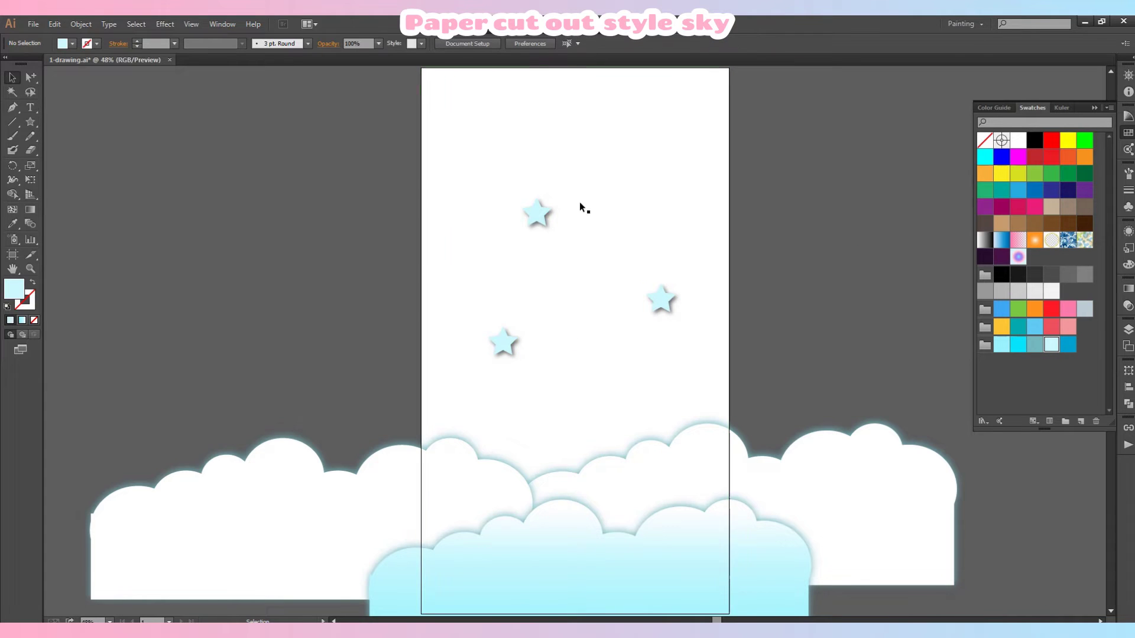
Step: Scale down the three stars to varied sizes, making the top star about 58 px wide and keeping the lower one largest
click(540, 226)
drag(552, 227, 540, 215)
click(505, 348)
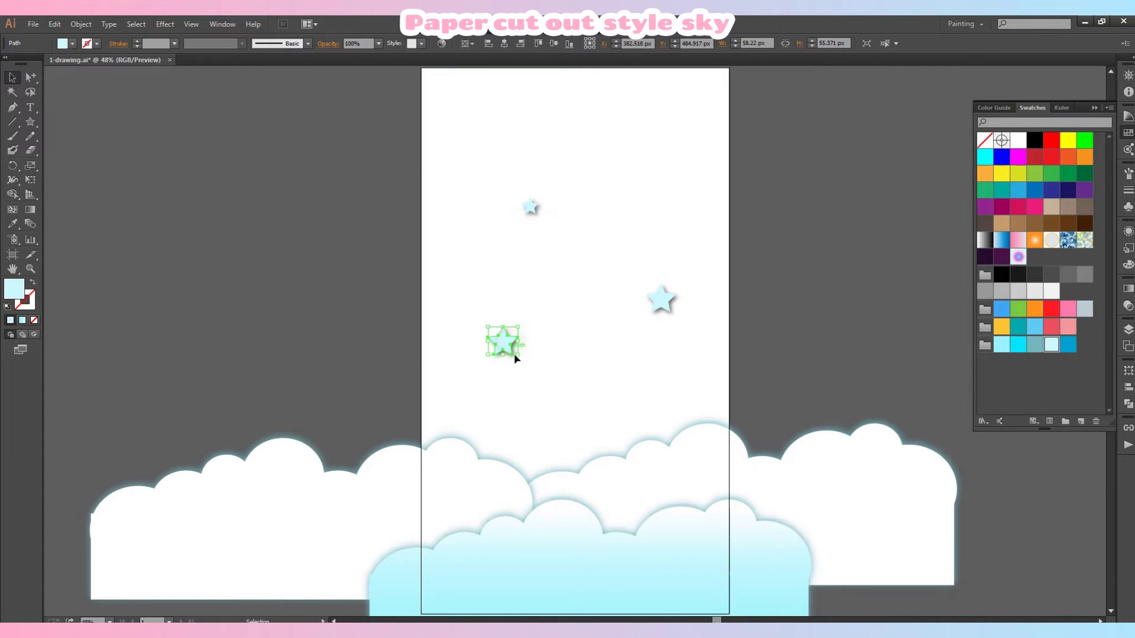
click(661, 300)
drag(675, 314, 668, 298)
Step: Fill the sky background with the pale blue swatch
click(691, 311)
click(1001, 344)
click(1052, 345)
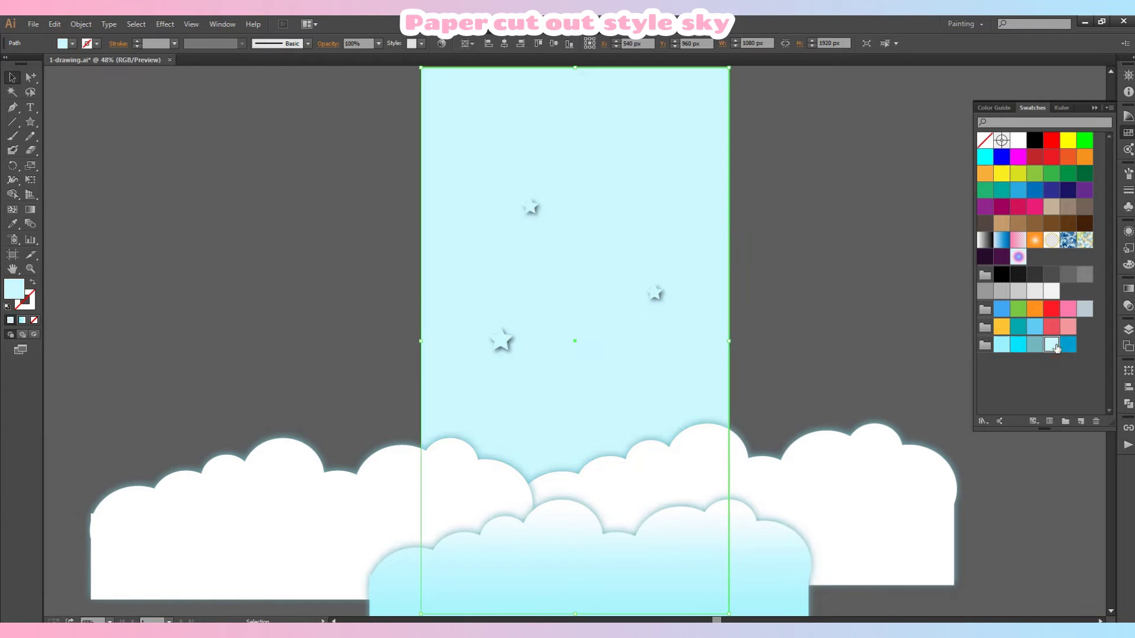
Step: Select the three stars together and fill them with white
click(530, 207)
shift+click(506, 345)
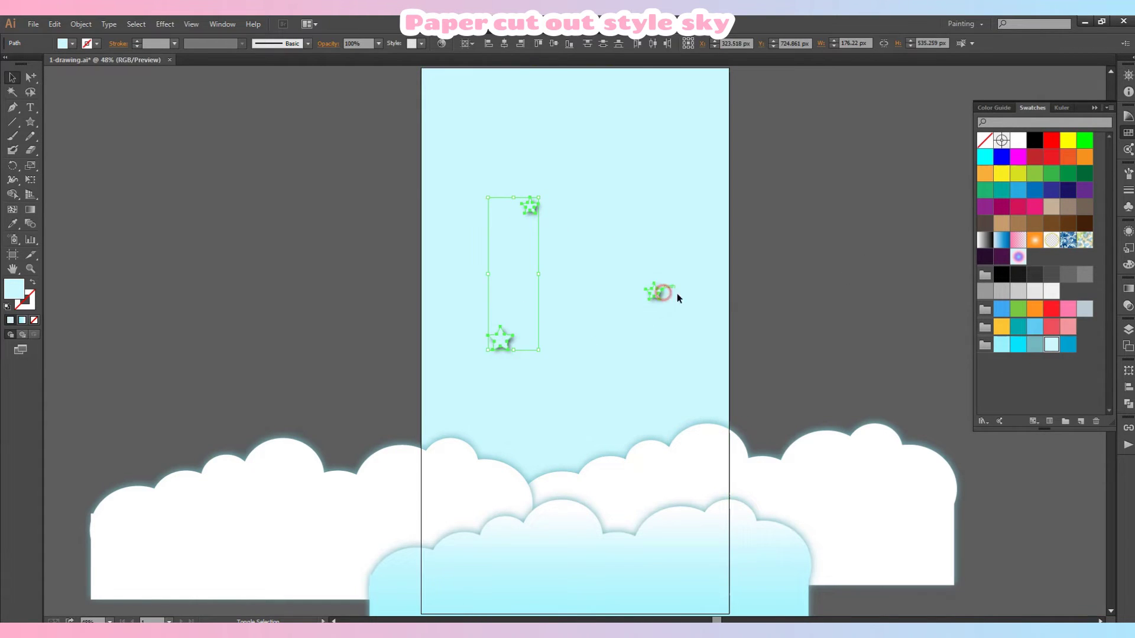
shift+click(655, 294)
click(1018, 140)
click(810, 217)
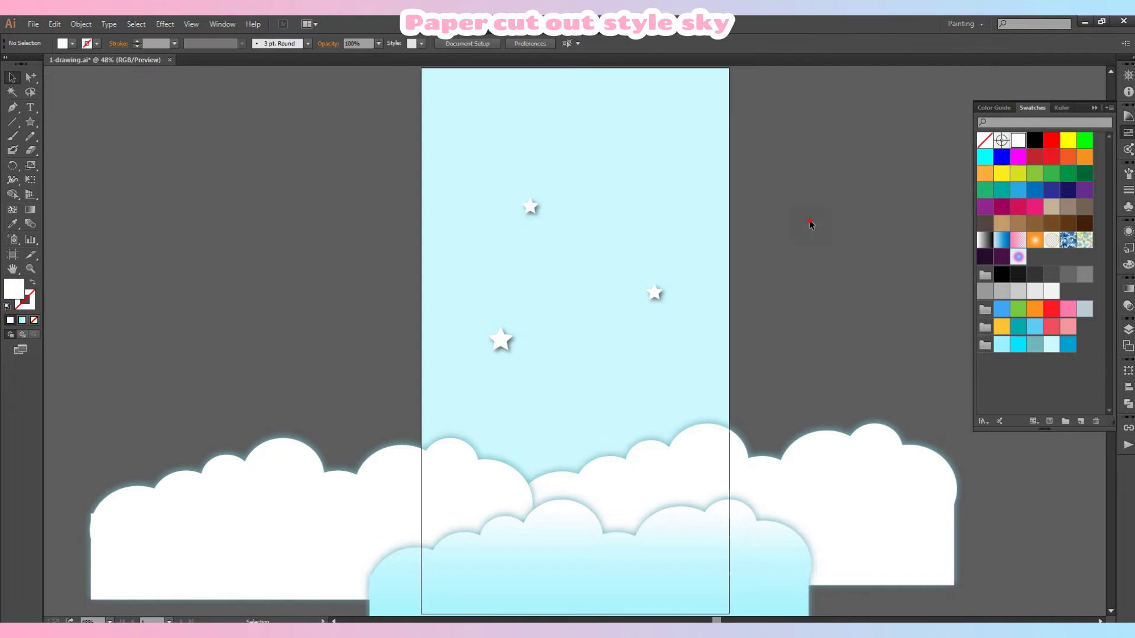
Step: Copy the front cloud's gradient fill onto the sky background with the Eyedropper
click(712, 349)
key(i)
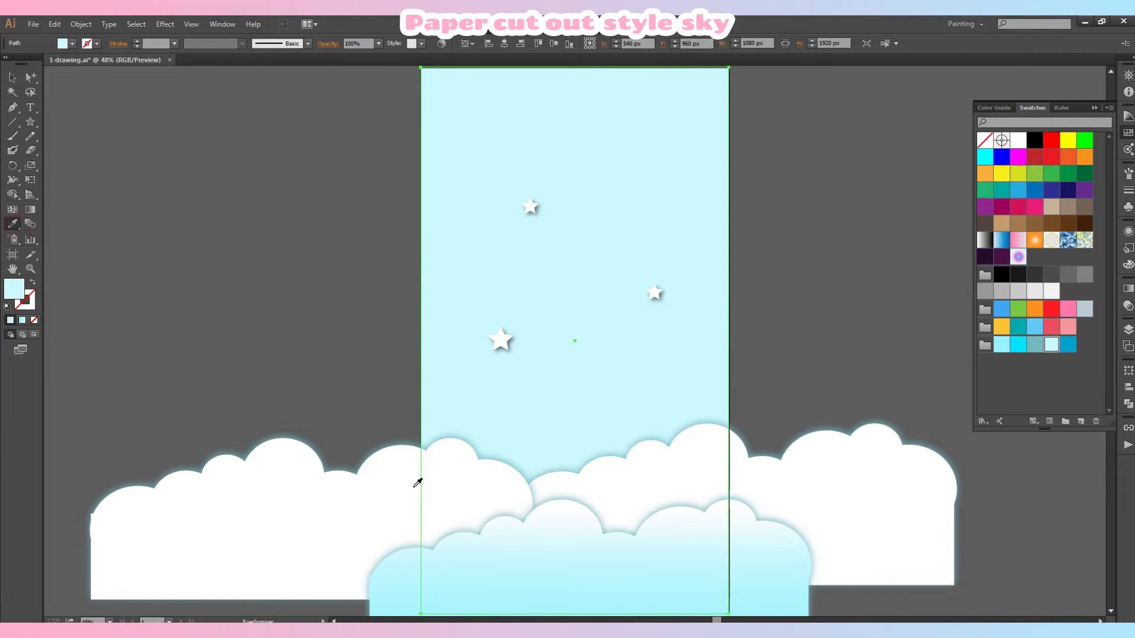
click(572, 567)
Step: Set the sky gradient's angle to -90° and its first midpoint to 13%, and adjust the middle colour stop
click(1128, 290)
click(1062, 326)
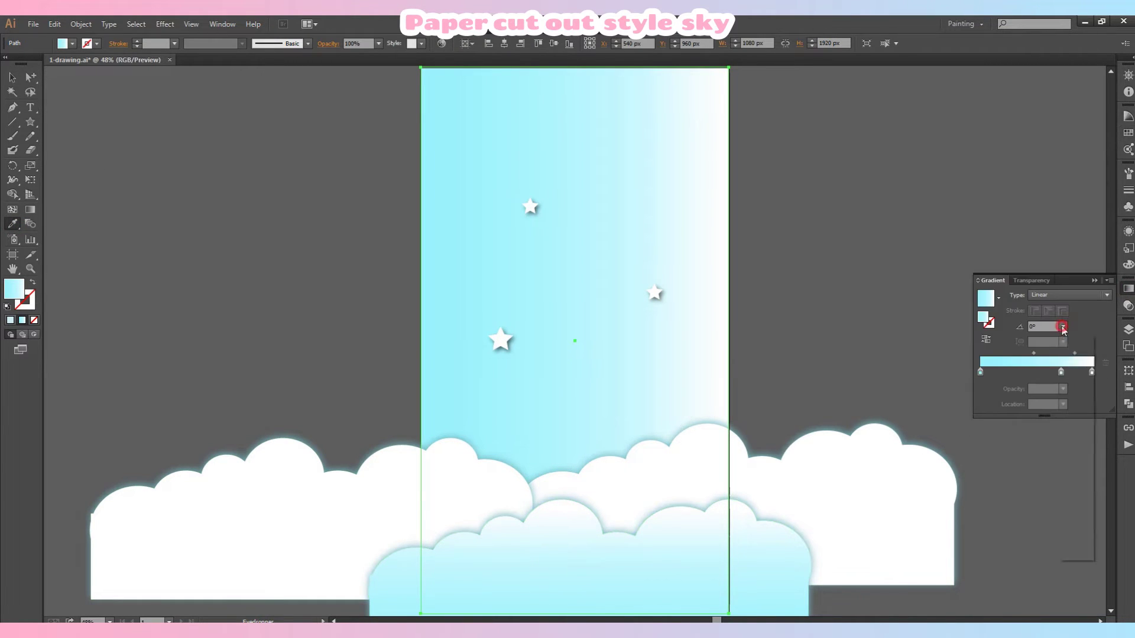
click(1073, 381)
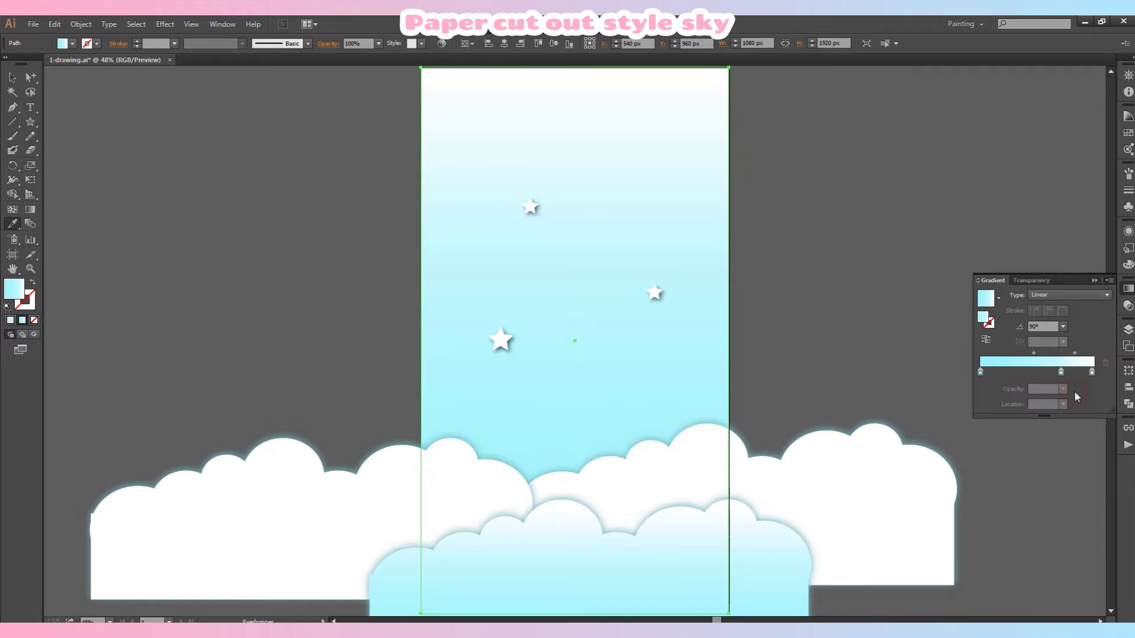
click(1062, 326)
click(1082, 505)
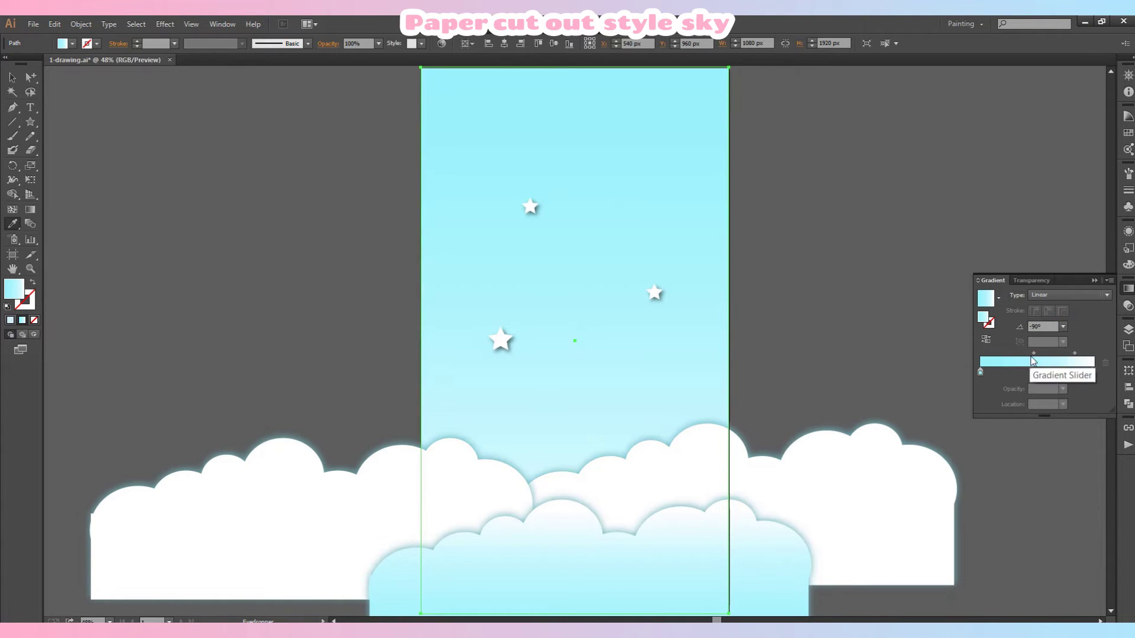
drag(1033, 353, 990, 353)
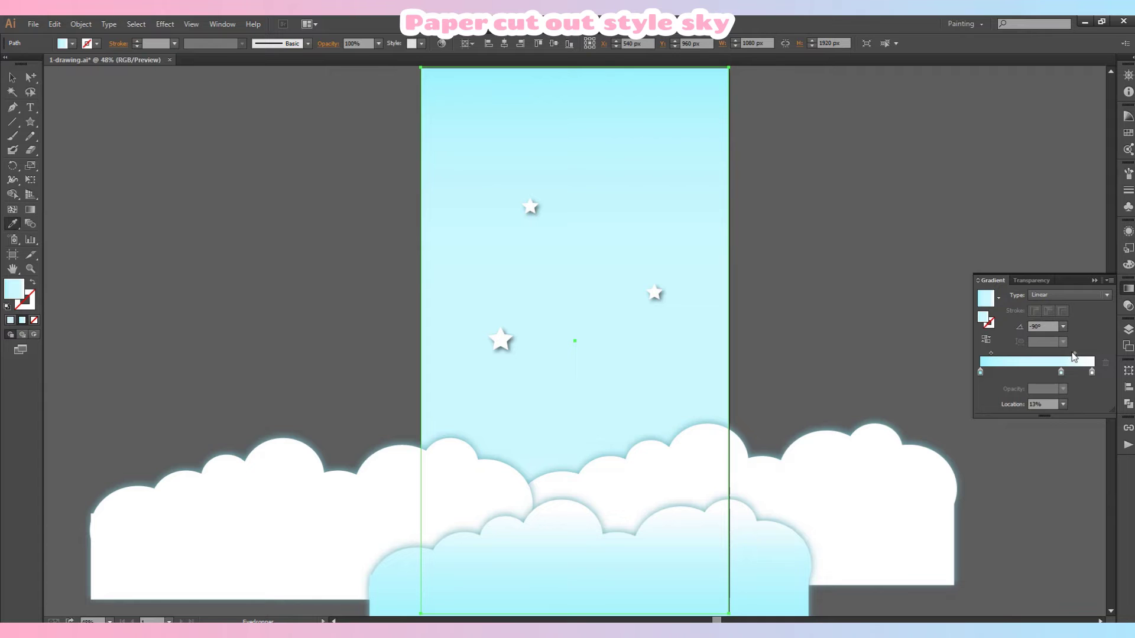
drag(1061, 372, 1047, 372)
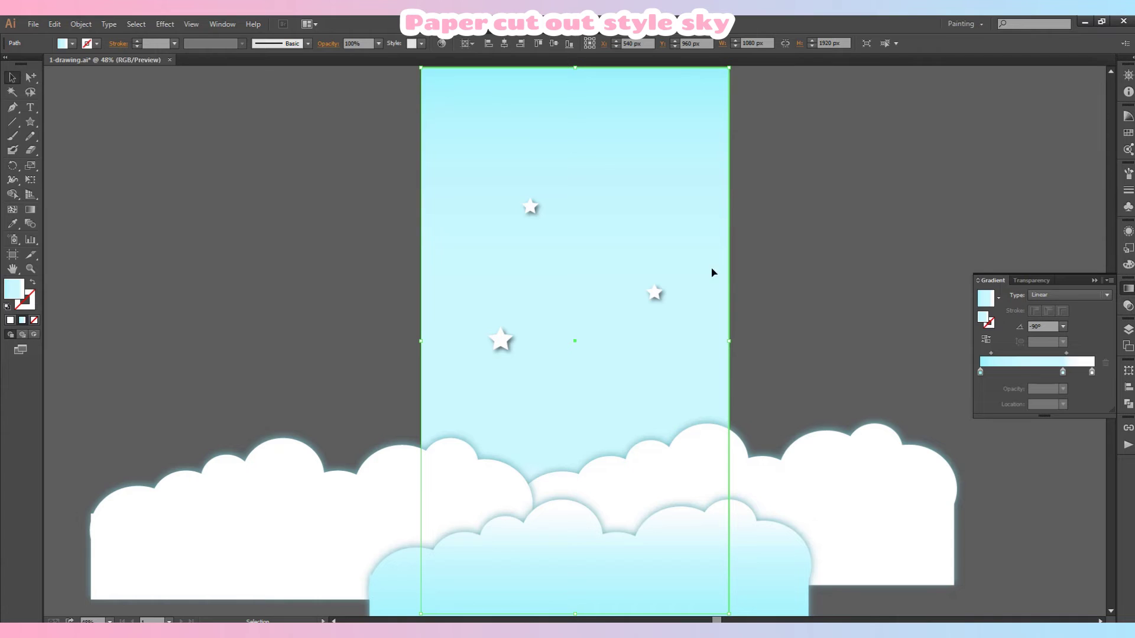
Step: Try reversing the direction of the sky background's gradient
click(988, 341)
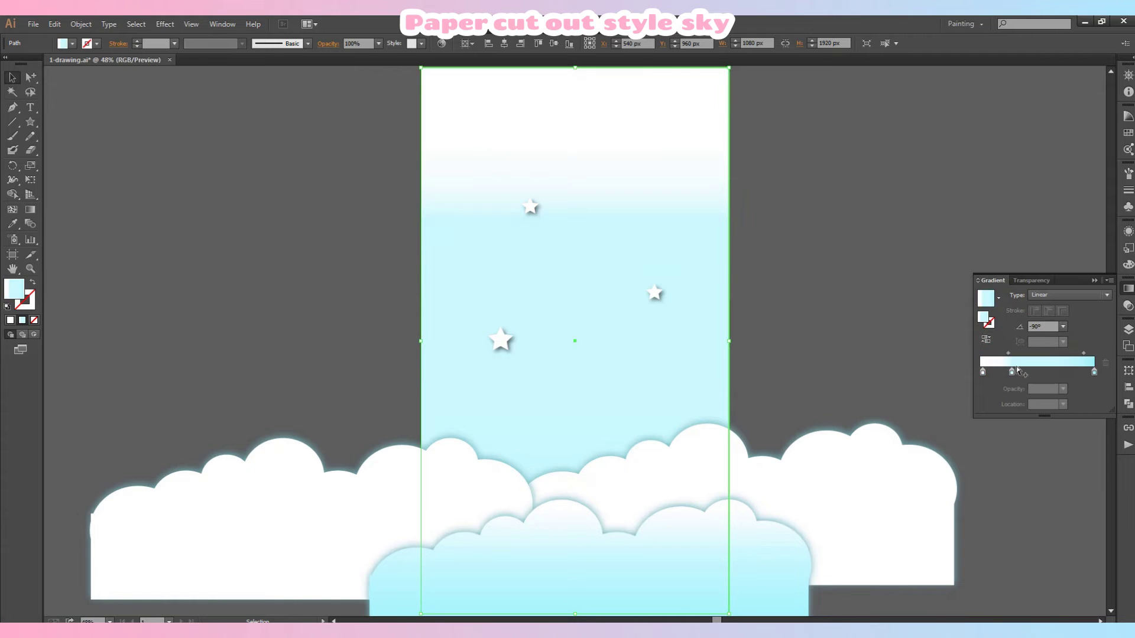
click(987, 341)
click(860, 207)
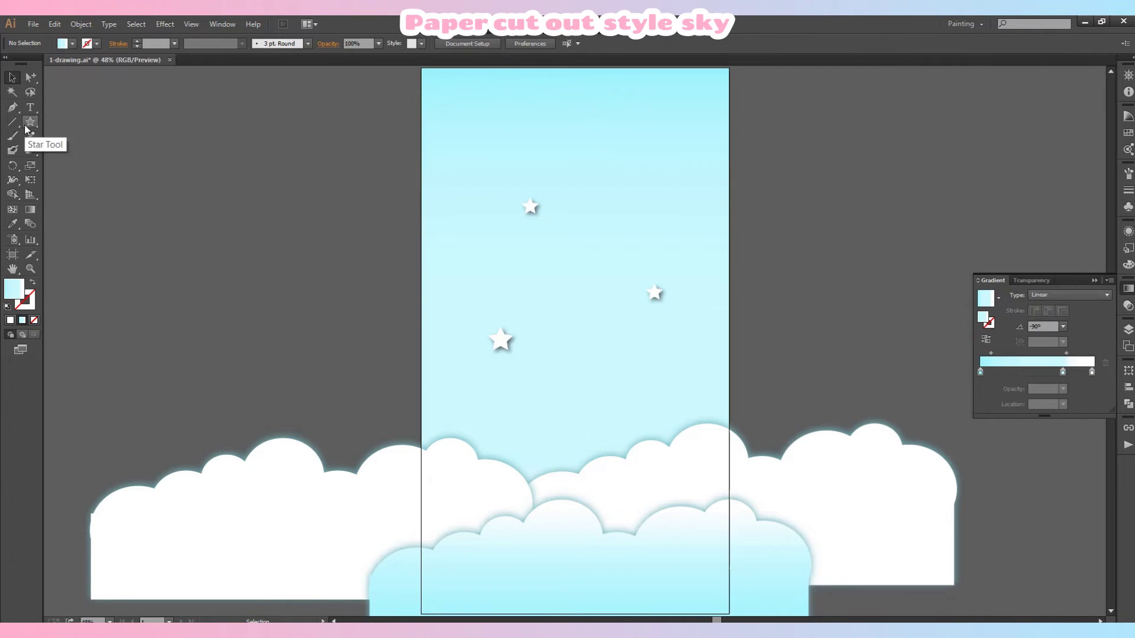
Step: Draw a circle about 292 px across in the upper right of the sky and fill it with white
drag(30, 122, 71, 147)
drag(604, 124, 689, 209)
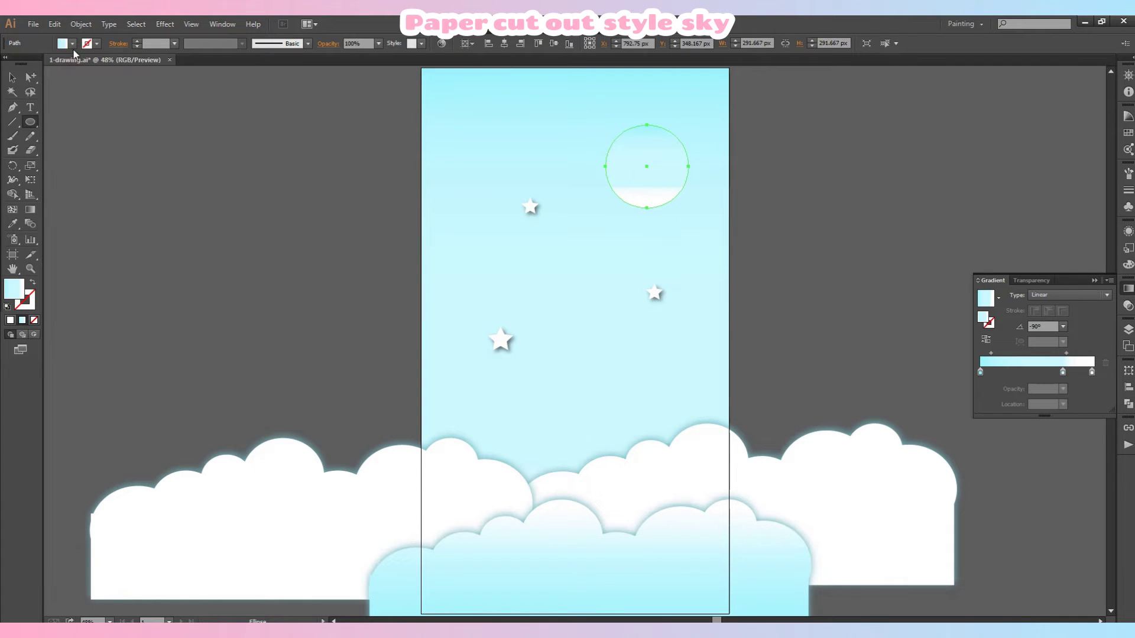
click(1128, 133)
click(1018, 140)
click(12, 78)
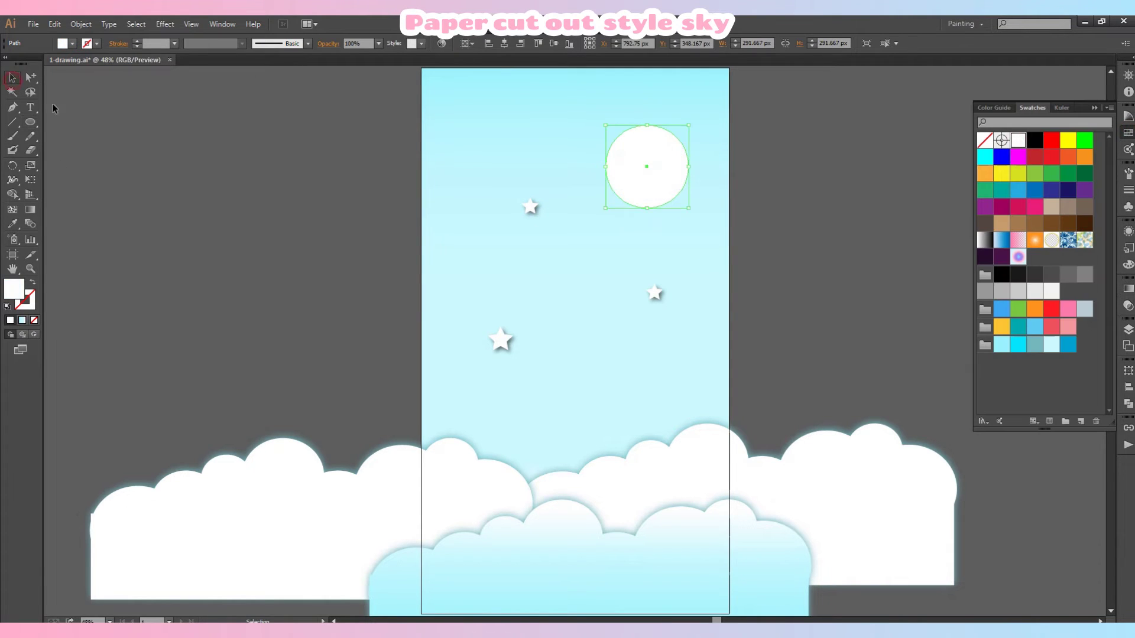
Step: Cut the white circle into a crescent moon using an offset copy and the Shape Builder, and tilt the crescent slightly
mouse_move(663, 172)
mouse_down()
mouse_move(695, 172)
mouse_move(662, 168)
mouse_up()
shift+click(620, 169)
key(shift+m)
key(v)
click(769, 171)
click(708, 181)
key(Delete)
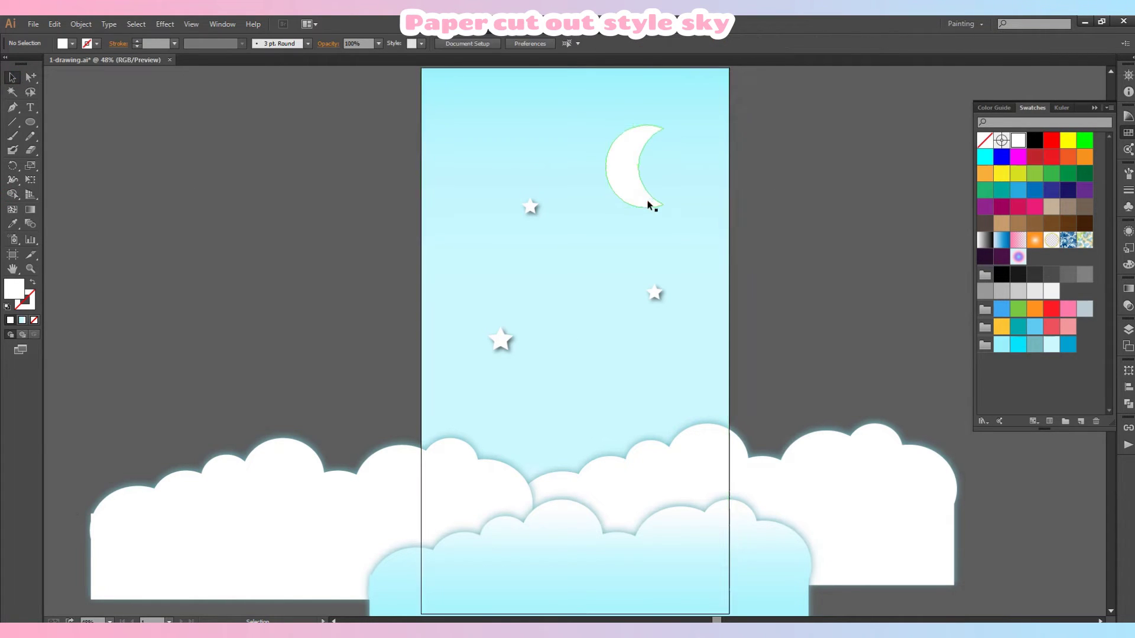
click(648, 204)
drag(669, 127, 679, 116)
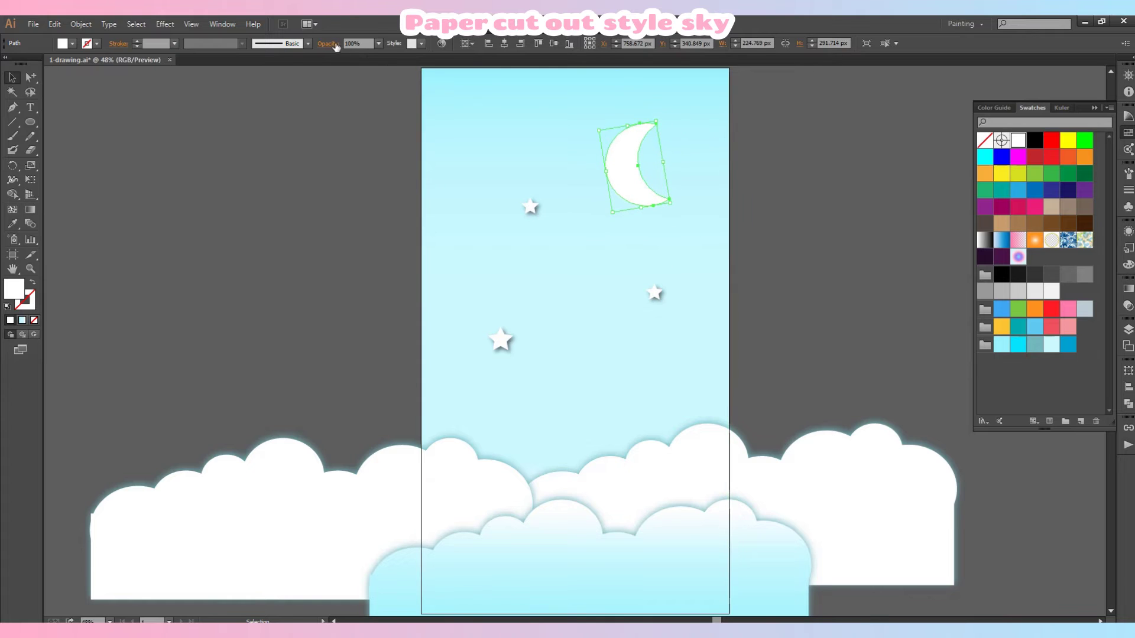
Step: Add a Multiply drop shadow to the moon with 60% opacity, 7 px offsets, 7 px blur and the grey-blue colour 88aab5
click(165, 24)
mouse_move(189, 213)
click(379, 214)
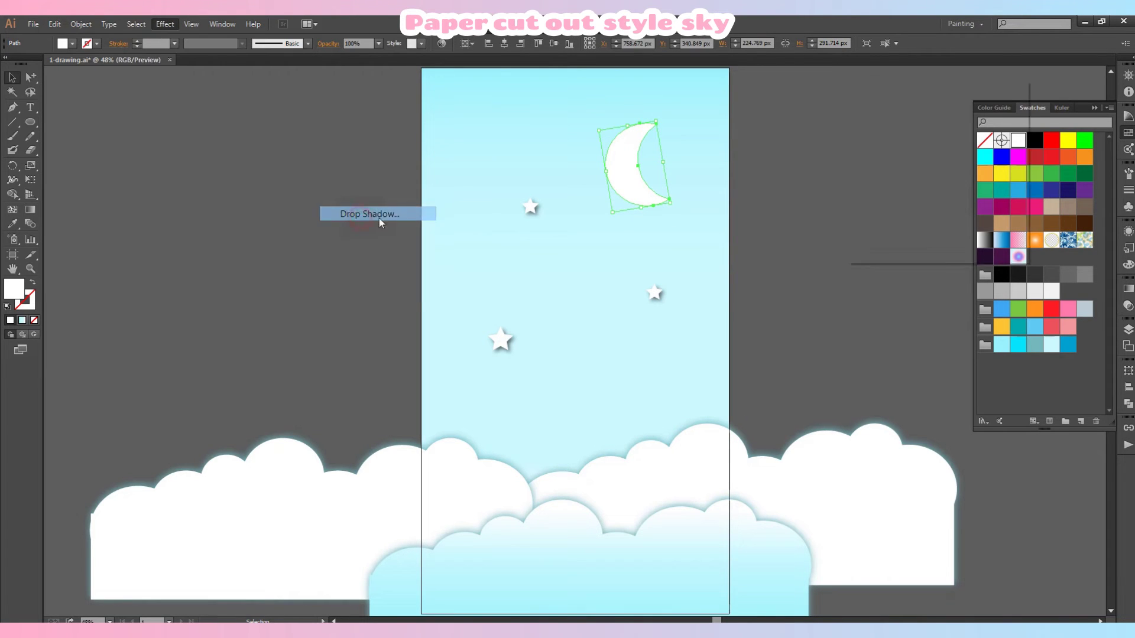
click(878, 237)
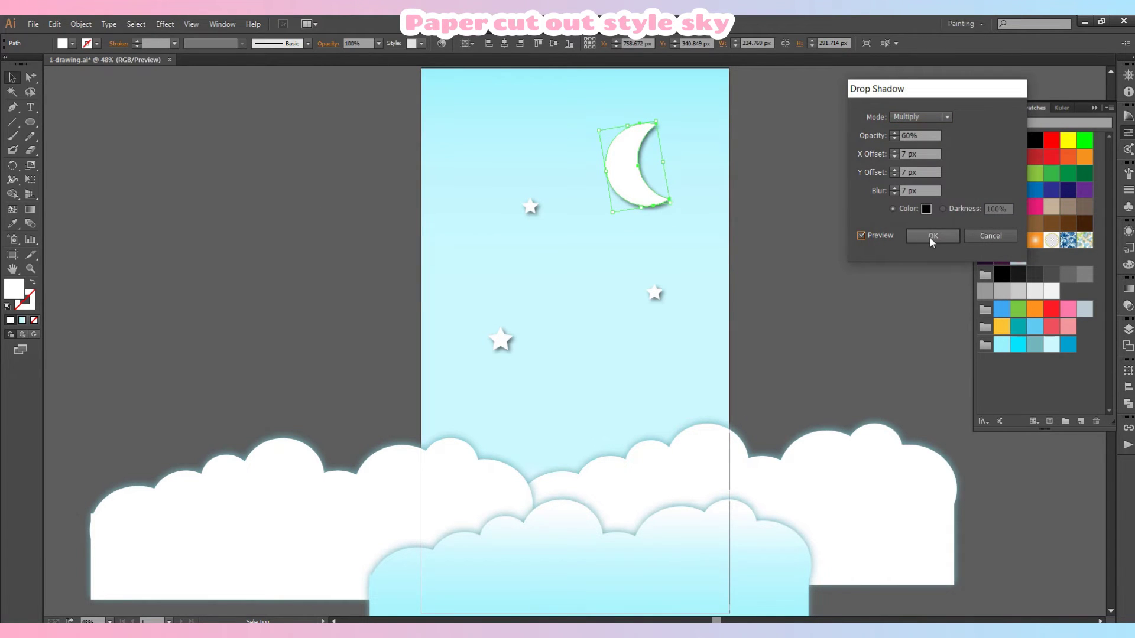
click(926, 209)
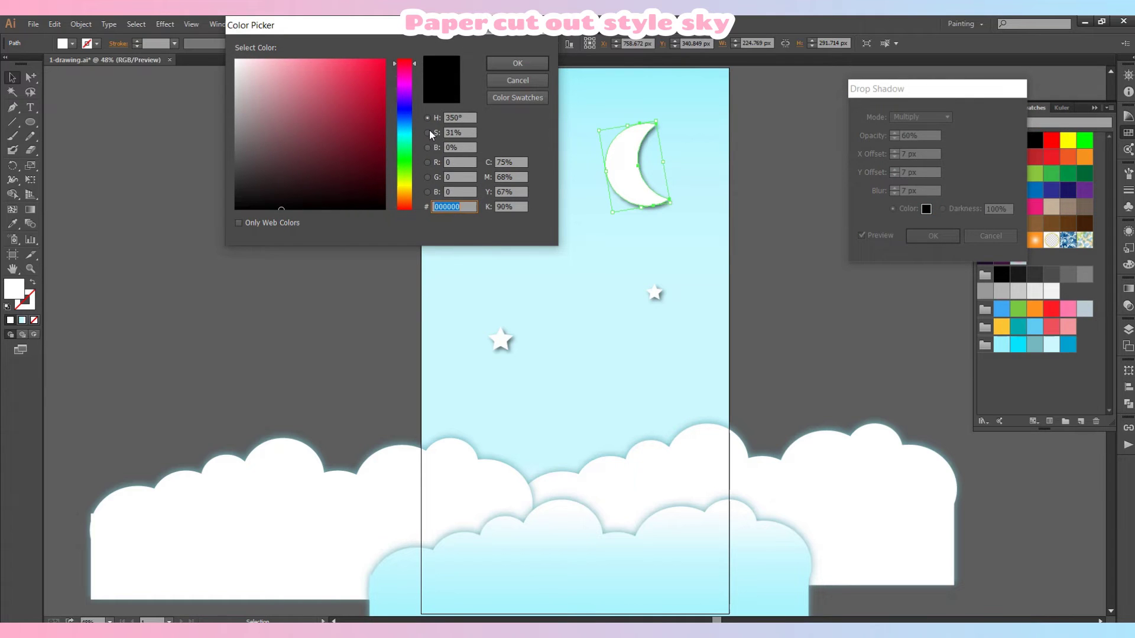
click(399, 127)
drag(294, 67, 309, 82)
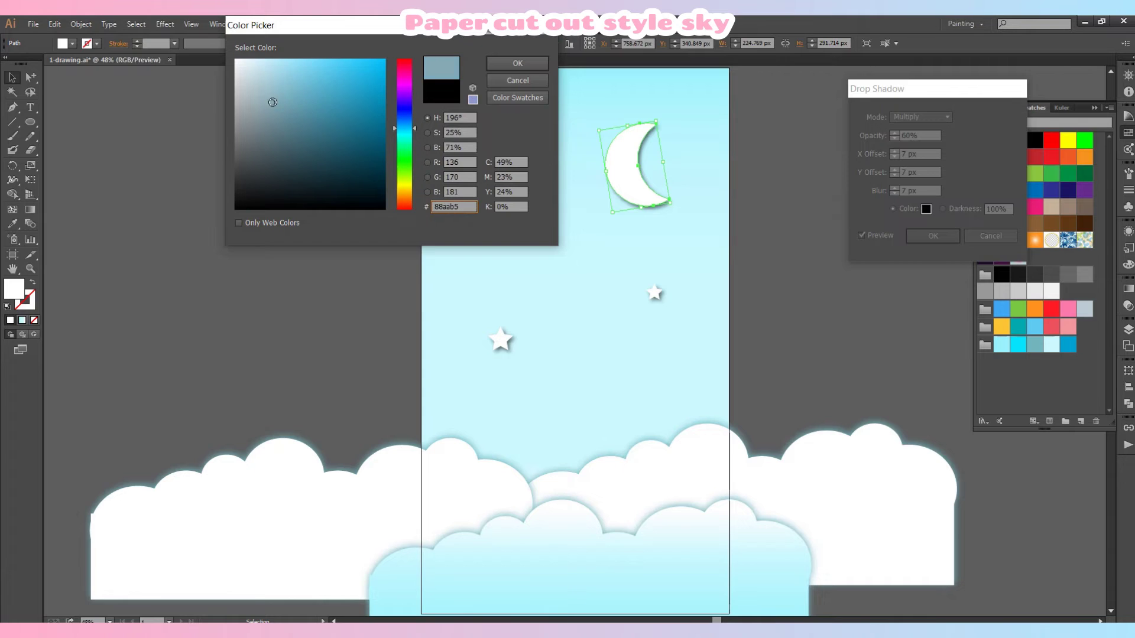
click(507, 64)
click(933, 236)
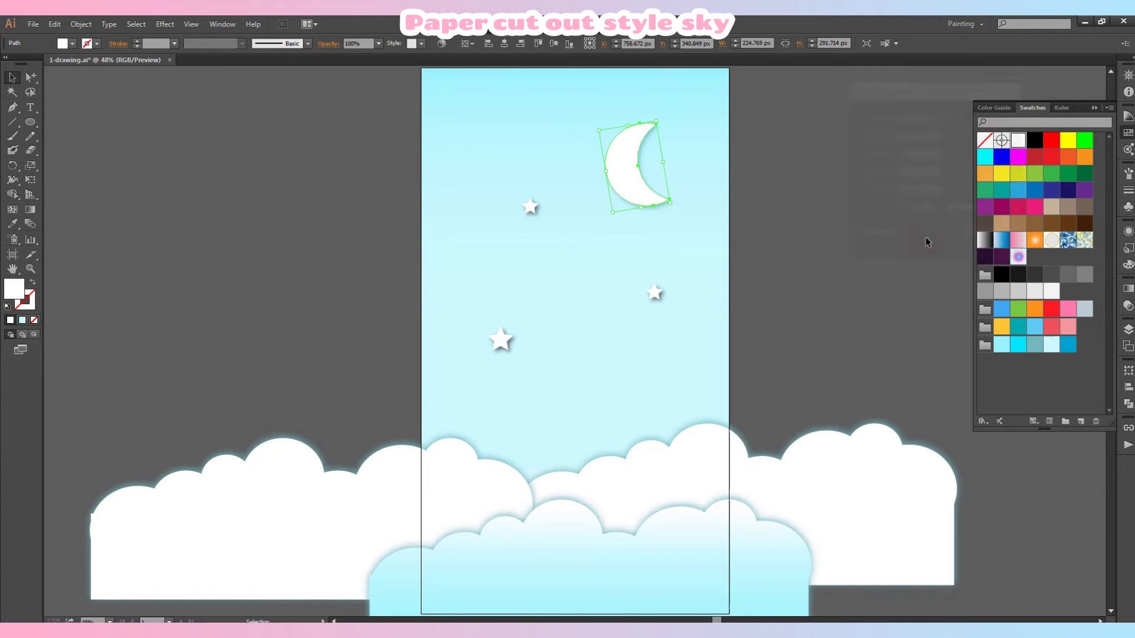
click(791, 247)
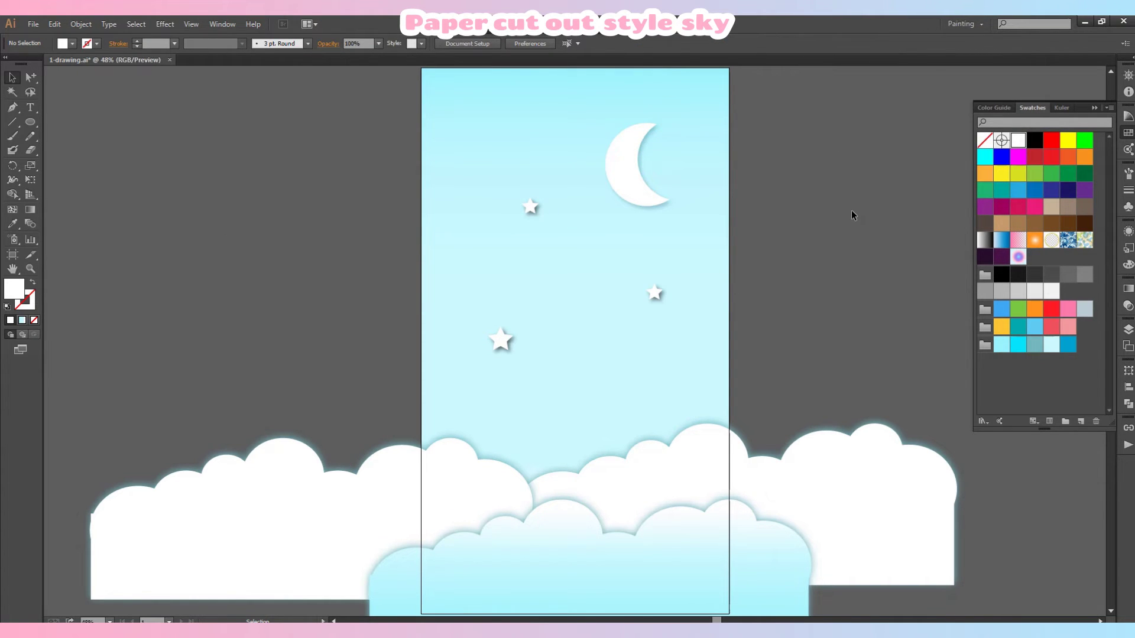
Step: Draw a new white star about 79 px wide low in the sky and apply the Drop Shadow effect to it
click(624, 185)
click(529, 210)
drag(30, 122, 59, 178)
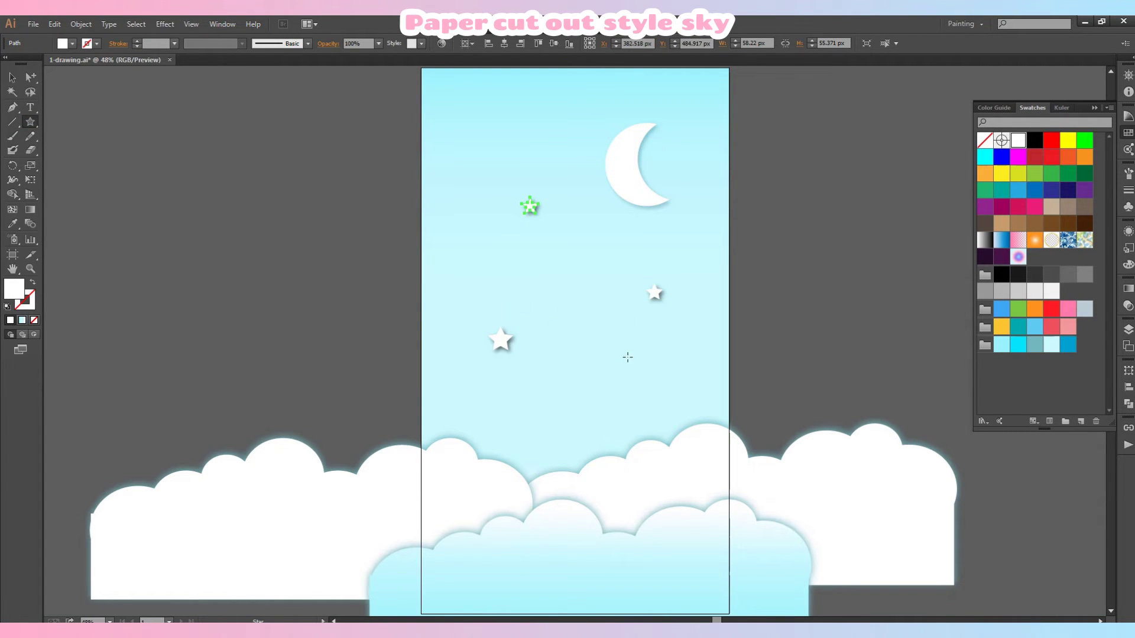
drag(650, 366, 659, 373)
click(165, 24)
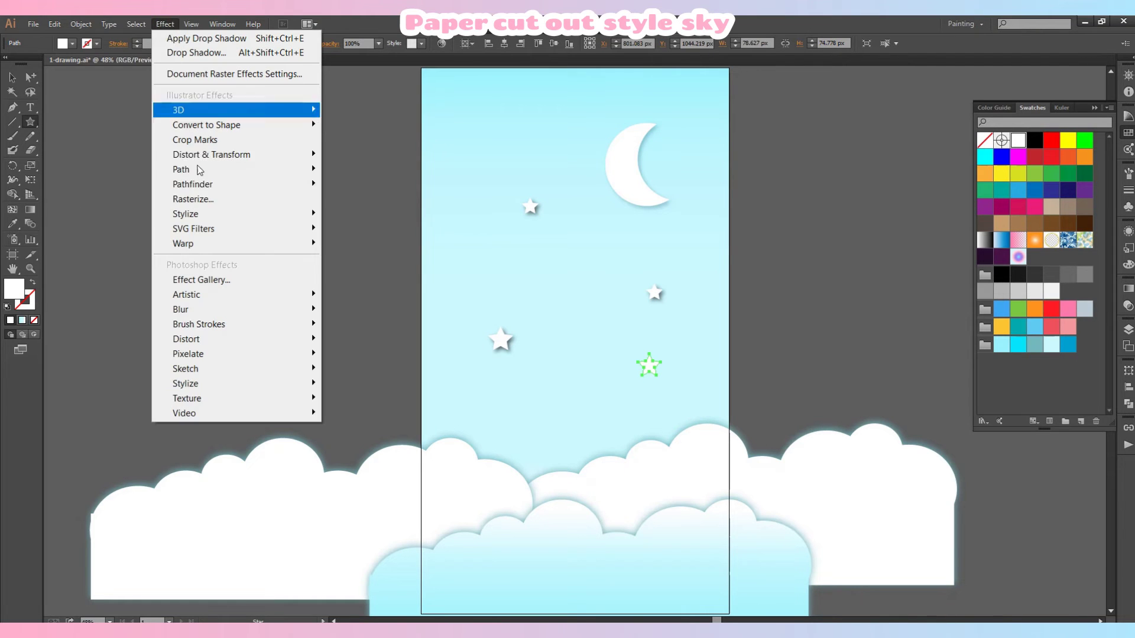
mouse_move(201, 214)
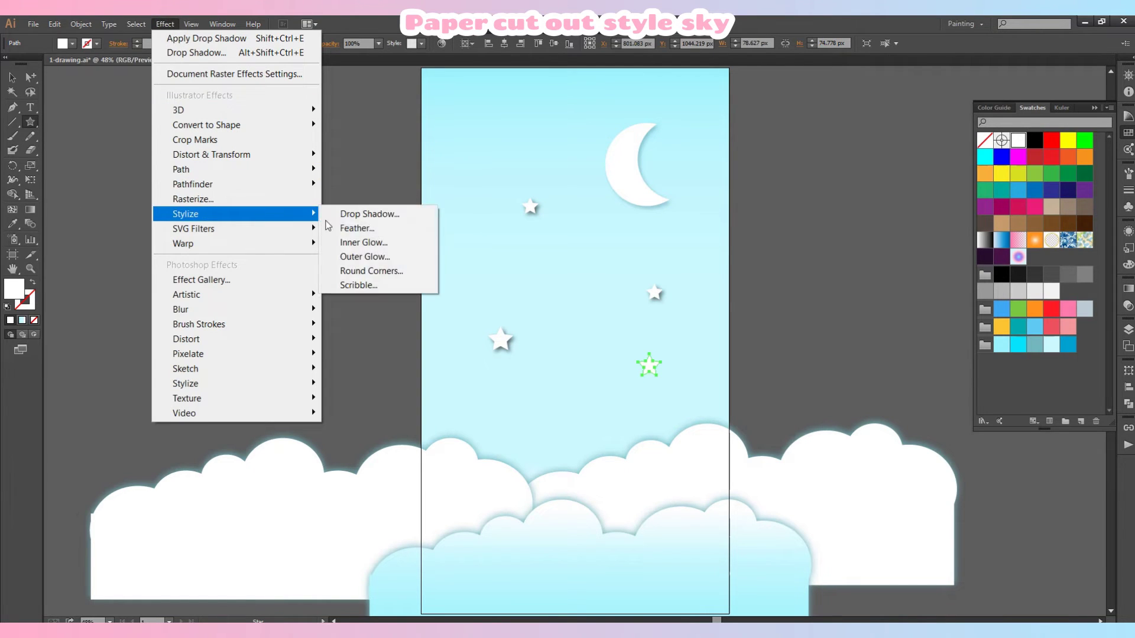
click(355, 214)
click(940, 235)
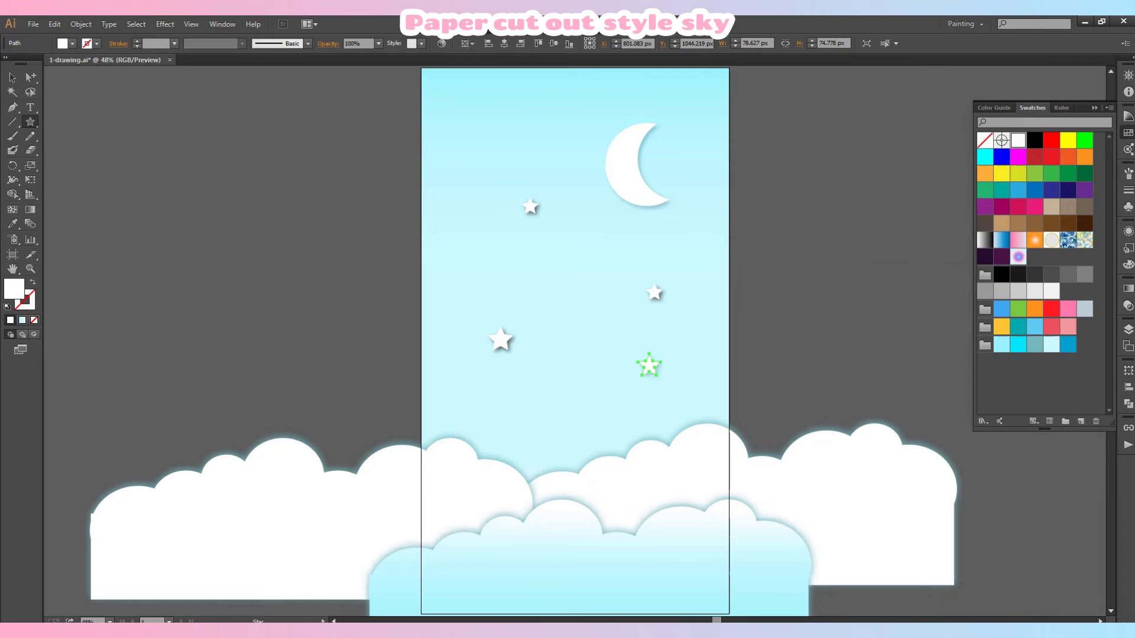
Step: Move the new star up beneath the moon and shrink it to about 69 px wide
click(30, 75)
click(780, 302)
drag(649, 366, 634, 304)
click(831, 275)
click(621, 297)
Step: Delete the three older stars with the darker shadows
click(12, 78)
click(768, 299)
click(654, 292)
key(Delete)
click(530, 207)
key(Delete)
click(500, 340)
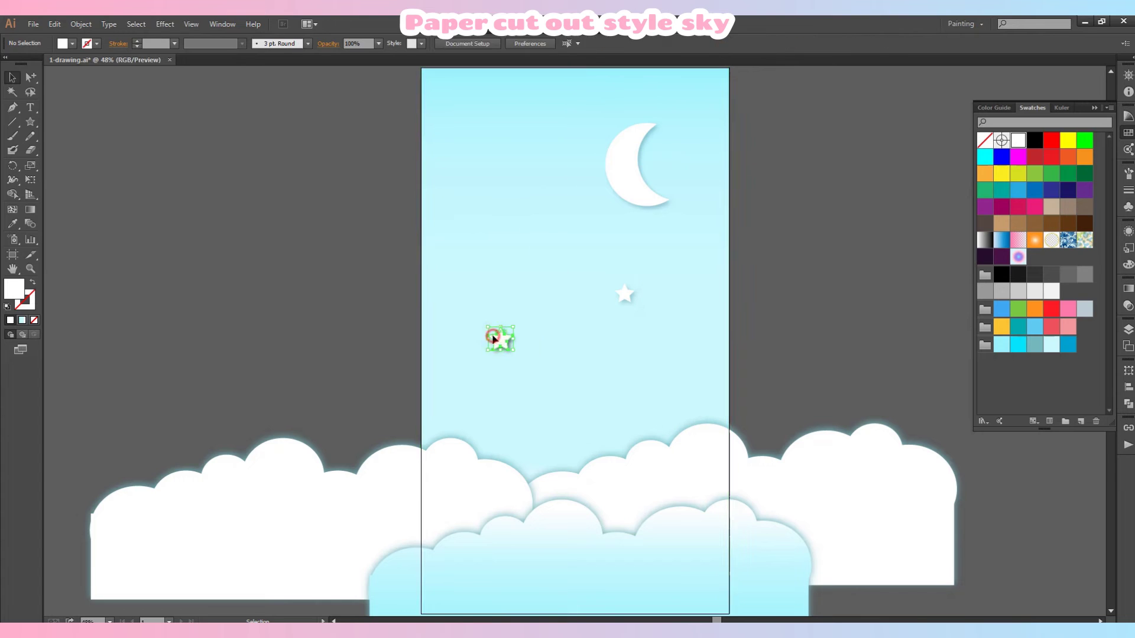
key(Delete)
Step: Draw a second, slightly tilted white star about 60 px wide in the left part of the sky
click(625, 296)
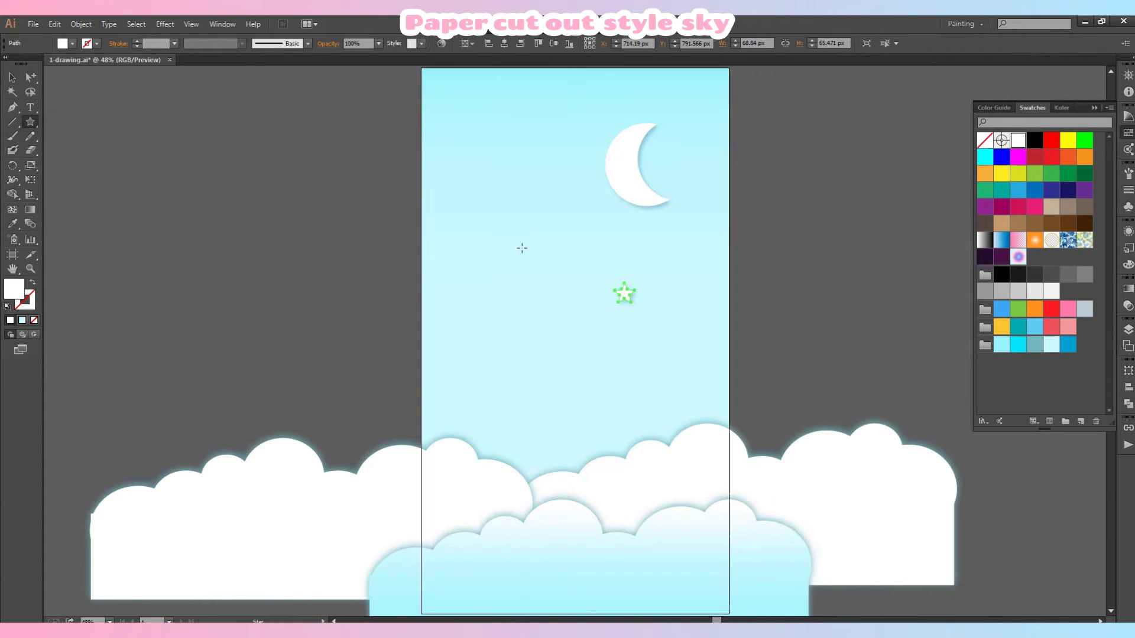
mouse_move(501, 240)
mouse_down()
mouse_move(510, 235)
mouse_move(520, 263)
mouse_up()
key(Delete)
click(13, 77)
click(512, 258)
Step: Apply a Multiply drop shadow to the left star with 70% opacity, 7 px offsets and 7 px blur
click(191, 24)
mouse_move(159, 25)
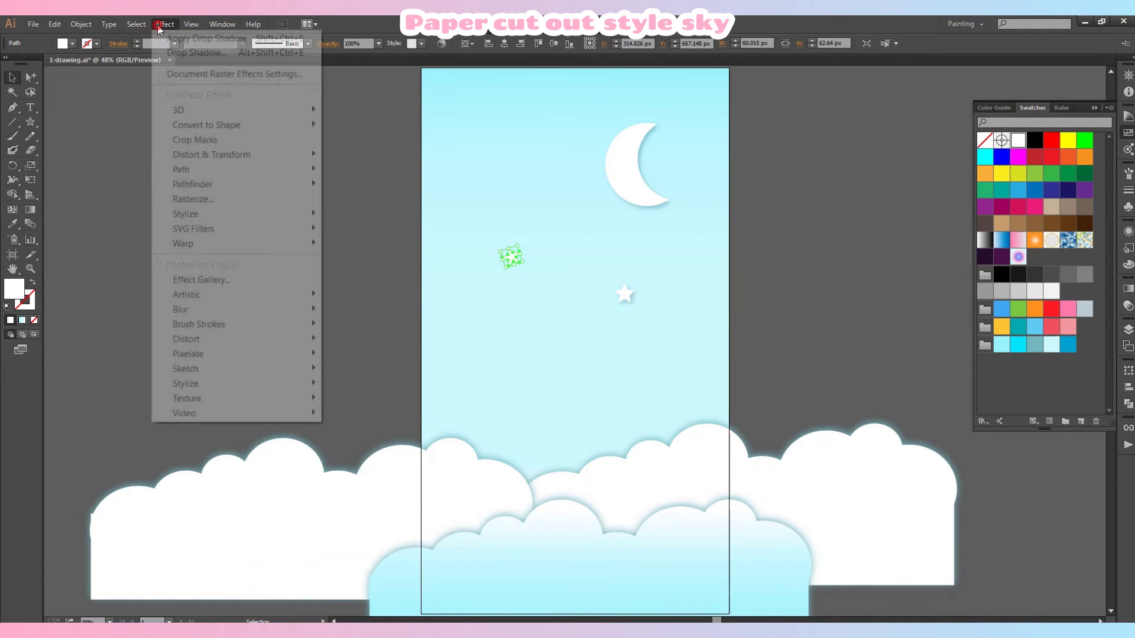
mouse_move(189, 214)
click(354, 214)
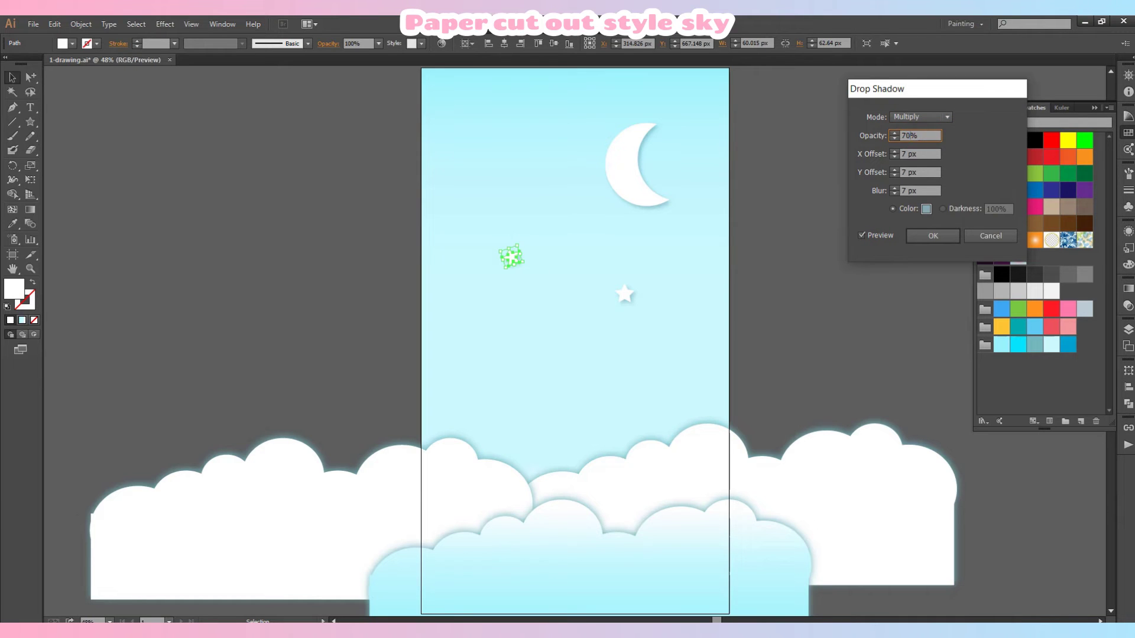
click(923, 236)
click(779, 250)
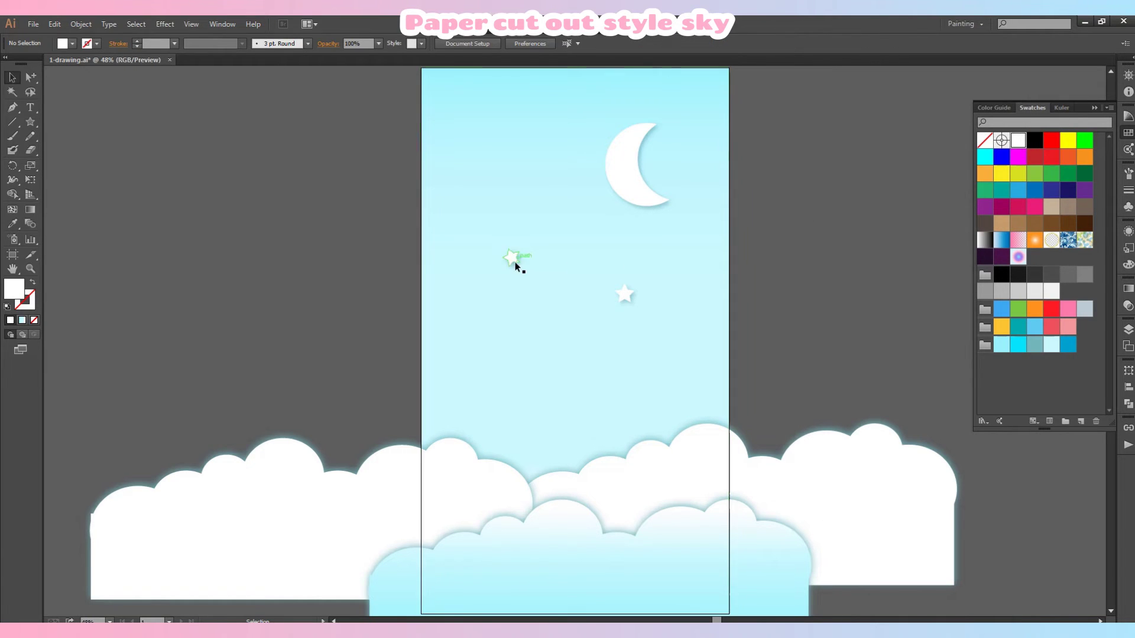
Step: Scatter four smaller copies of the left star across the sky between the moon and the clouds
drag(513, 260, 638, 380)
click(689, 306)
click(602, 224)
click(845, 334)
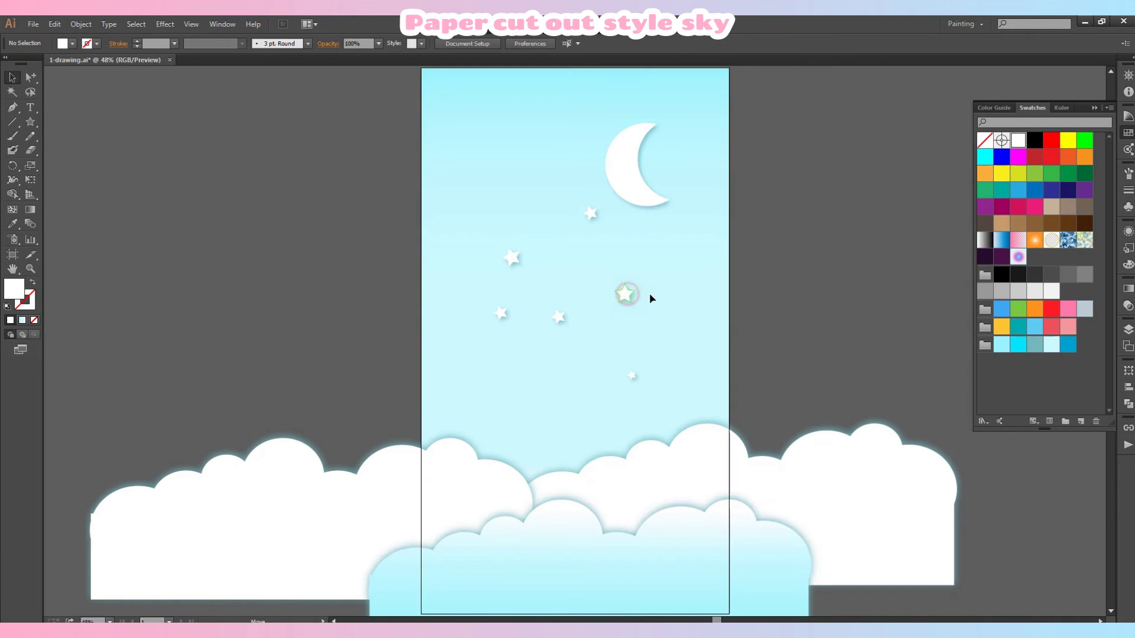
Step: Rearrange the stars, moving the large one beside the moon, and place a copy of the smallest star higher up
drag(625, 293, 565, 165)
drag(591, 214, 604, 231)
drag(633, 377, 633, 276)
click(861, 253)
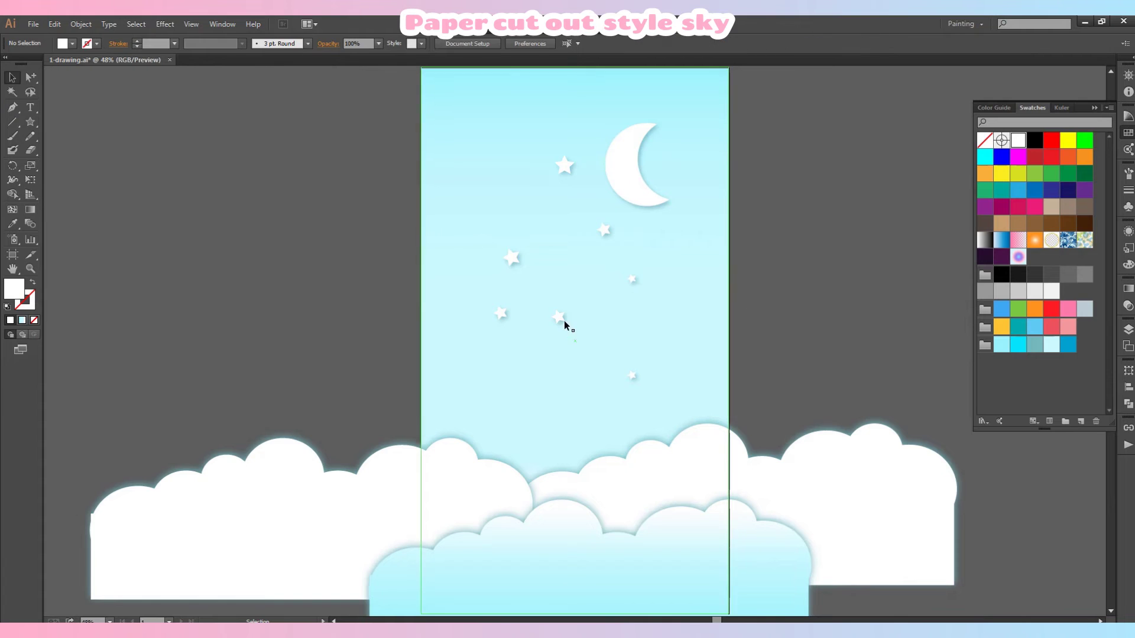
drag(564, 320, 577, 323)
click(860, 265)
Step: Draw a tiny white circle about 19 px across in the lower left of the sky
scroll(797, 302, down, 1)
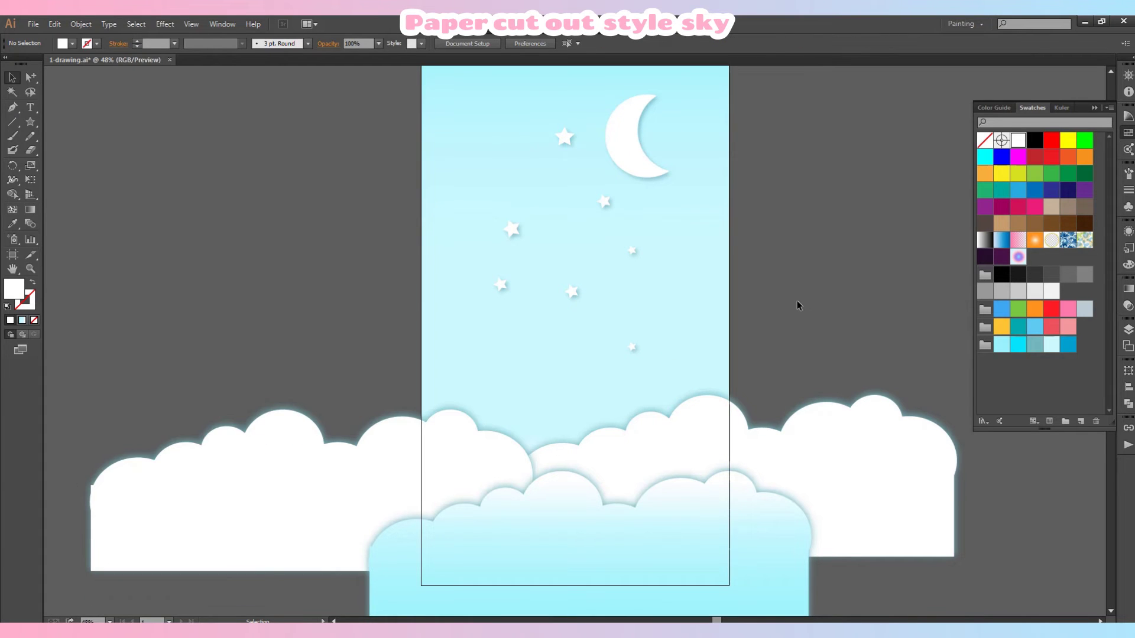
scroll(825, 265, up, 2)
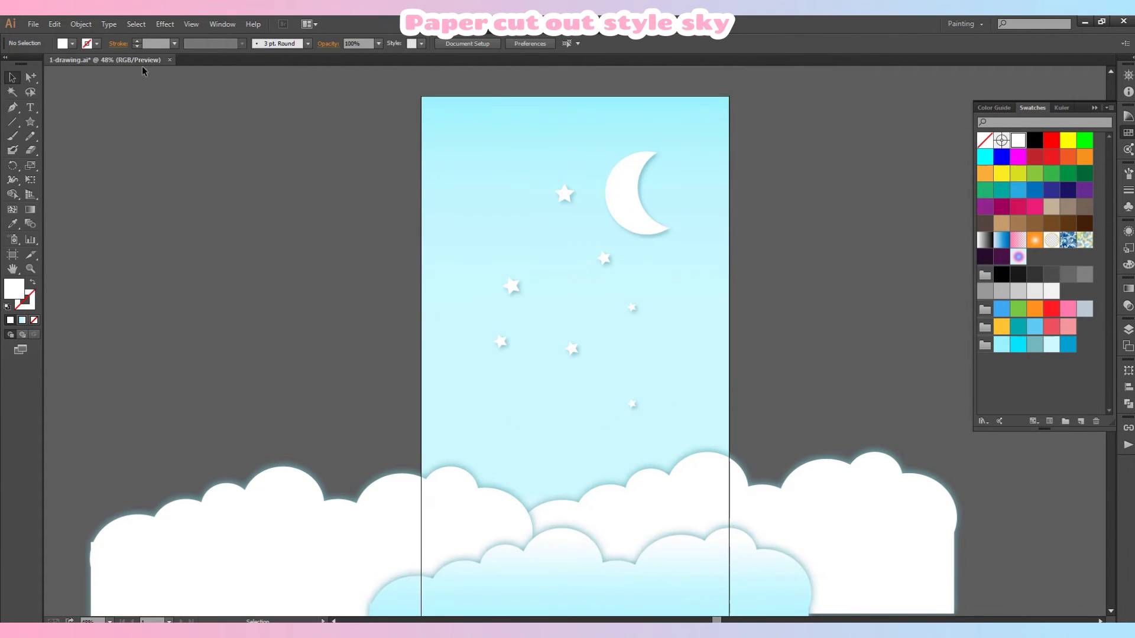
drag(30, 121, 72, 146)
drag(479, 400, 484, 405)
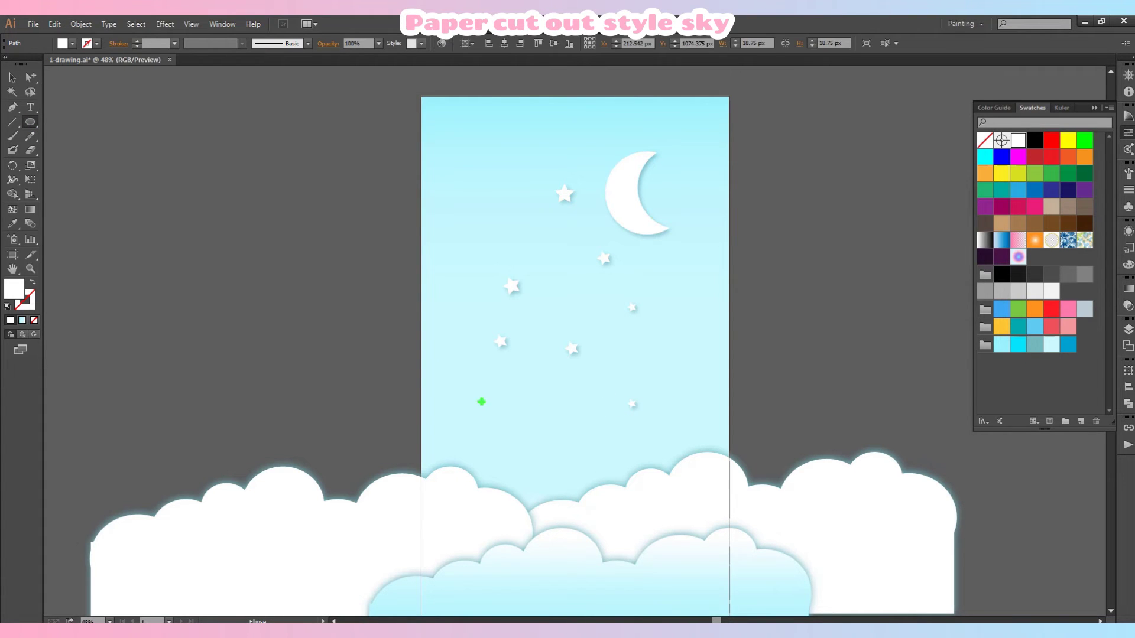
key(v)
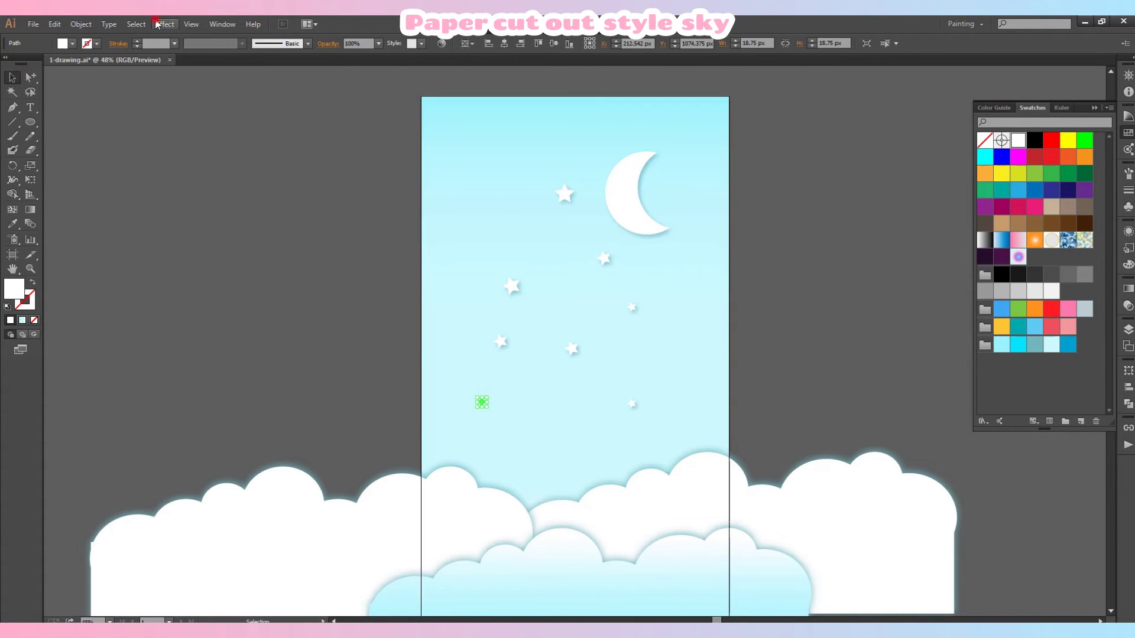
Step: Apply a Multiply drop shadow to the tiny circle with 70% opacity, 7 px offsets and 7 px blur
click(165, 24)
mouse_move(185, 213)
click(354, 215)
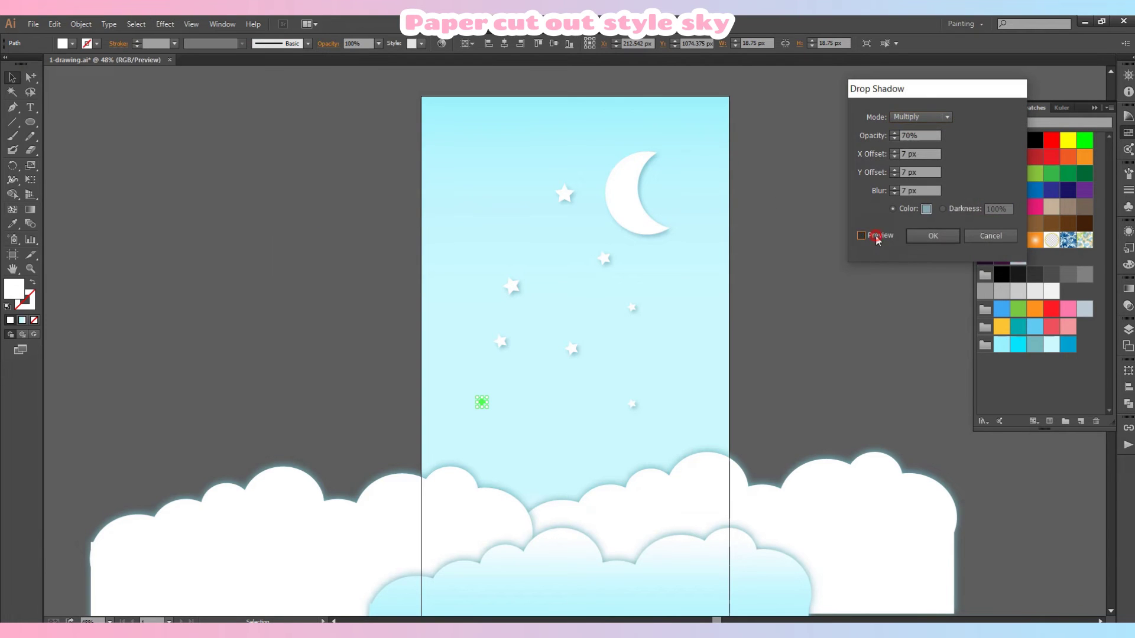
click(932, 239)
click(793, 357)
Step: Scatter five copies of the tiny circle among the stars and beside the moon, varying their sizes
drag(482, 402, 462, 243)
click(696, 282)
click(894, 317)
click(883, 171)
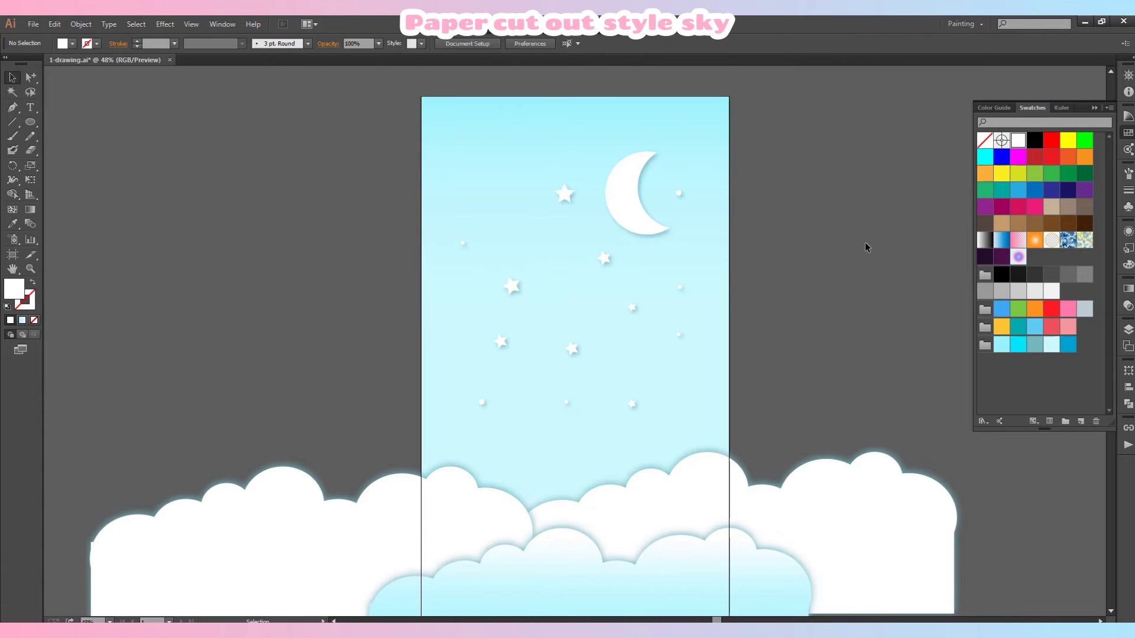
Step: Try shifting the left rear cloud's white layer slightly off its shadow layer
scroll(773, 539, down, 2)
scroll(773, 539, down, 2)
scroll(231, 320, up, 3)
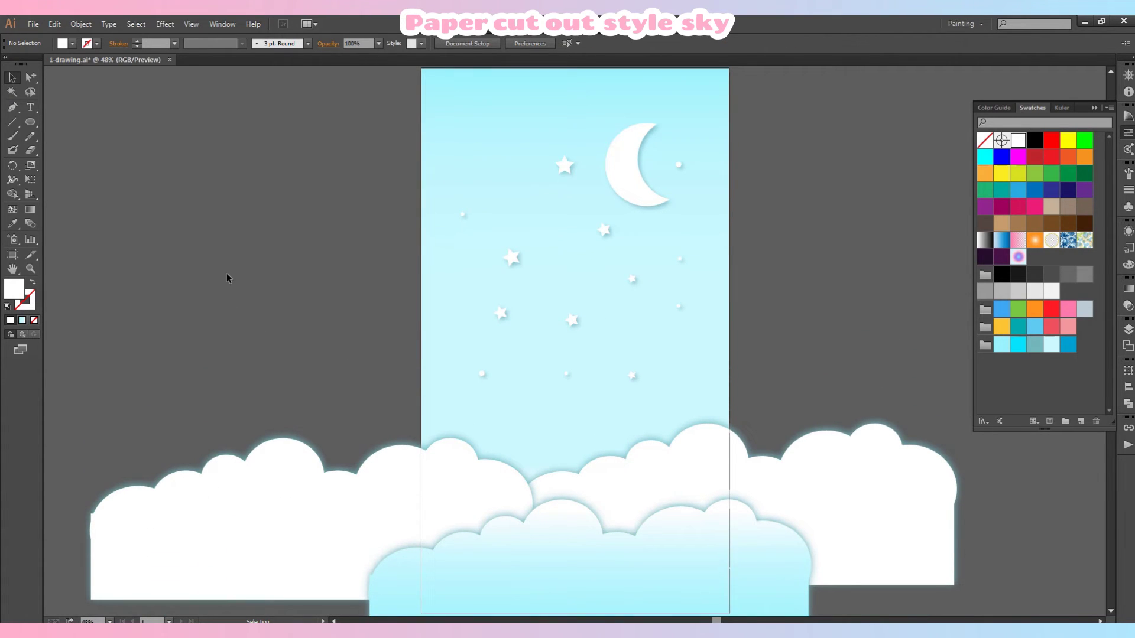
click(919, 502)
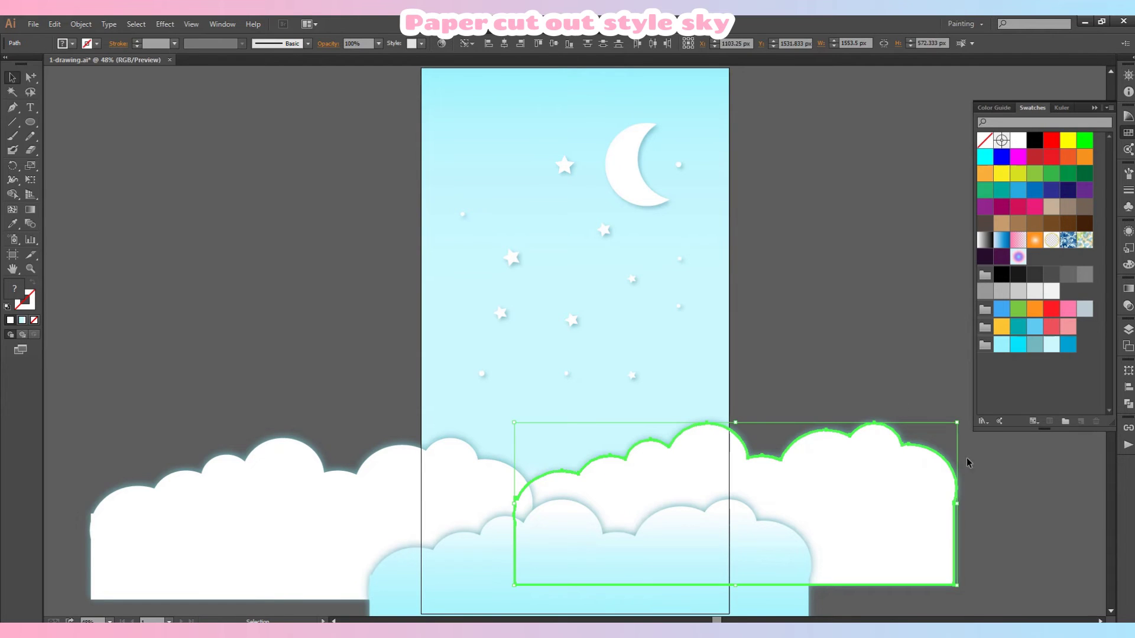
drag(955, 481, 909, 538)
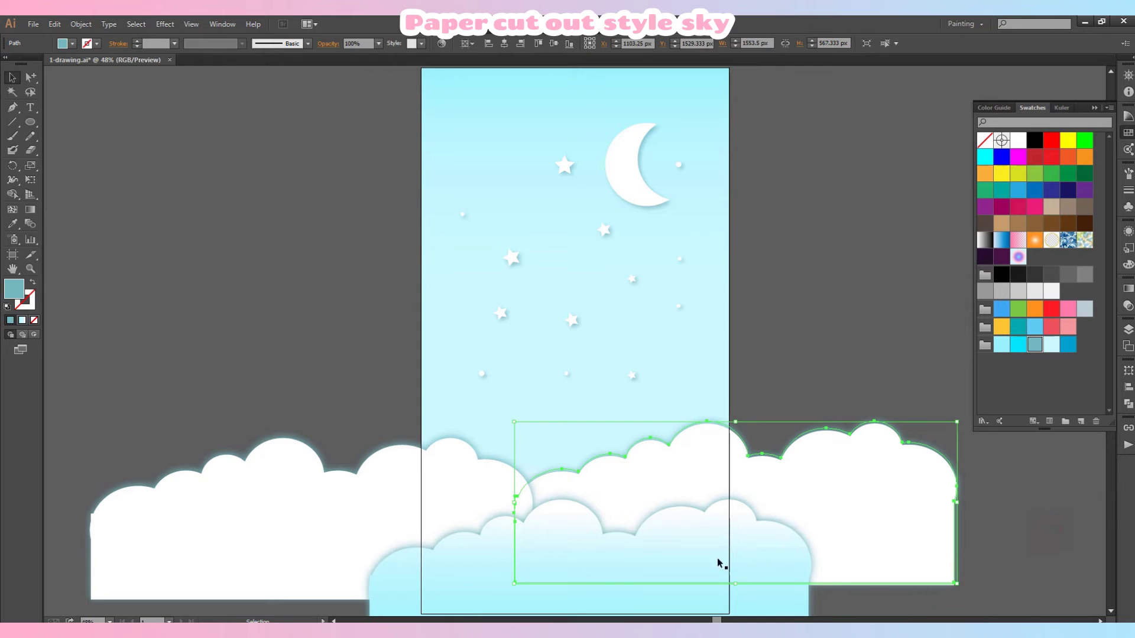
drag(336, 496, 335, 500)
click(284, 374)
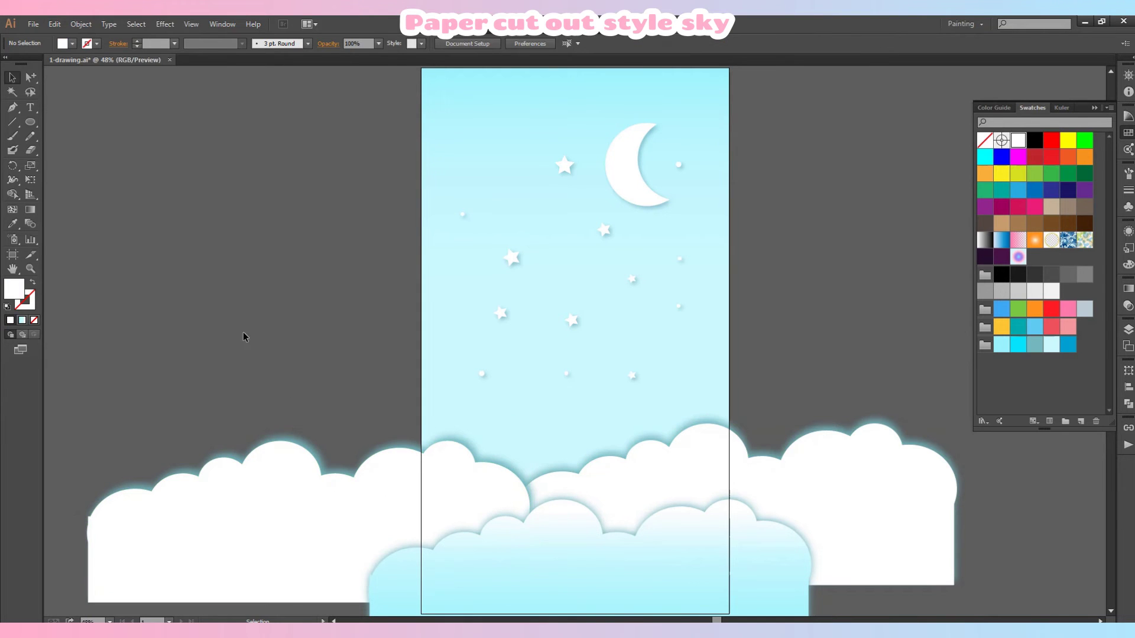
drag(254, 520, 257, 517)
Step: Nudge the white layer of the right rear cloud slightly upward
click(909, 509)
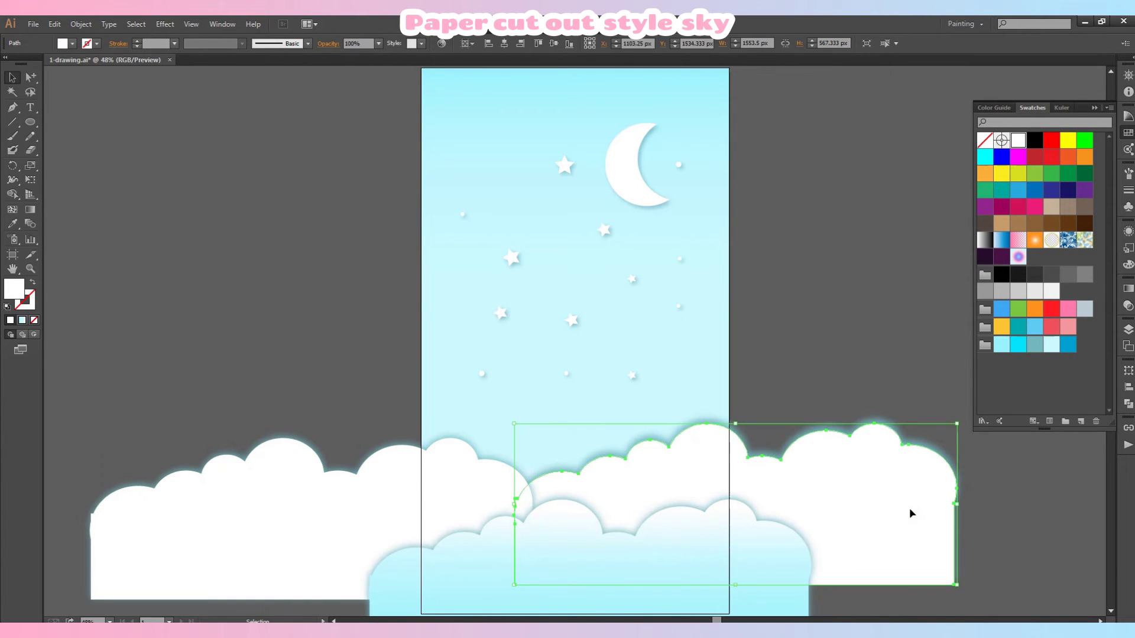
click(909, 319)
scroll(780, 167, up, 1)
scroll(739, 119, down, 1)
click(715, 84)
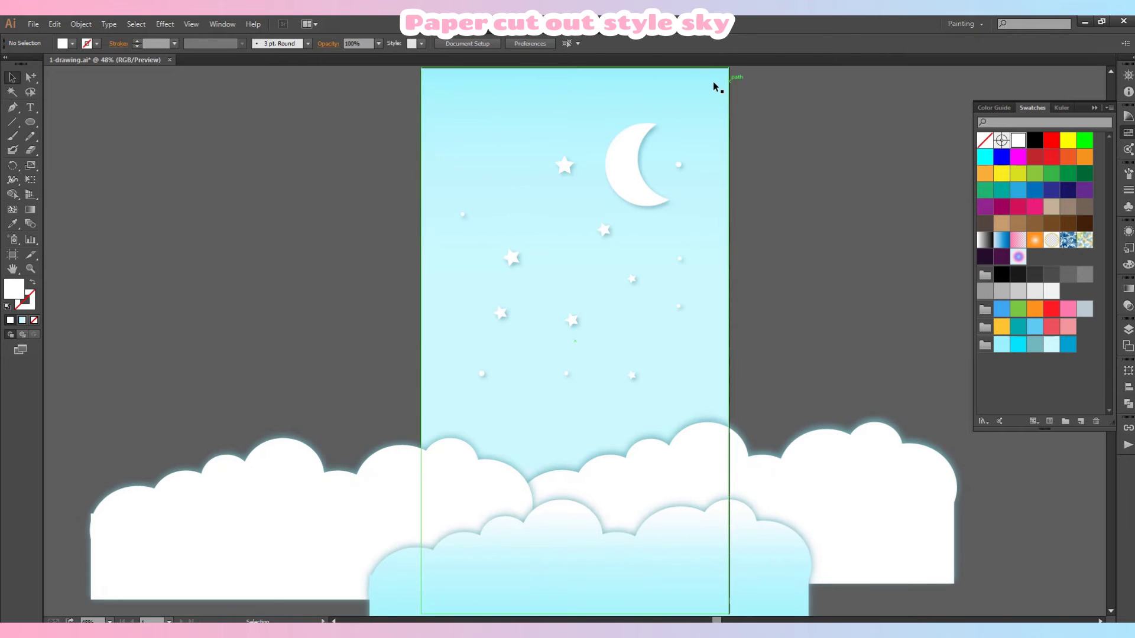
Step: Try moving the first midpoint of the sky background's gradient to a location of 87%, and undo it
click(1128, 289)
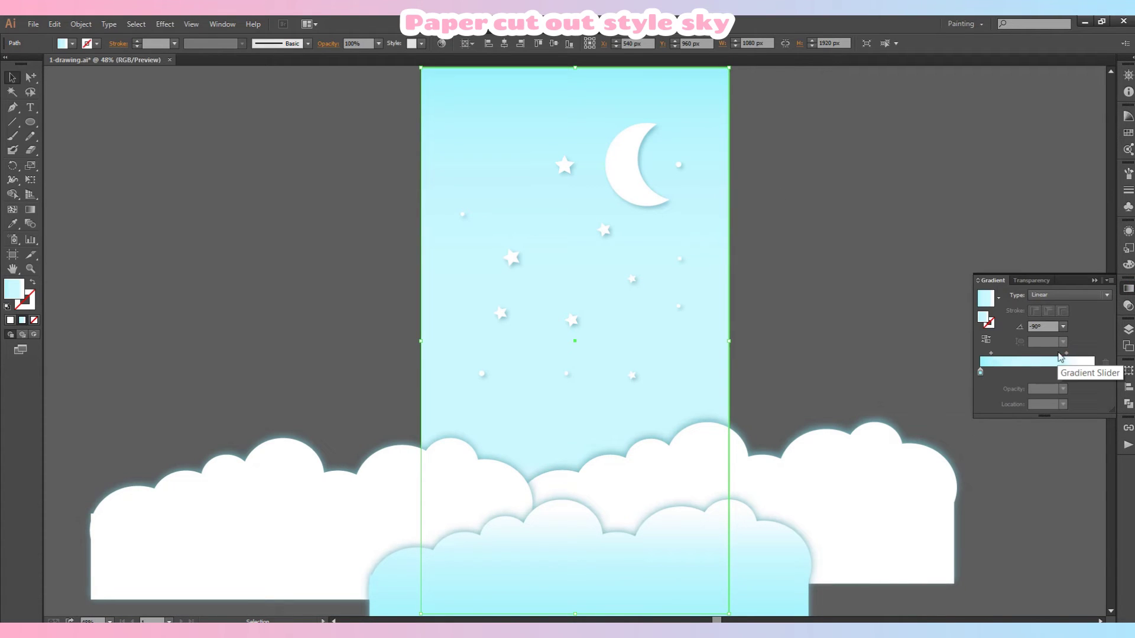
click(1064, 360)
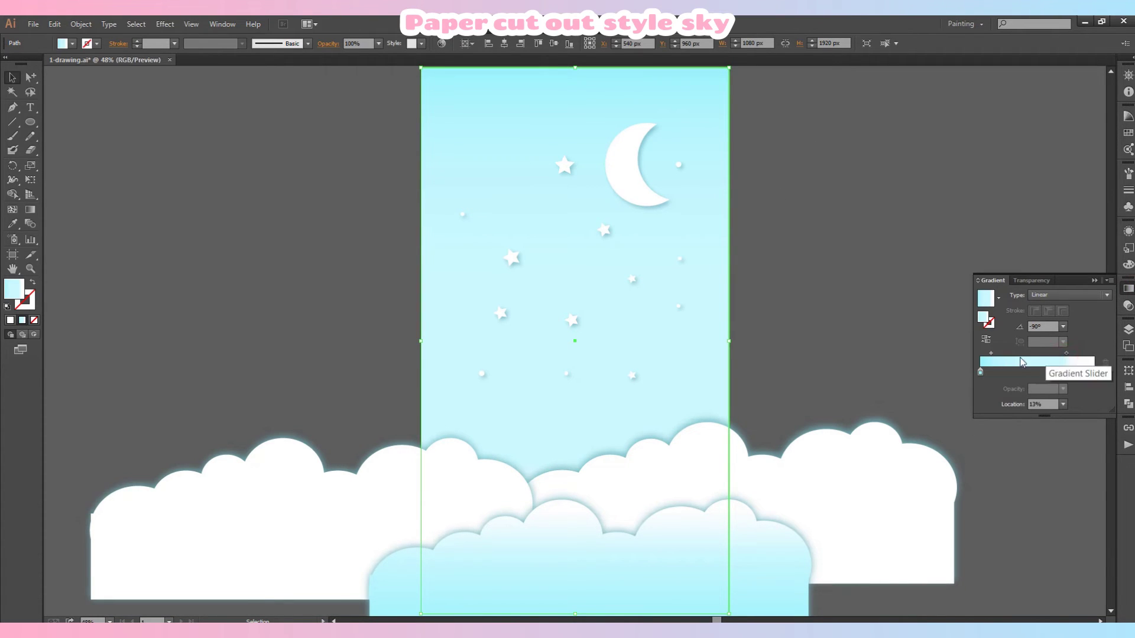
click(990, 354)
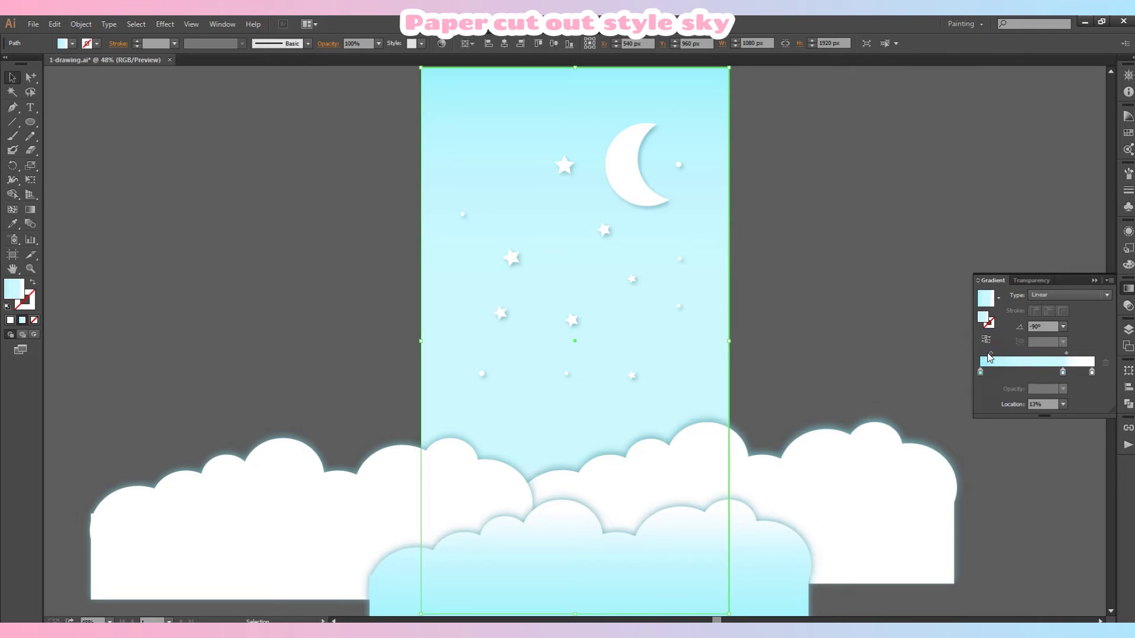
drag(990, 355, 1054, 355)
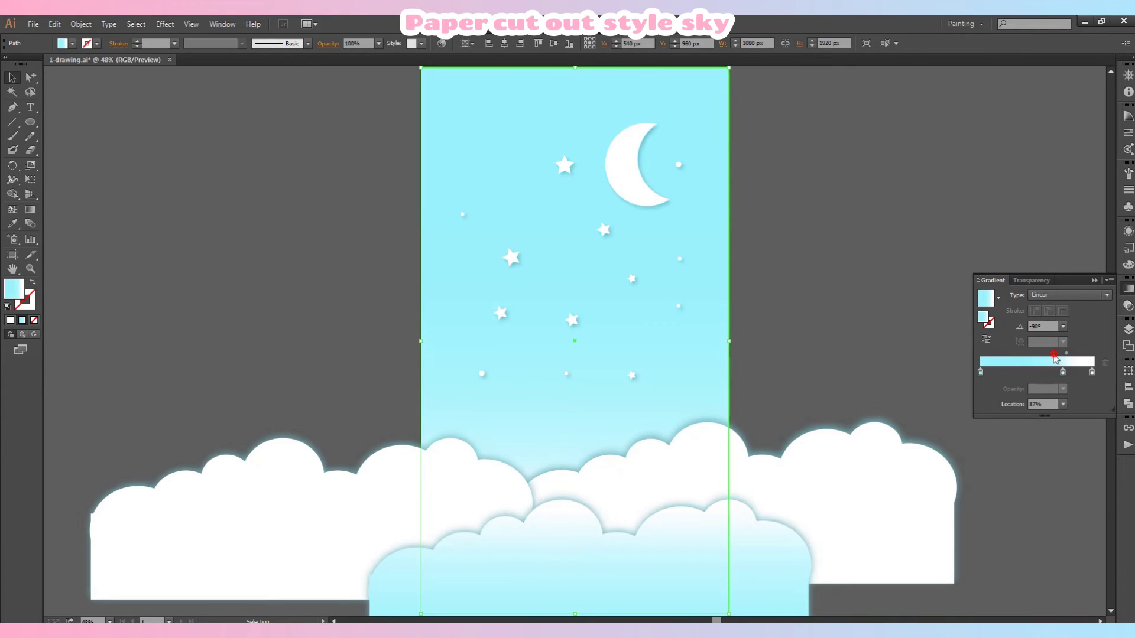
key(ctrl+z)
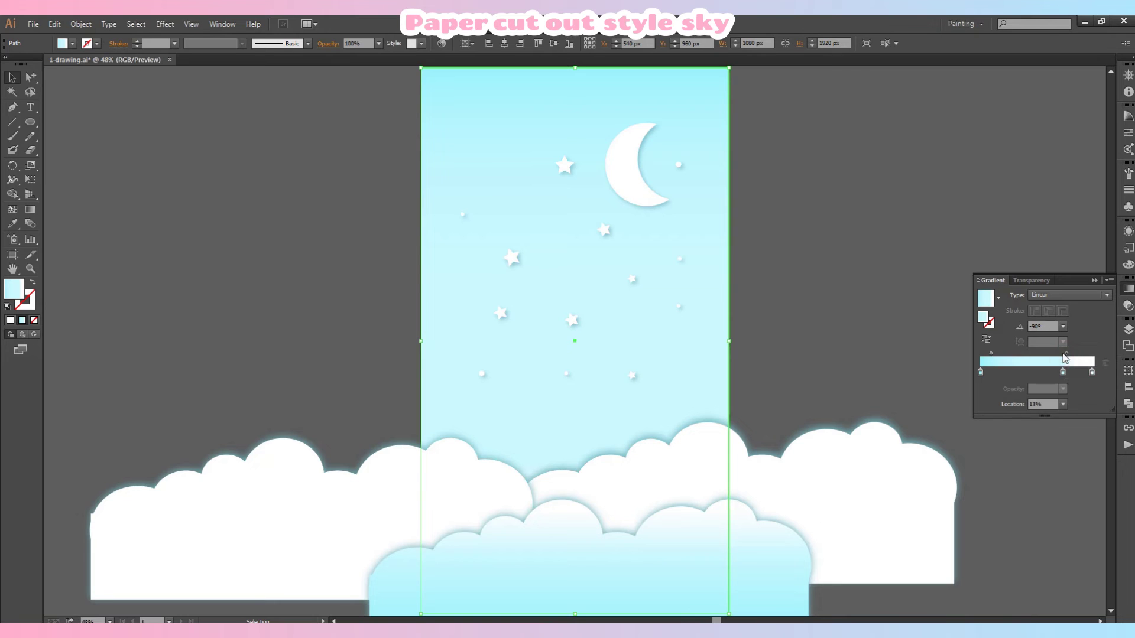
Step: Shift the middle colour stop of the sky background's gradient to a location of 65.31%
drag(1062, 376, 1054, 376)
click(873, 223)
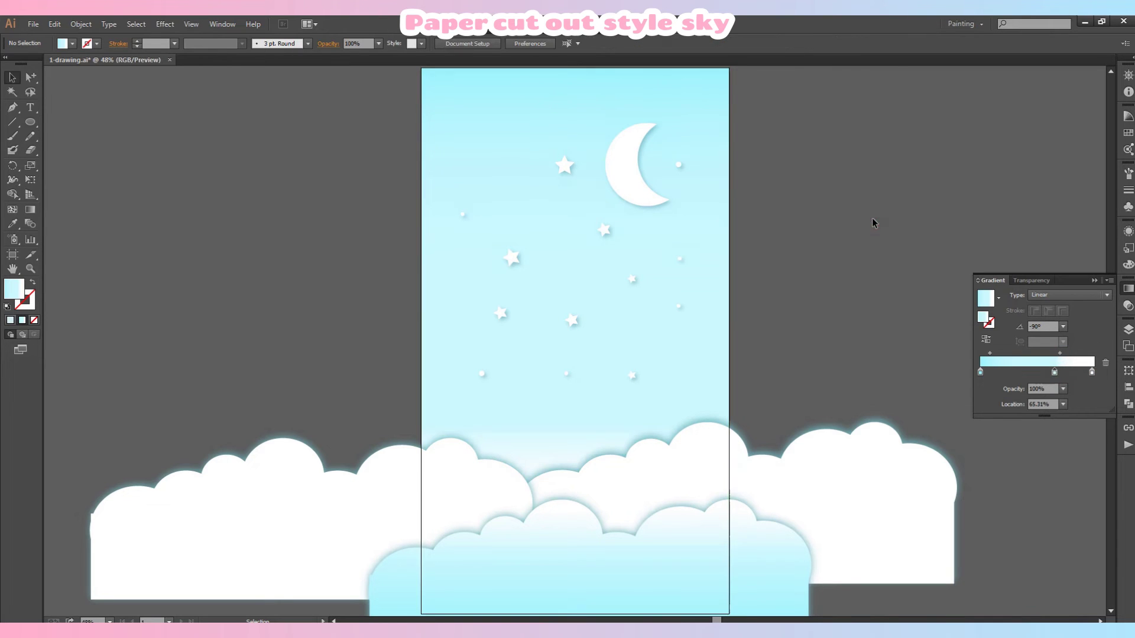
Step: Nudge the crescent moon slightly up and to the left
scroll(862, 268, down, 2)
scroll(863, 268, up, 8)
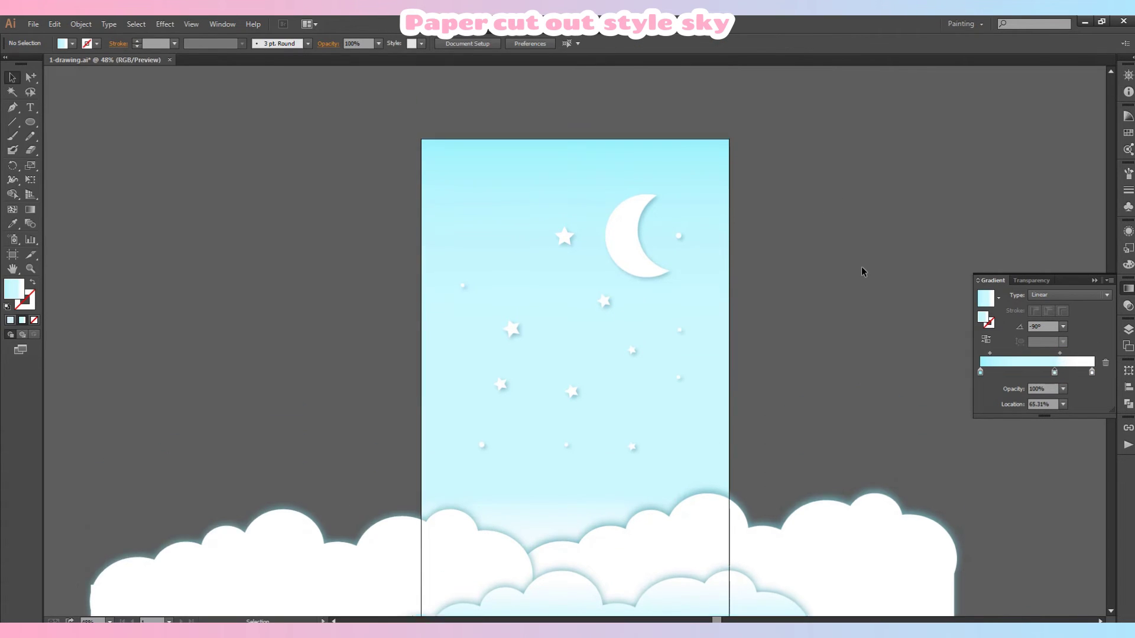
drag(622, 252, 616, 249)
click(811, 193)
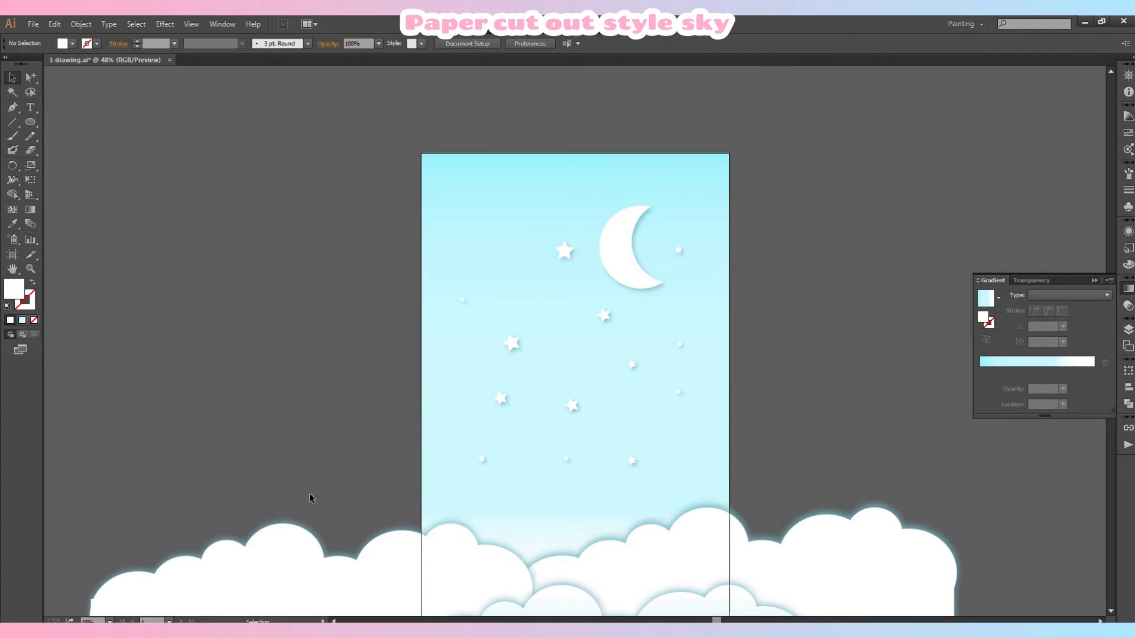
Step: Place a copy of the left rear cloud, including its shadow layer, across the upper edge of the artboard
scroll(310, 493, down, 1)
click(286, 536)
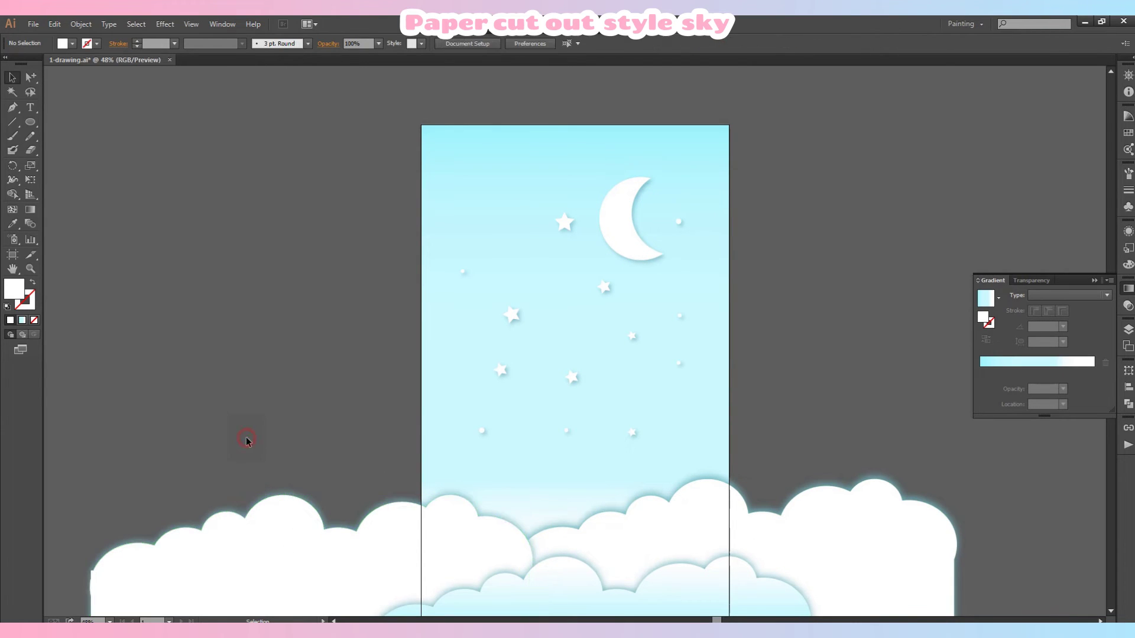
drag(246, 438, 692, 180)
scroll(795, 218, up, 3)
Step: Rotate the copied cloud by 180 degrees so its puffs point downward
right_click(784, 224)
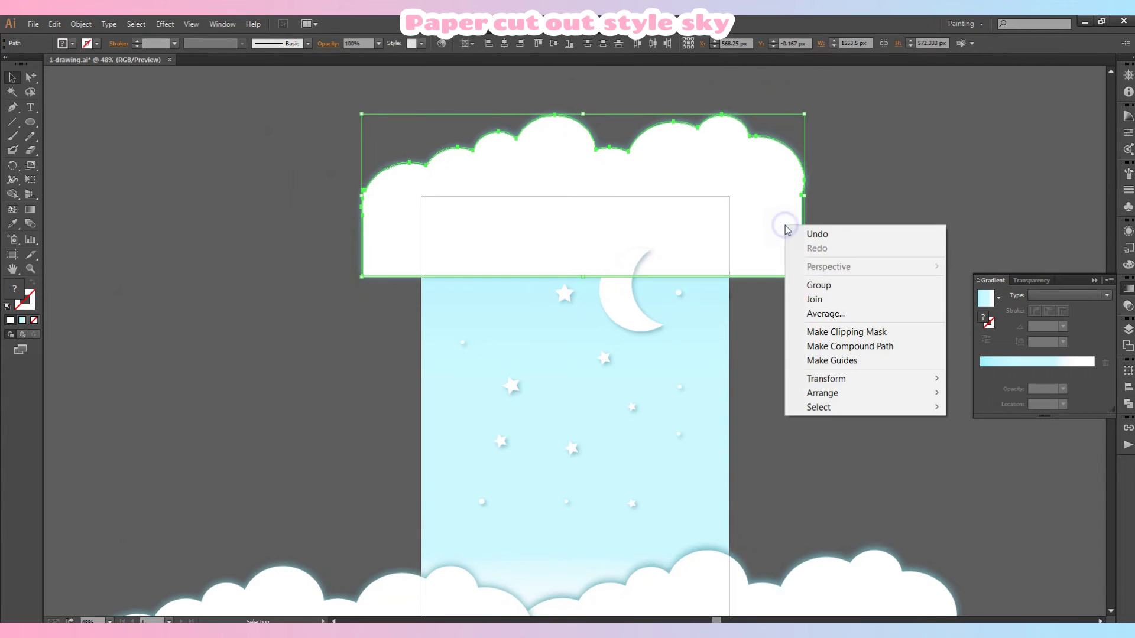
mouse_move(847, 379)
click(672, 413)
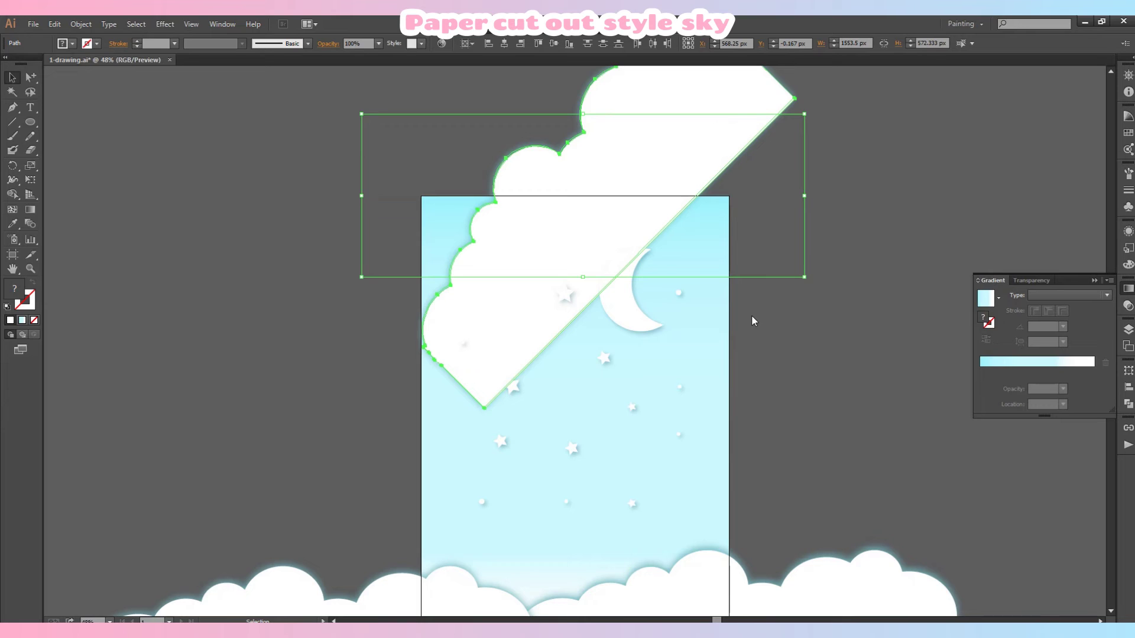
text(180)
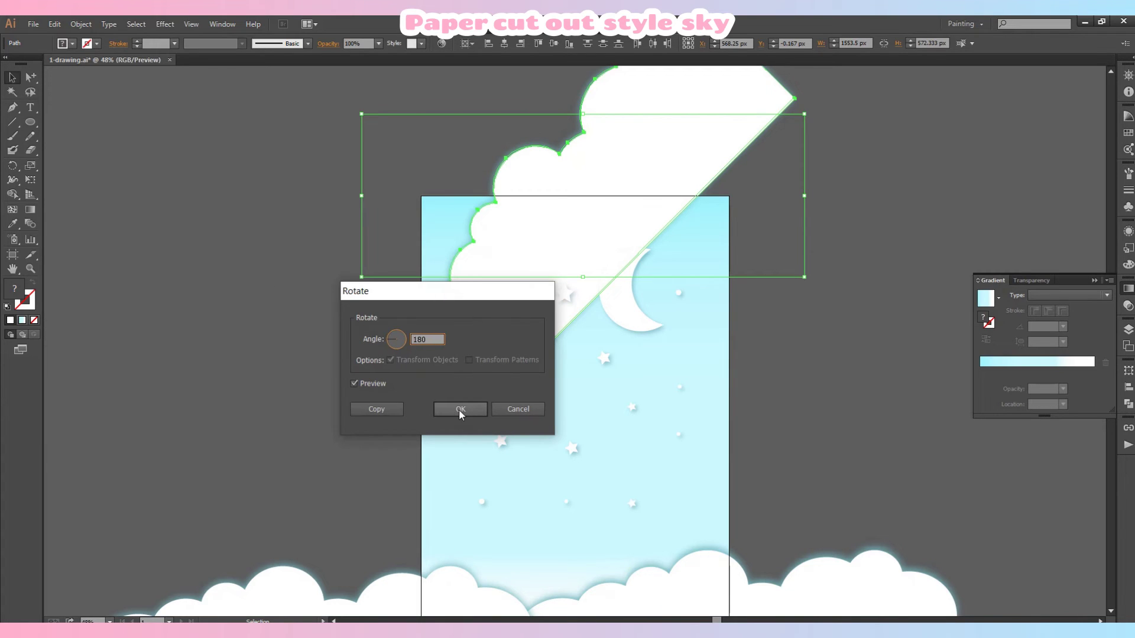
click(459, 409)
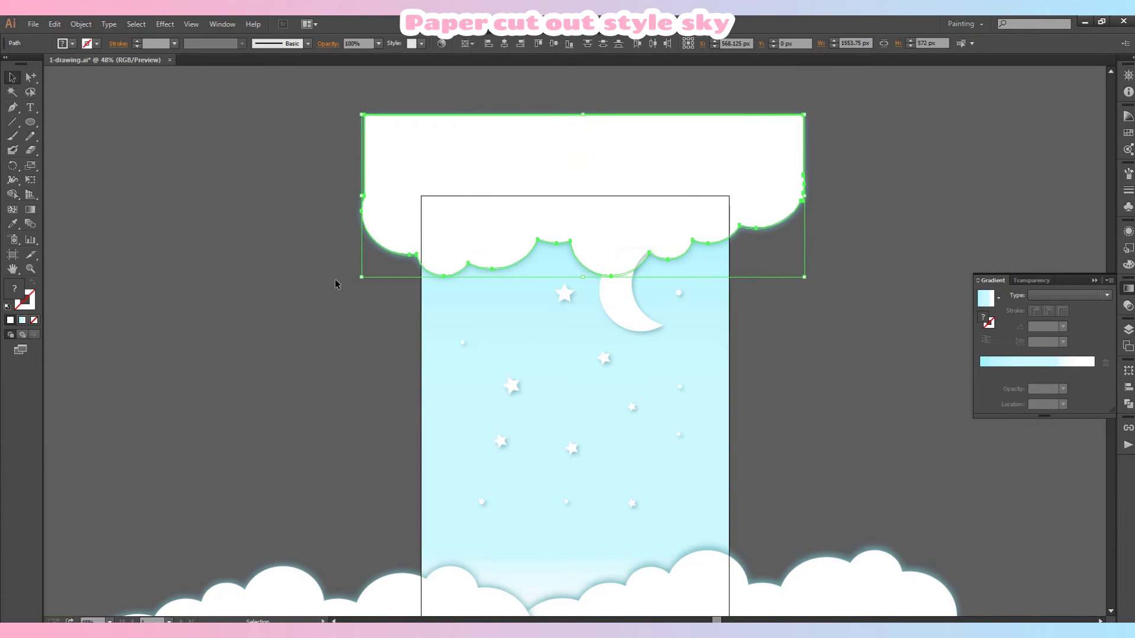
click(262, 219)
Step: Send the sky background and the flipped cloud together to the back, behind the moon and stars
drag(456, 290, 459, 291)
right_click(459, 291)
mouse_move(501, 458)
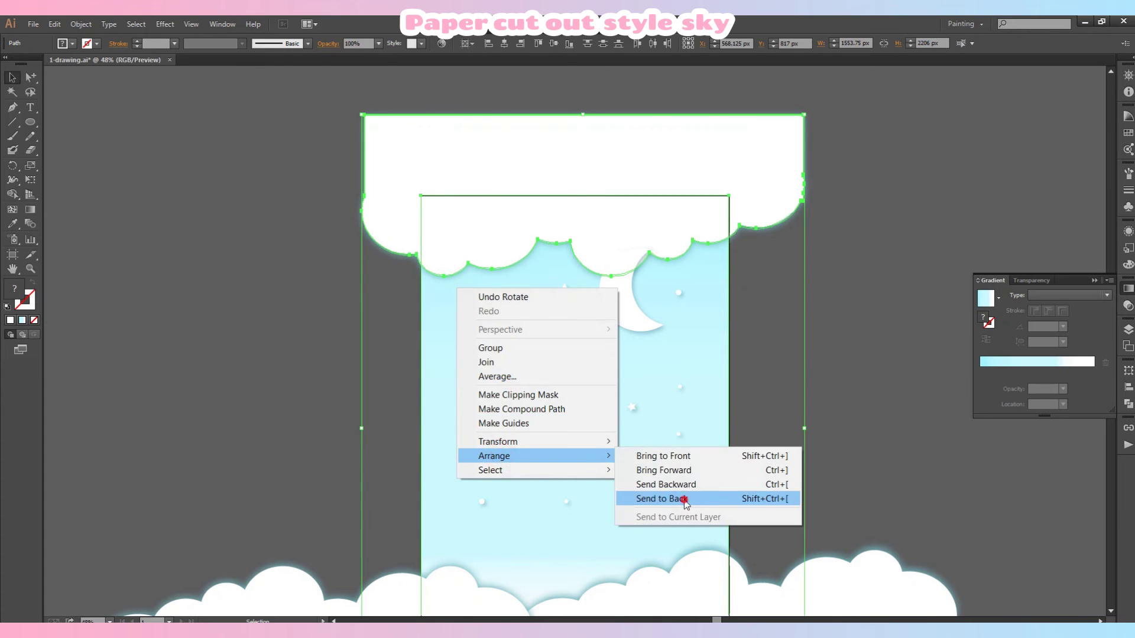
click(687, 495)
click(859, 250)
Step: Move the flipped cloud up and left over the artboard's upper edge, and nudge the moon slightly down
drag(800, 190, 770, 173)
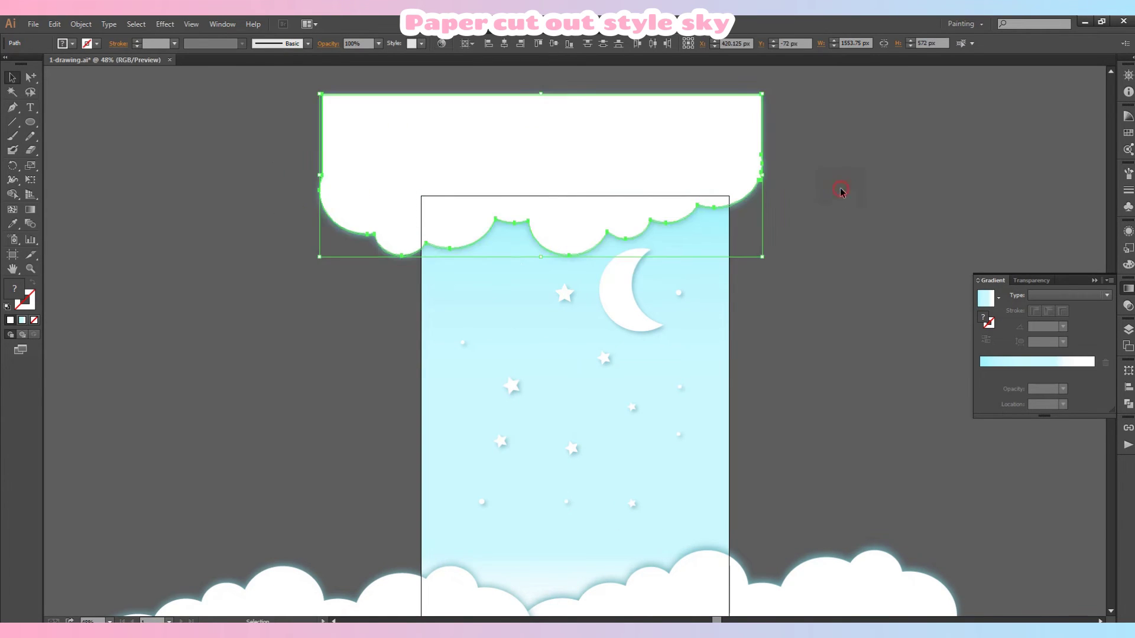
click(866, 203)
scroll(868, 204, down, 3)
drag(631, 242, 631, 249)
click(871, 213)
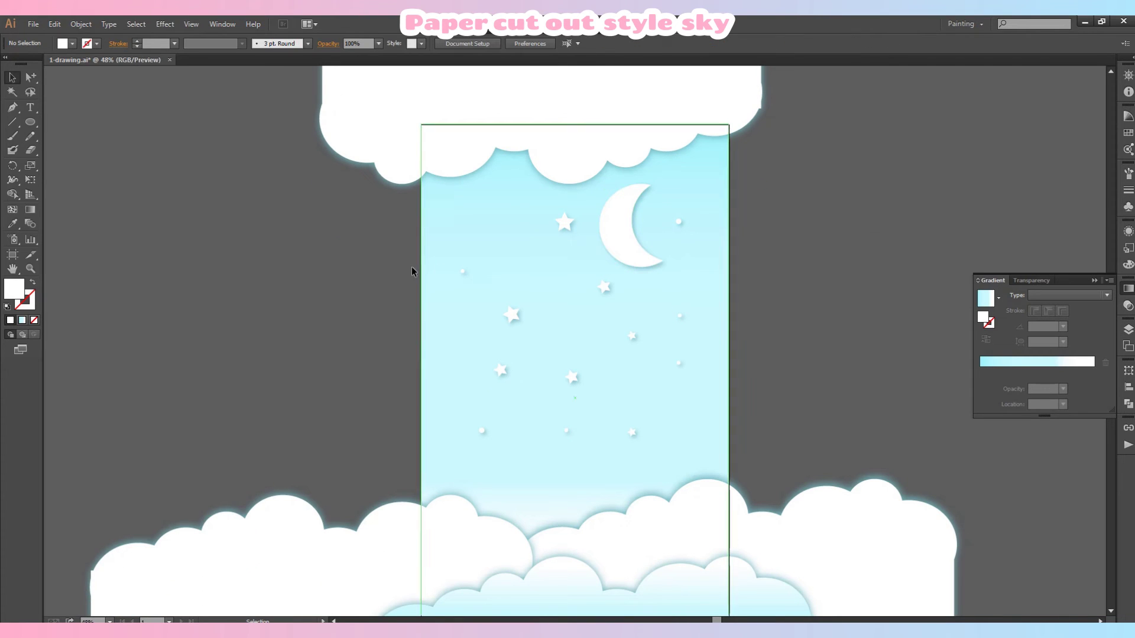
Step: Duplicate the flipped cloud to the right so the copy overlaps the artboard's upper right corner, slightly lower than the original
scroll(222, 274, down, 1)
scroll(222, 274, up, 1)
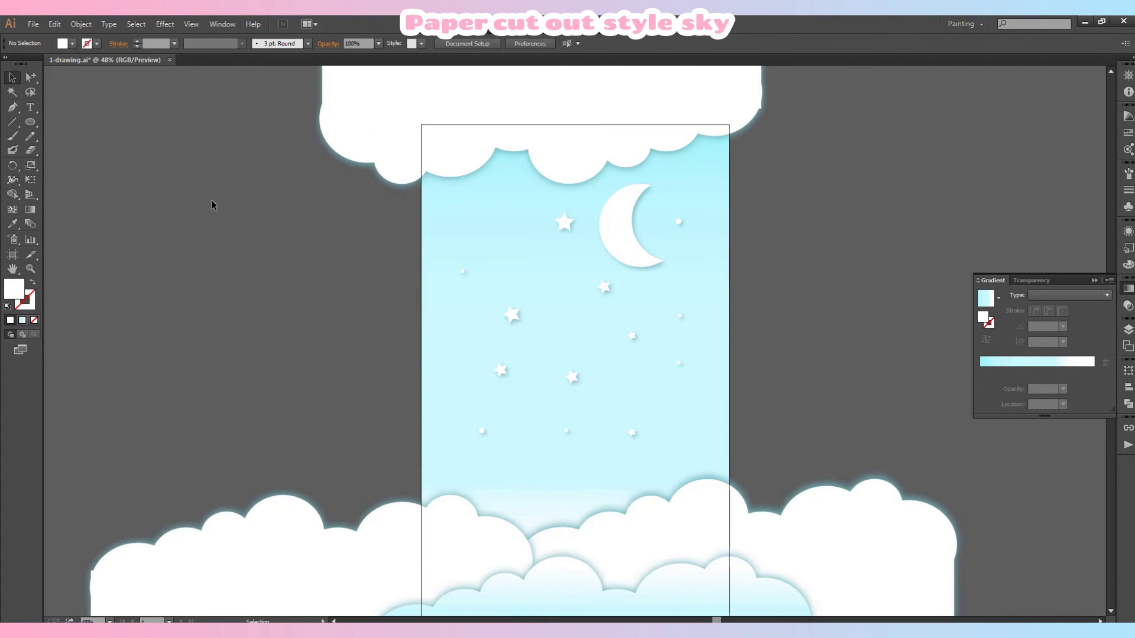
click(362, 158)
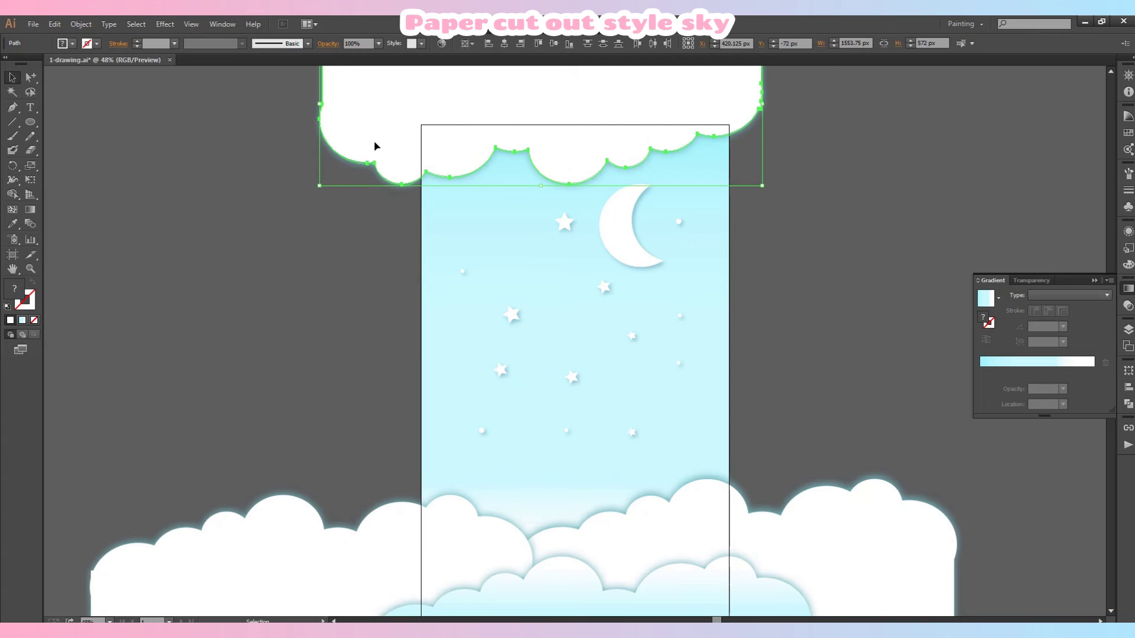
drag(374, 143, 702, 161)
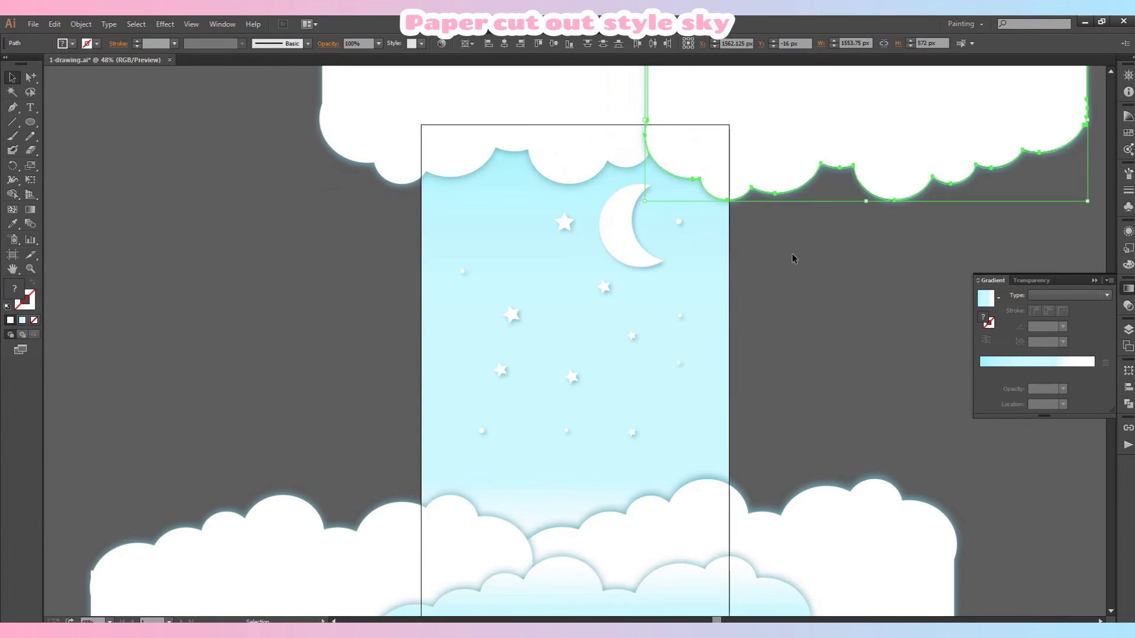
click(792, 260)
Step: Rotate the upper left cloud slightly counterclockwise and shift it a little lower
scroll(786, 269, up, 1)
drag(277, 150, 380, 211)
scroll(553, 225, up, 2)
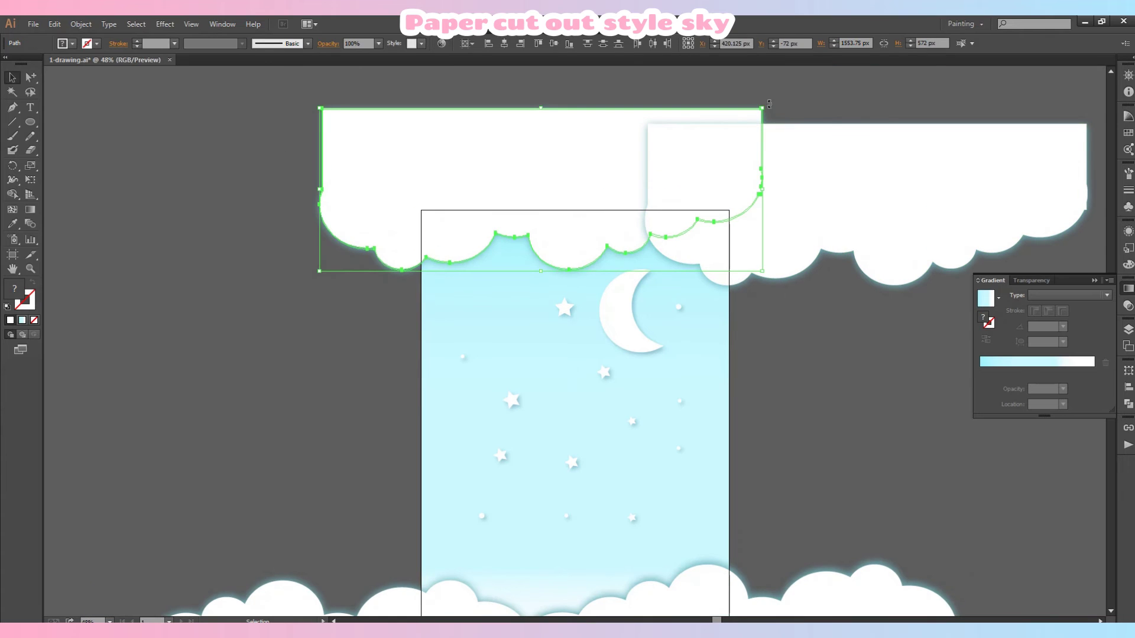
drag(767, 104, 400, 274)
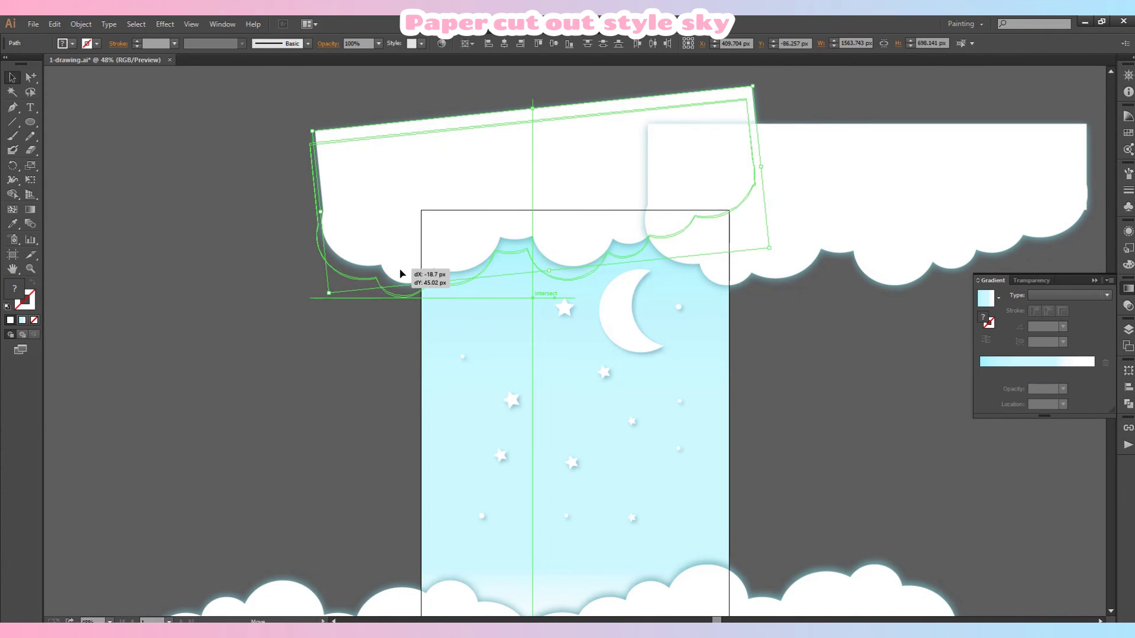
click(867, 417)
Step: Move the upper right cloud slightly left and up to increase its overlap with the upper left cloud
scroll(857, 414, down, 3)
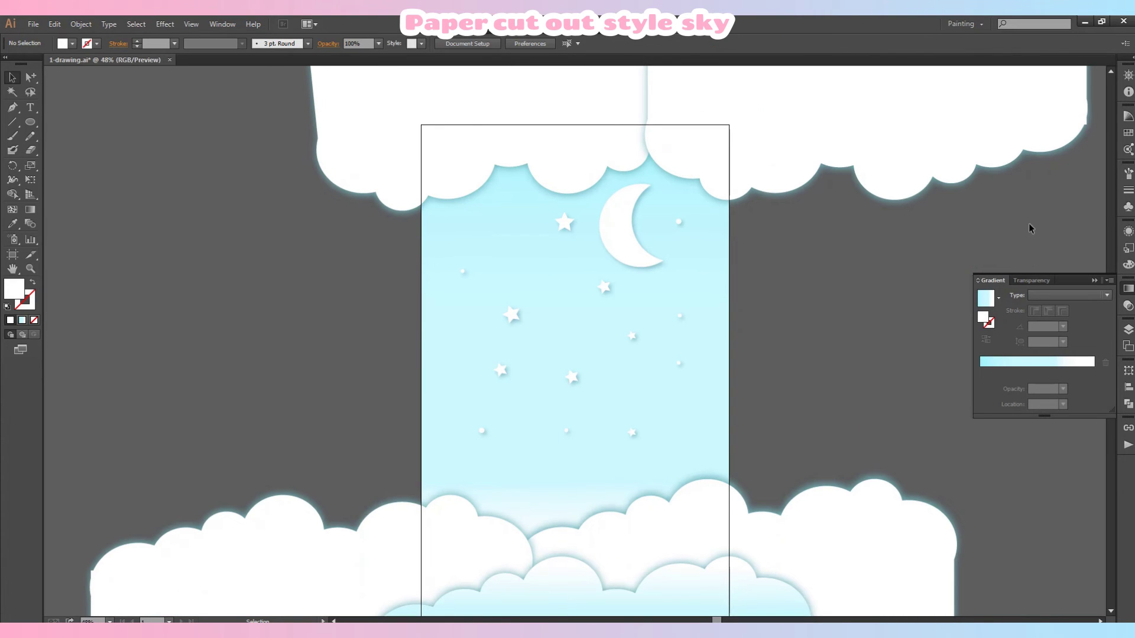
drag(951, 148, 922, 135)
click(800, 299)
Step: Draw a thin white vertical rectangle, about 6 by 660 px, hanging below the upper left cloud, and shift it slightly left
scroll(800, 299, down, 2)
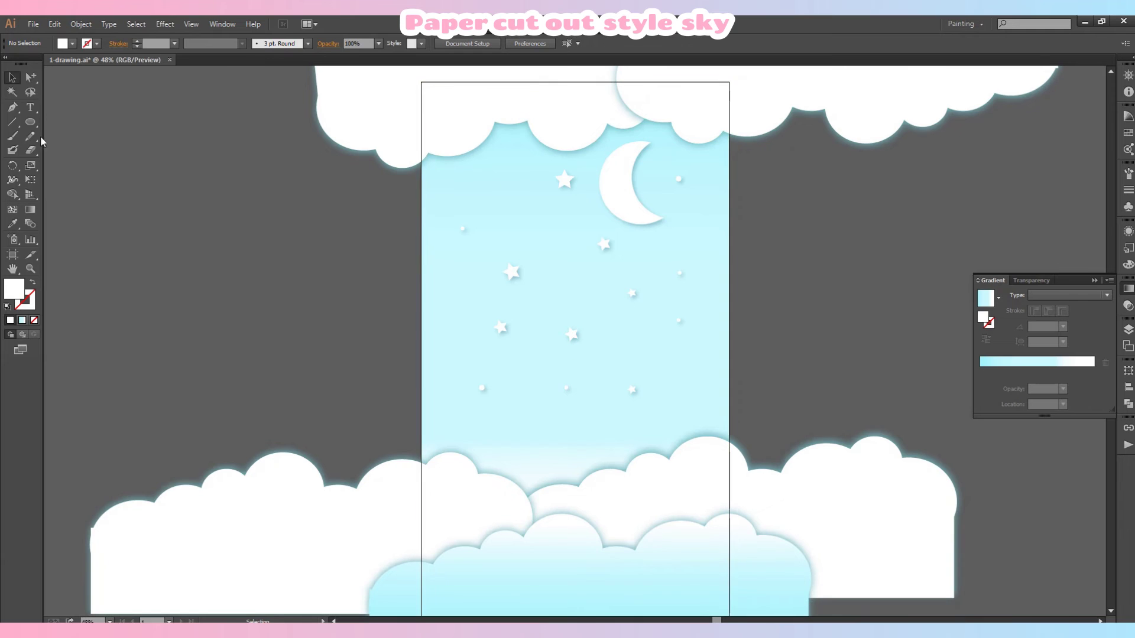
key(backslash)
drag(30, 122, 72, 132)
drag(454, 151, 456, 338)
key(v)
click(740, 197)
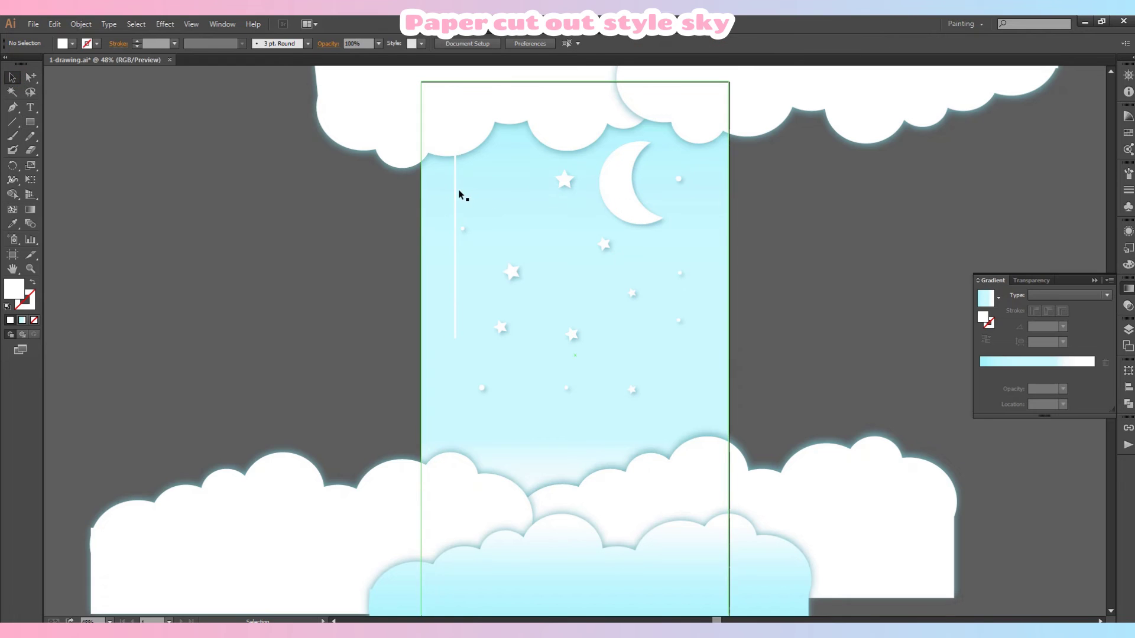
drag(456, 193, 450, 188)
click(689, 371)
Step: Apply a Multiply drop shadow to the thin strip with 70% opacity, 7 px offsets and 7 px blur
click(449, 176)
click(165, 23)
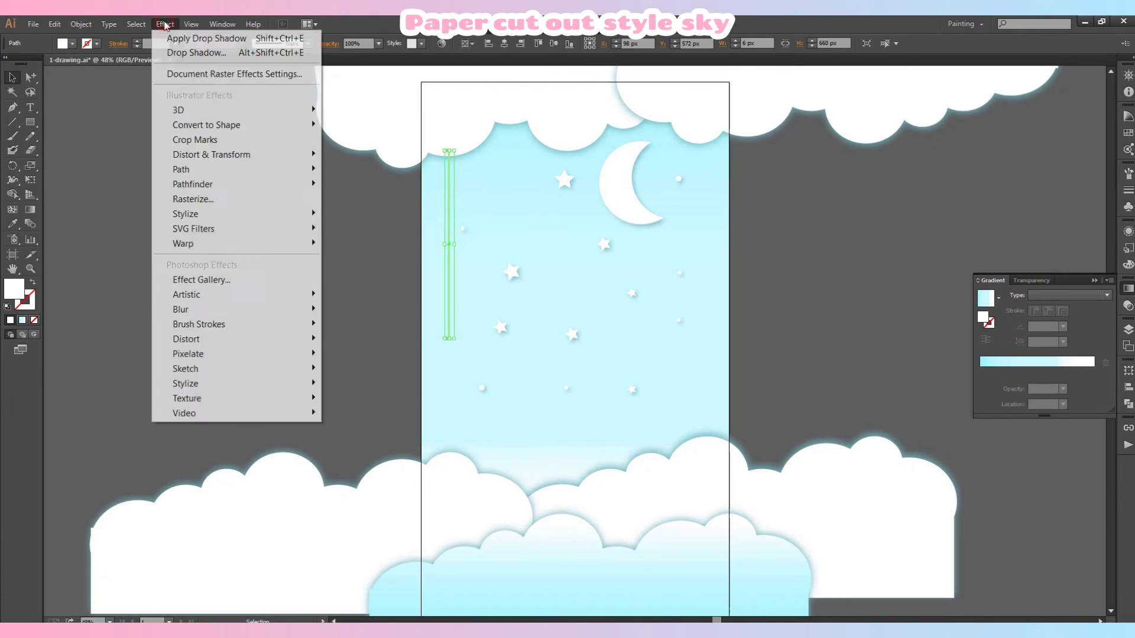
mouse_move(211, 216)
click(349, 216)
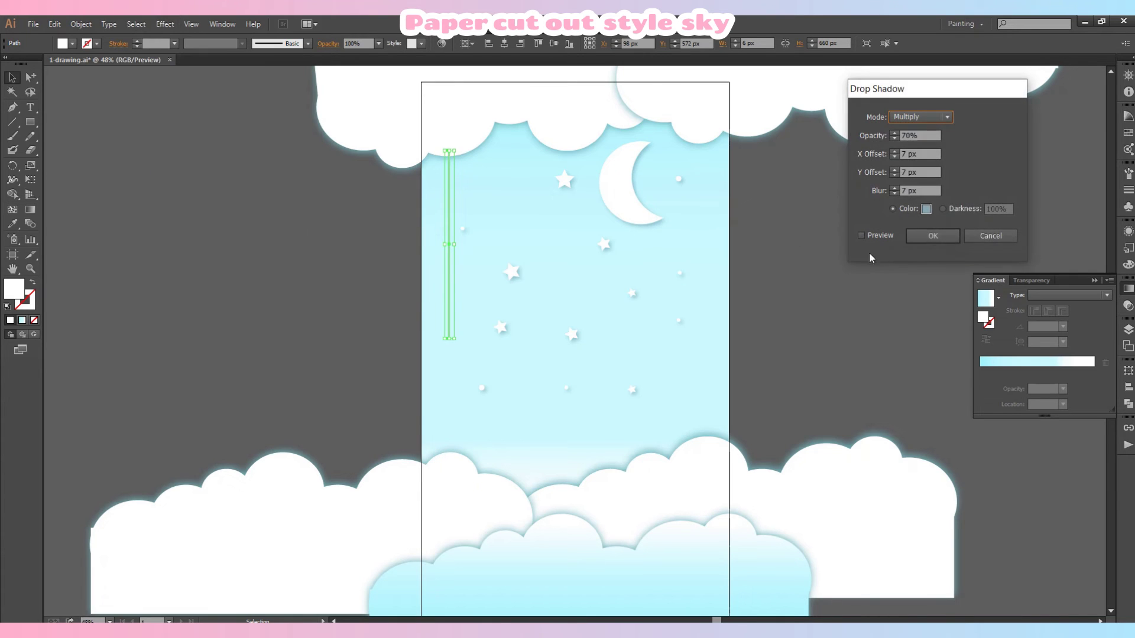
click(929, 236)
click(827, 249)
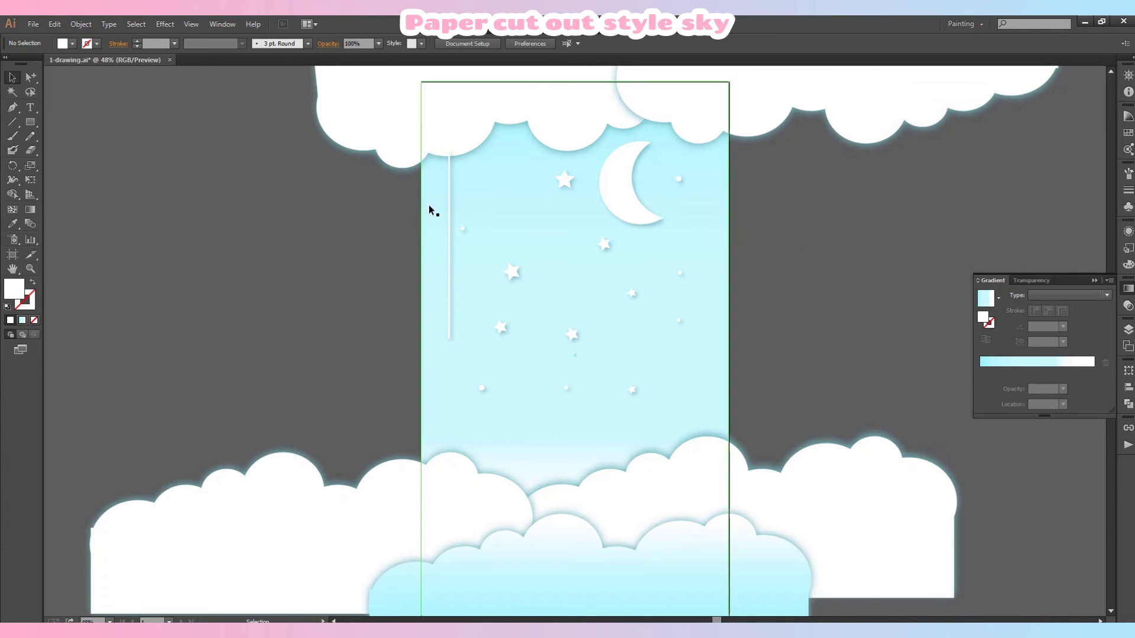
Step: Align the top end of the thin strip with the lower edge of the upper left cloud
click(448, 178)
click(31, 269)
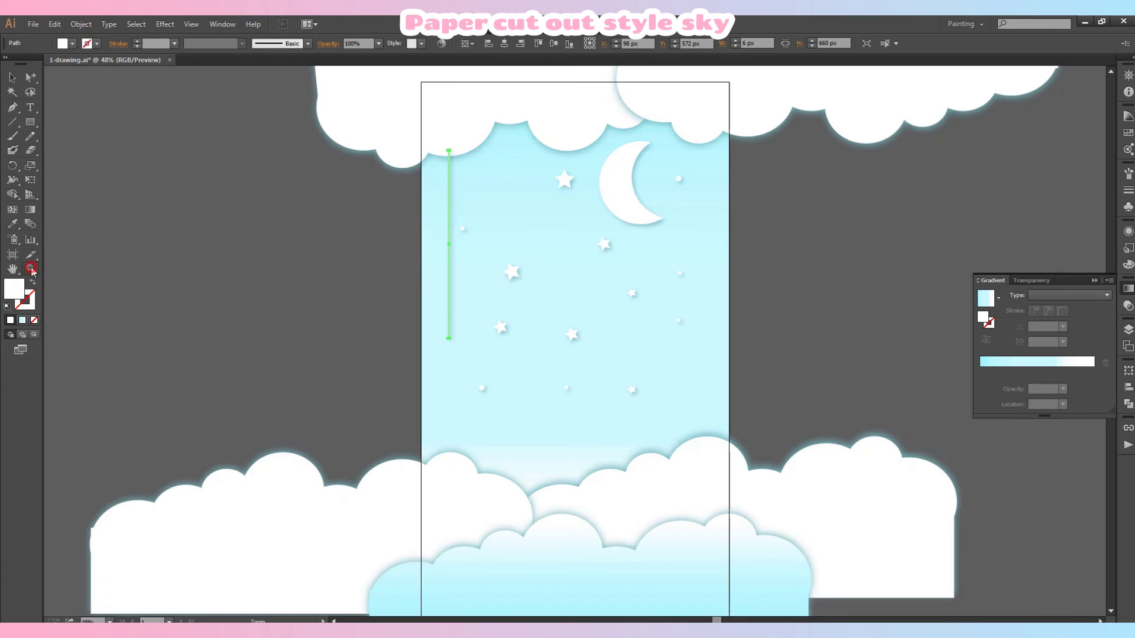
click(598, 263)
click(486, 282)
click(531, 263)
click(582, 358)
click(582, 362)
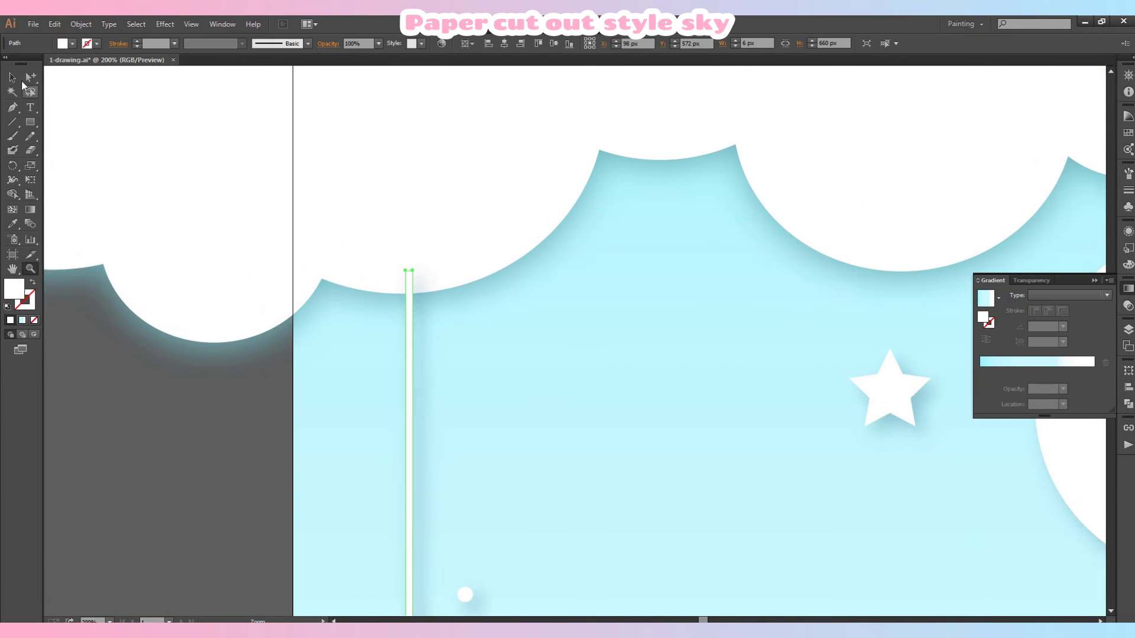
click(12, 77)
drag(409, 308, 408, 329)
click(263, 400)
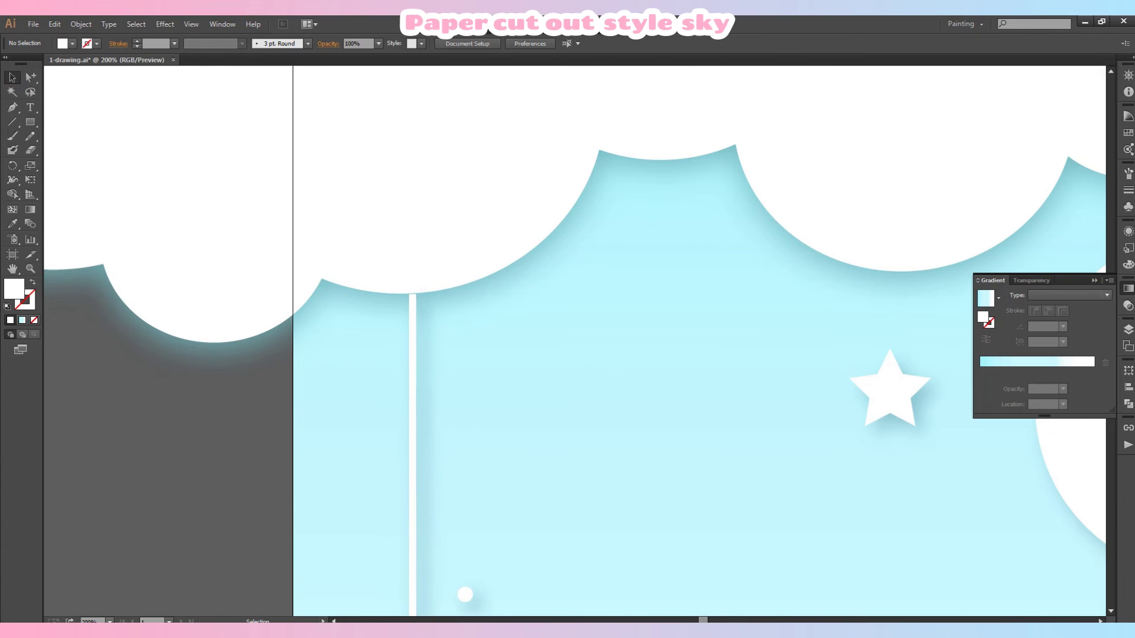
Step: Try hanging a copy of a small star, brought to the front, at the strip's lower end, and delete it
click(109, 622)
click(130, 609)
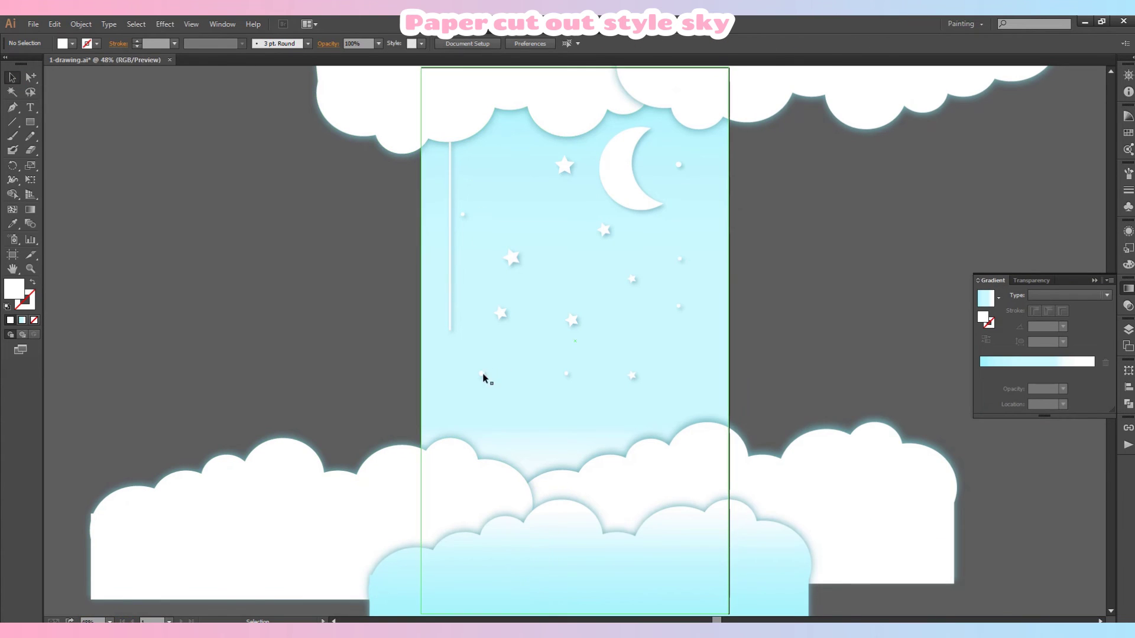
drag(502, 315, 454, 337)
right_click(459, 339)
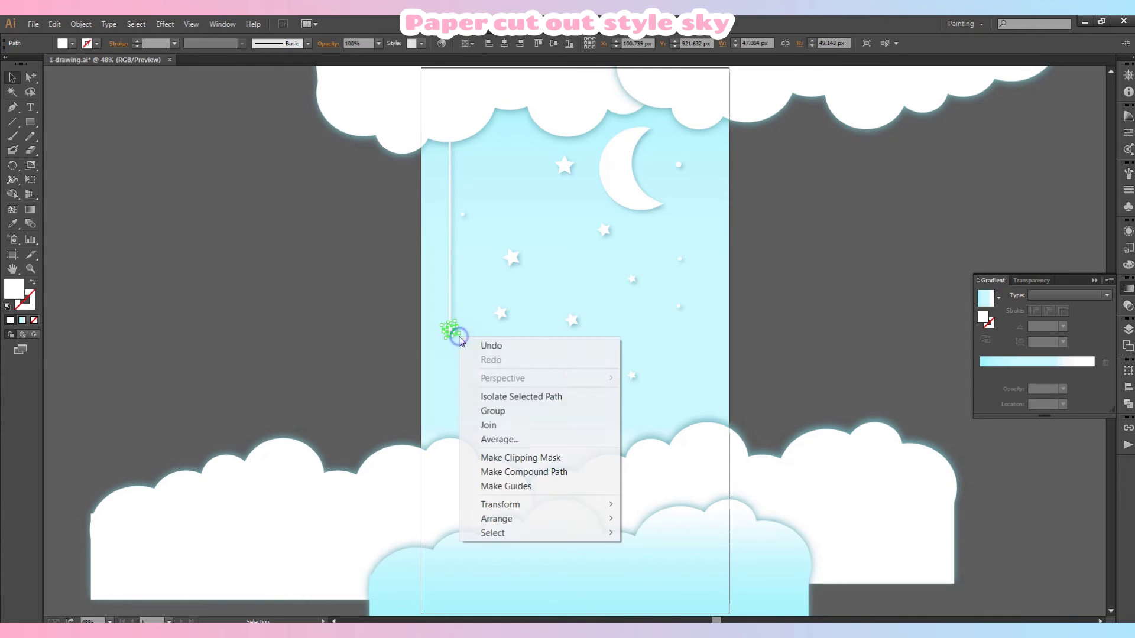
click(509, 518)
click(666, 519)
click(834, 280)
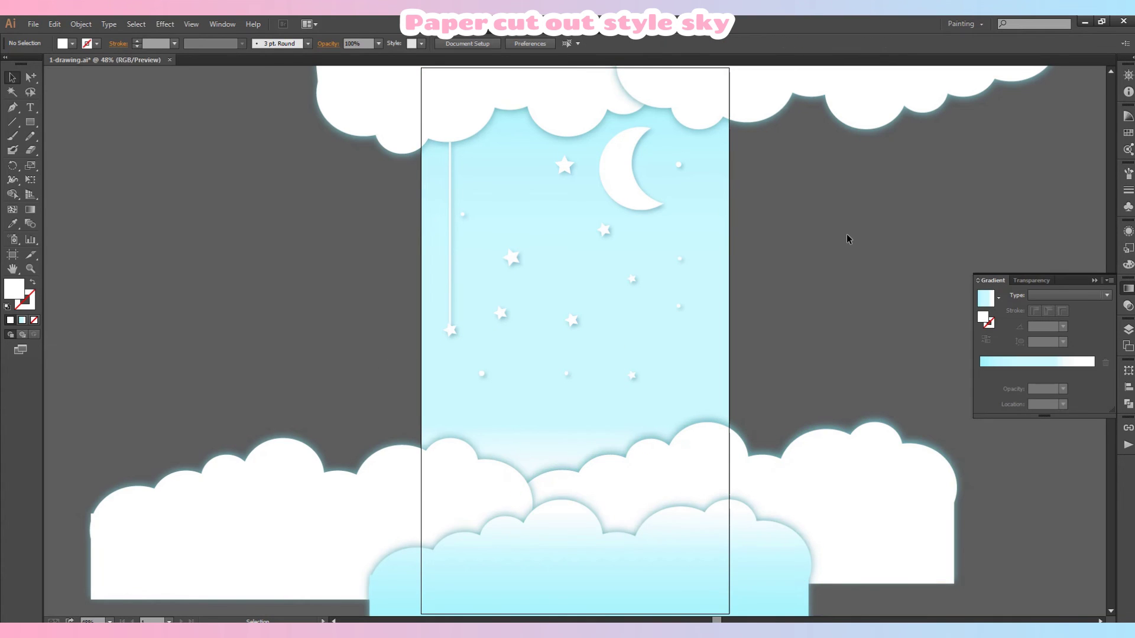
click(451, 330)
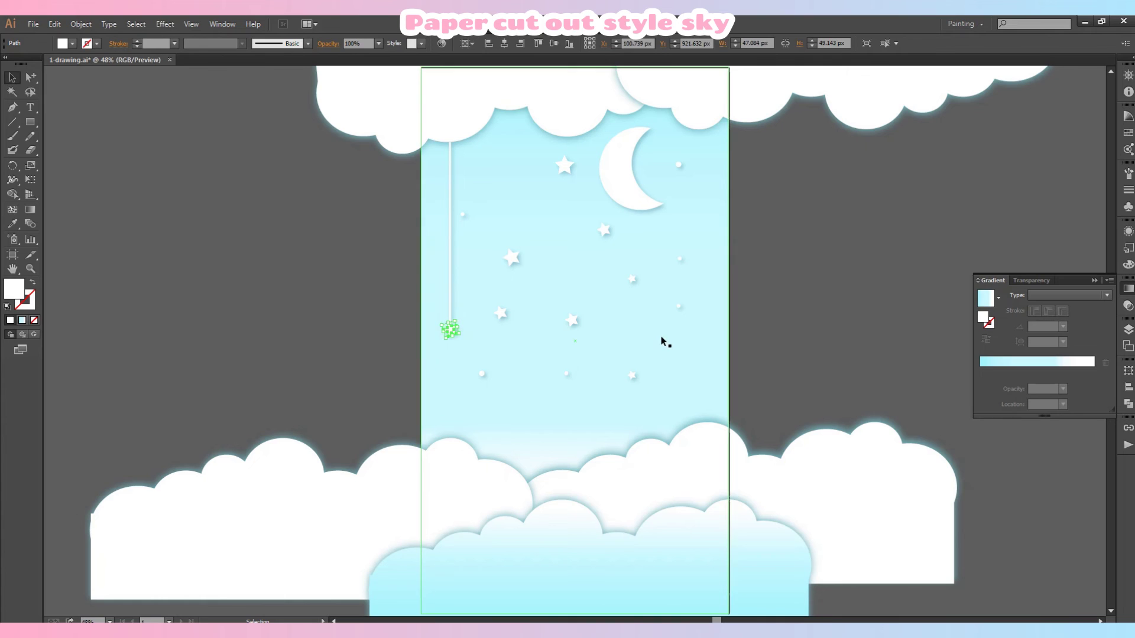
key(Delete)
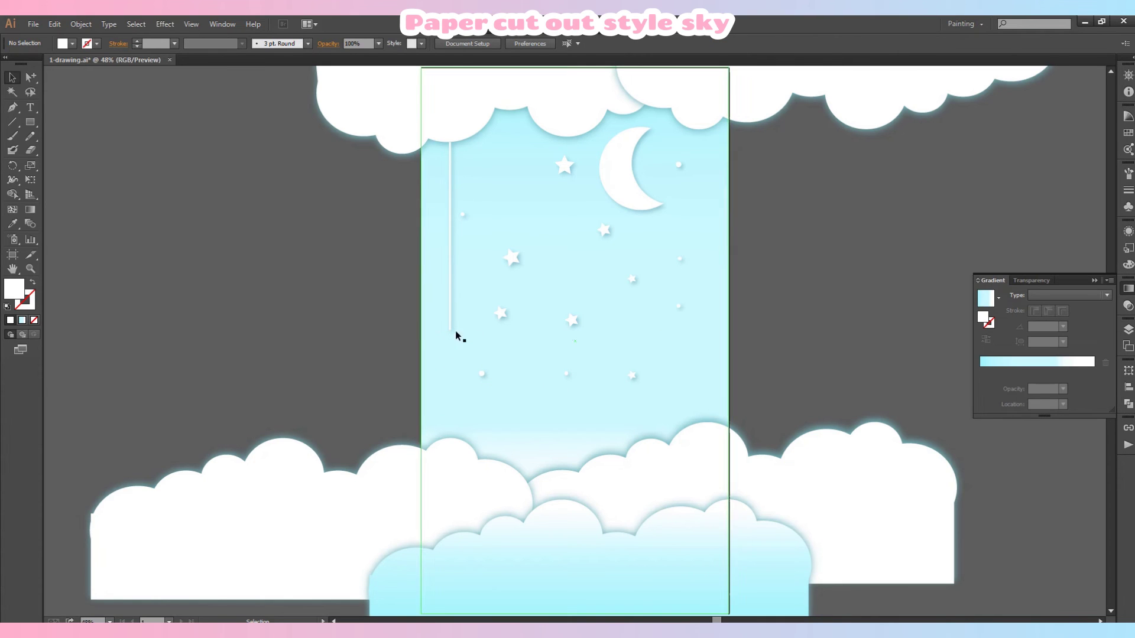
Step: Lengthen the left string to about 1053 px, reaching the lower left cloud, and copy it beneath the upper right cloud
click(451, 329)
drag(451, 330, 454, 440)
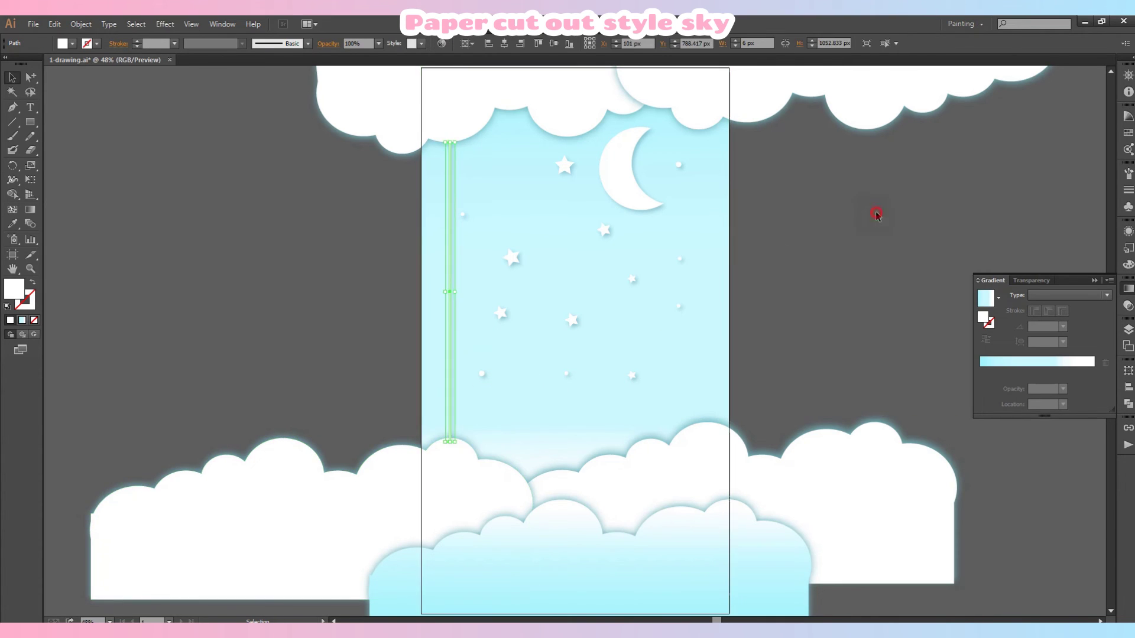
click(874, 213)
drag(452, 214, 701, 204)
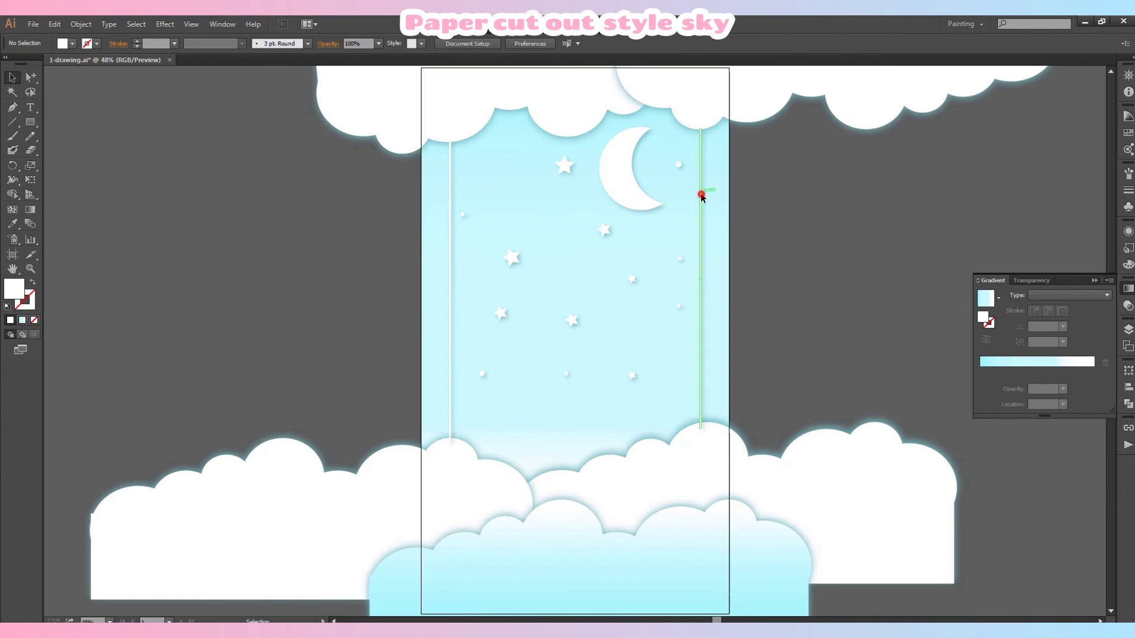
click(819, 197)
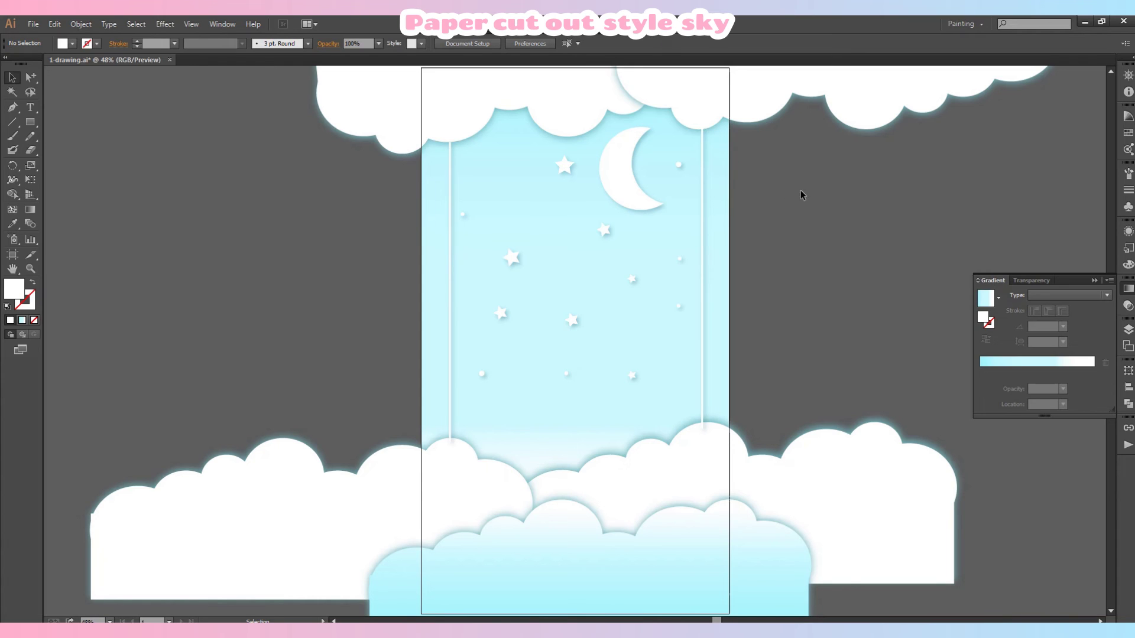
Step: Try placing a copy of a star, brought to the front, at the upper end of the left string
drag(512, 267, 449, 140)
right_click(450, 139)
click(500, 319)
click(630, 320)
click(835, 232)
scroll(627, 160, up, 1)
click(451, 157)
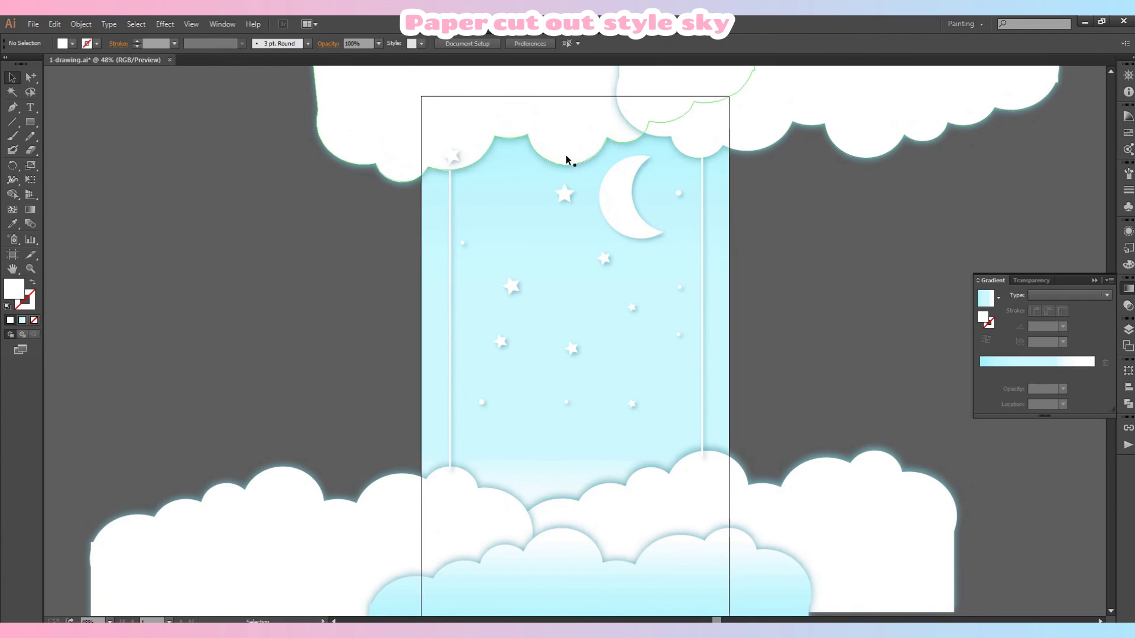
Step: Recolor the star copy with the pale blue swatch and center it over the left string's upper end
click(1126, 133)
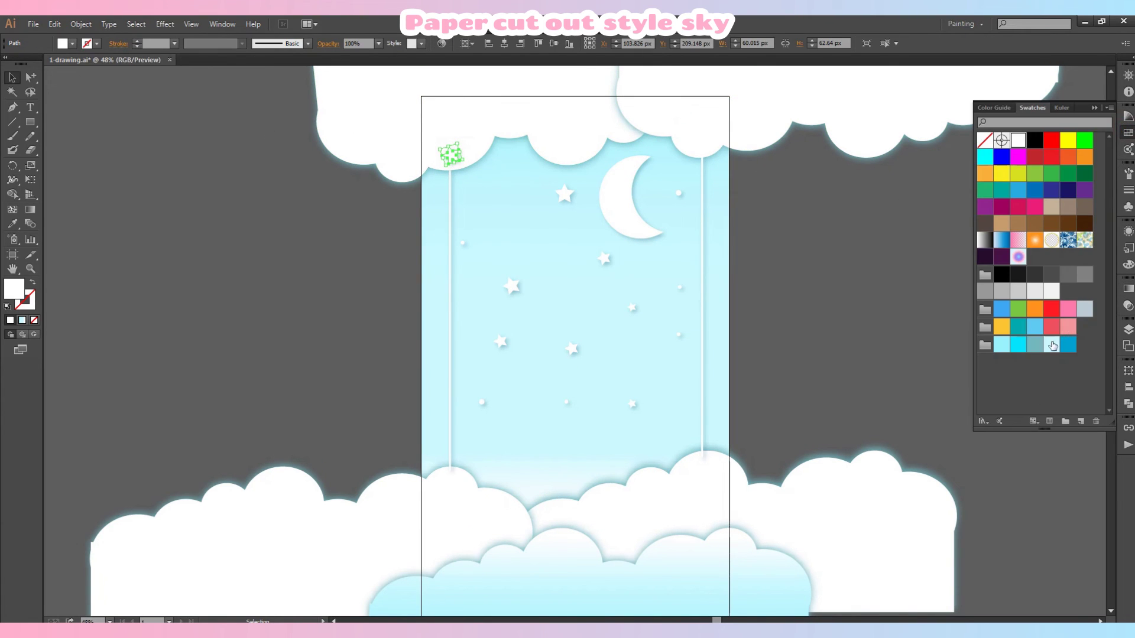
click(1051, 345)
click(792, 278)
drag(454, 155, 453, 162)
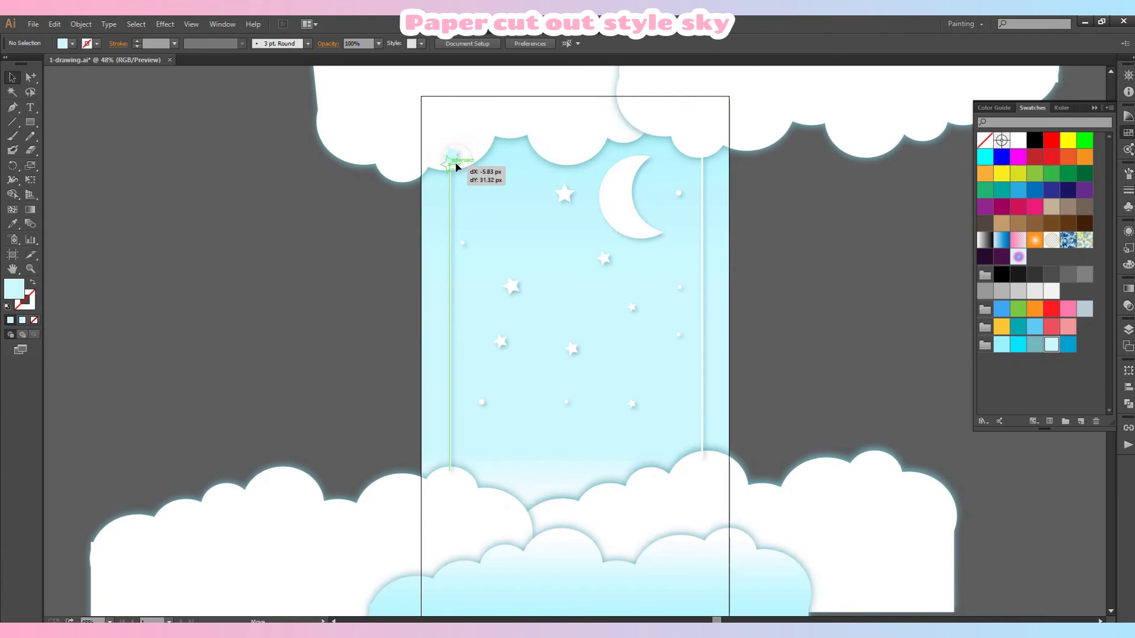
click(870, 334)
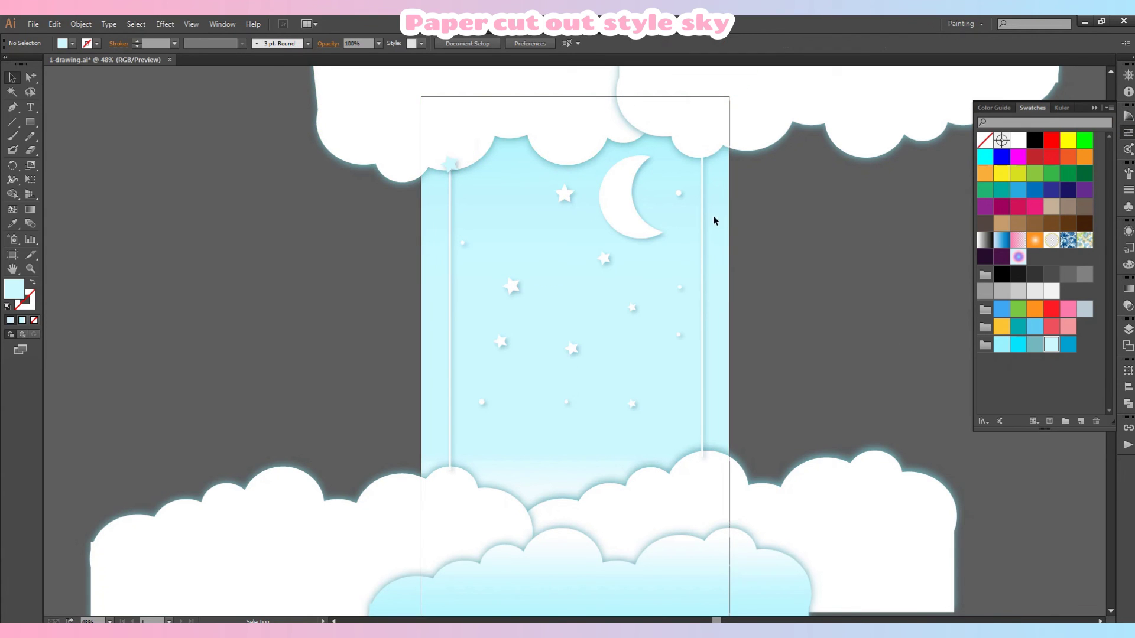
Step: Send the left string together with the background rectangle to the back, behind the clouds
click(453, 162)
drag(456, 351, 455, 348)
right_click(457, 324)
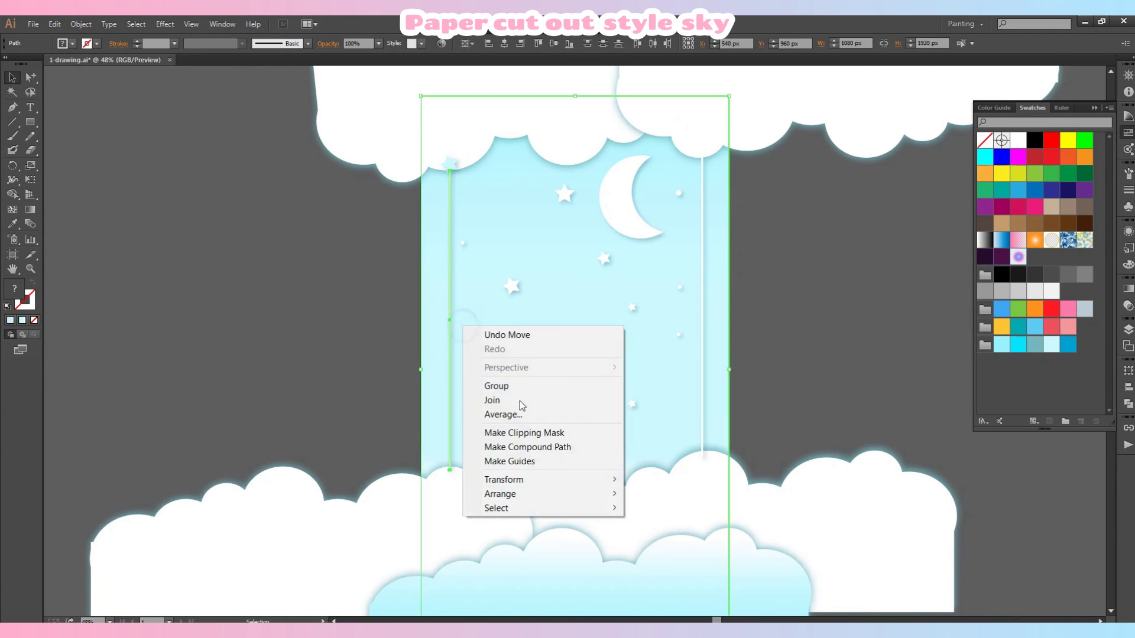
click(671, 538)
click(787, 314)
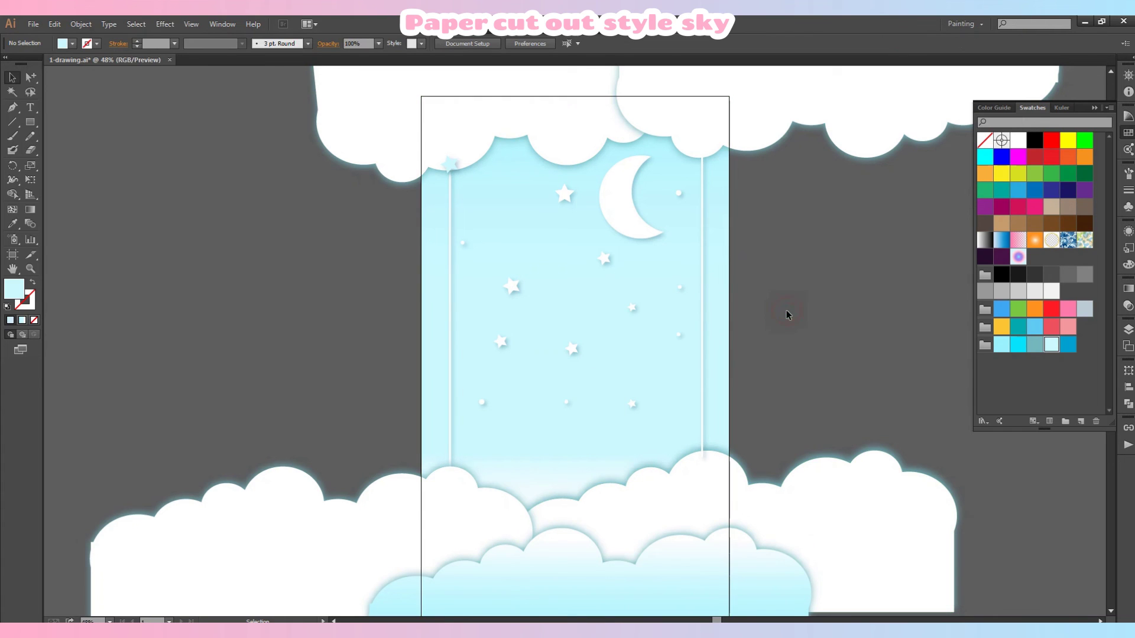
Step: Delete the pale blue star from the left string and send the right string with the background to the back
click(455, 168)
key(Delete)
drag(760, 238, 697, 257)
right_click(809, 250)
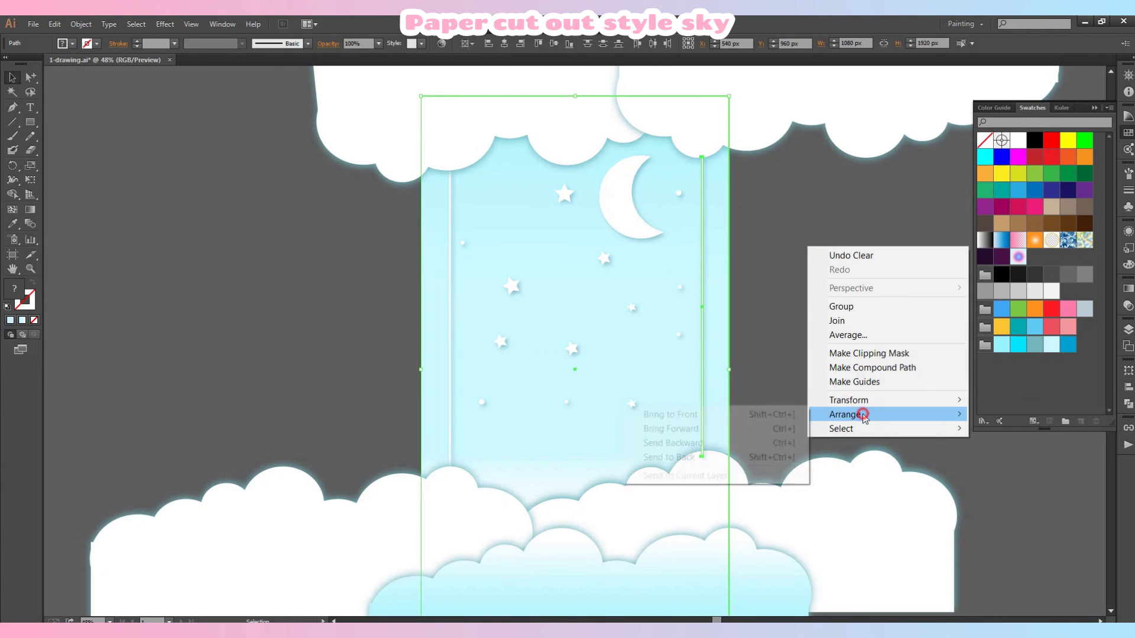
click(739, 455)
click(823, 254)
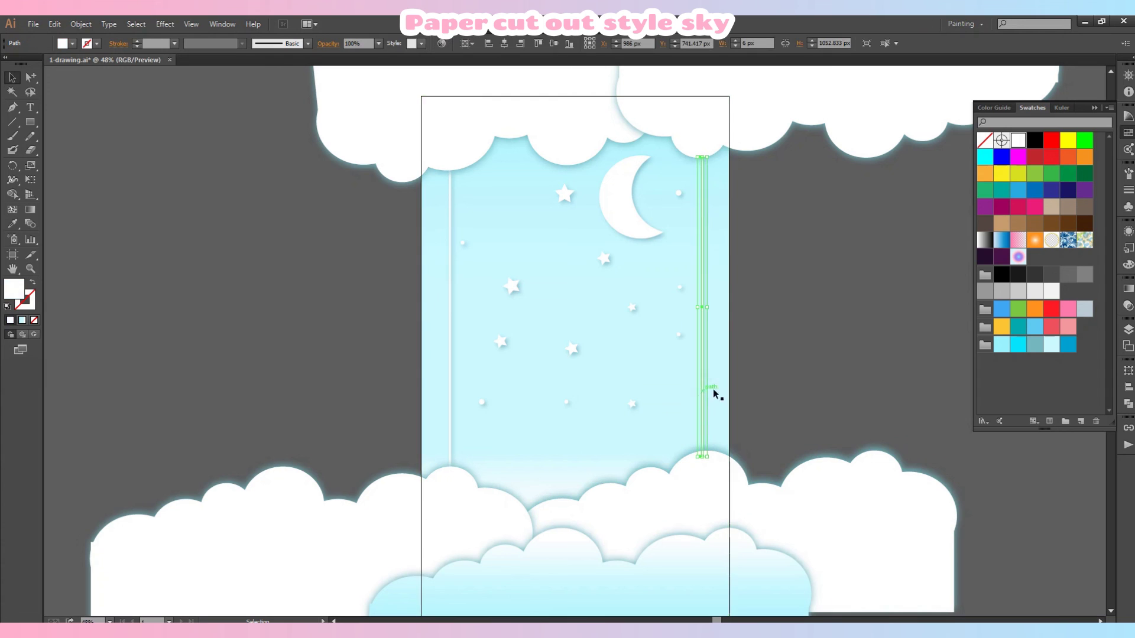
Step: Shift the uppermost star and the star below the moon further left, and enlarge the crescent moon
drag(581, 201, 526, 188)
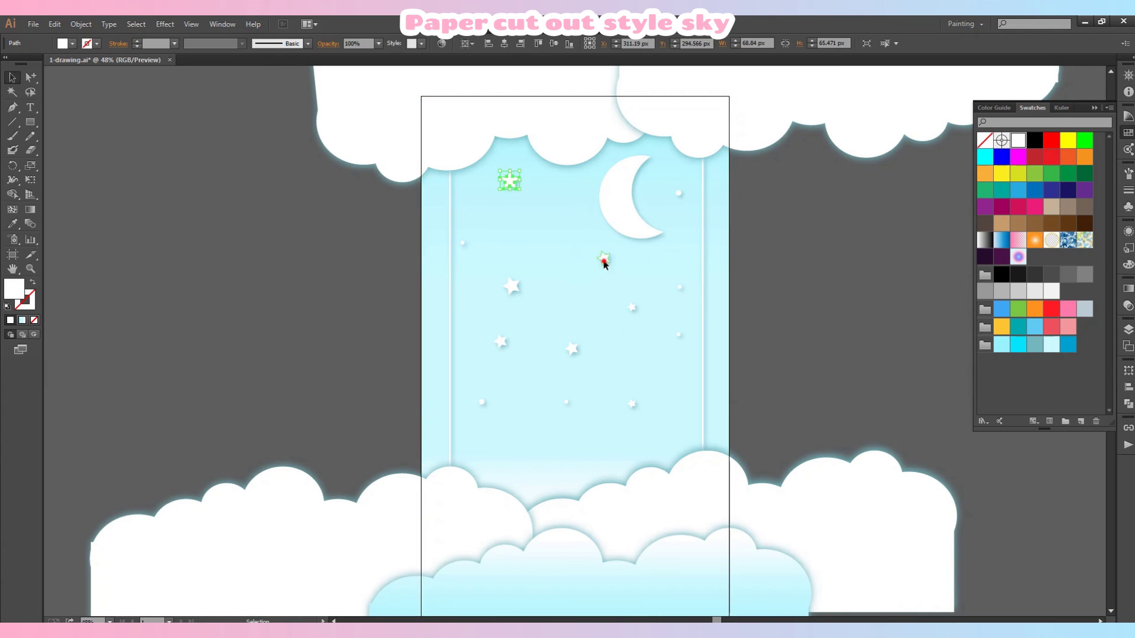
drag(603, 261, 603, 287)
click(623, 223)
click(809, 239)
drag(579, 247, 579, 264)
drag(619, 230, 619, 243)
click(834, 317)
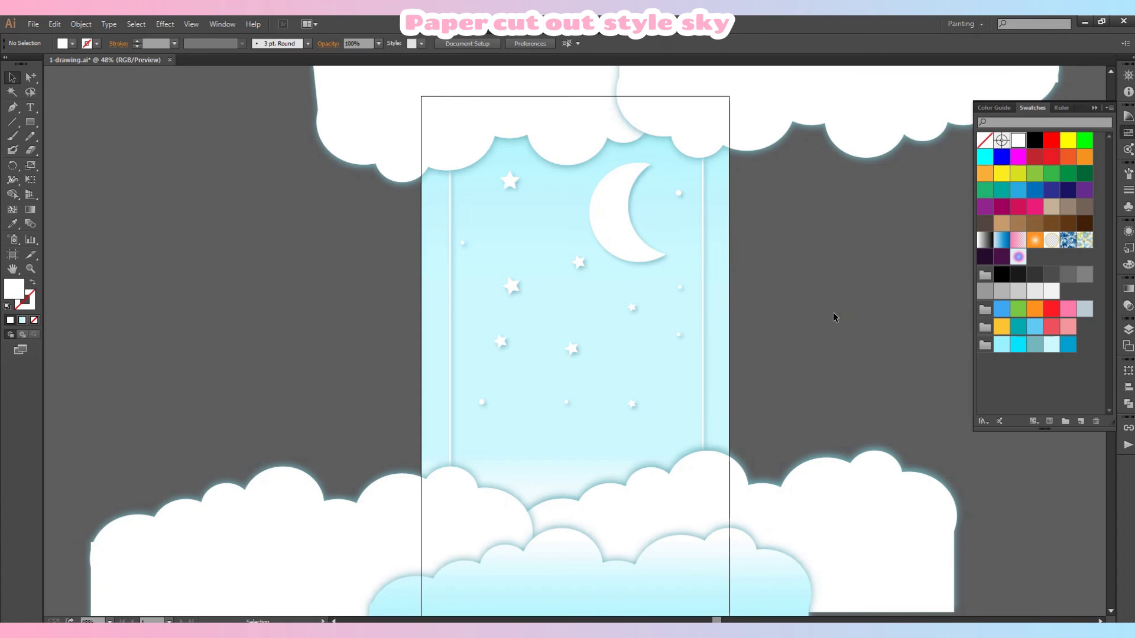
scroll(855, 263, down, 2)
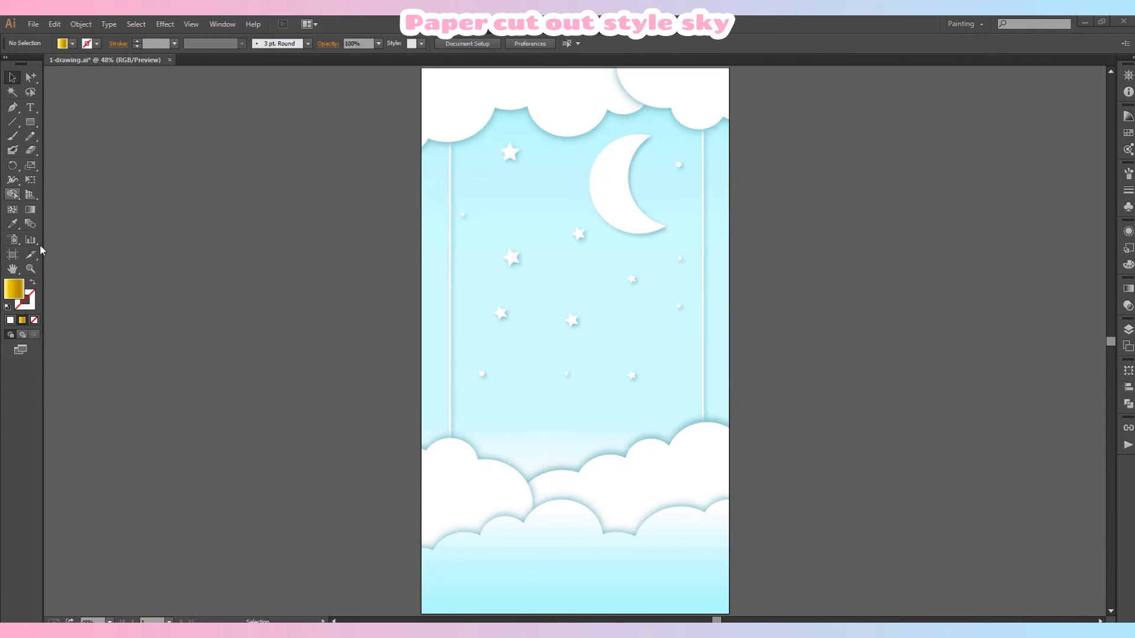
Step: Fill the crescent moon inside the clipped artwork with the gold gradient swatch
click(30, 269)
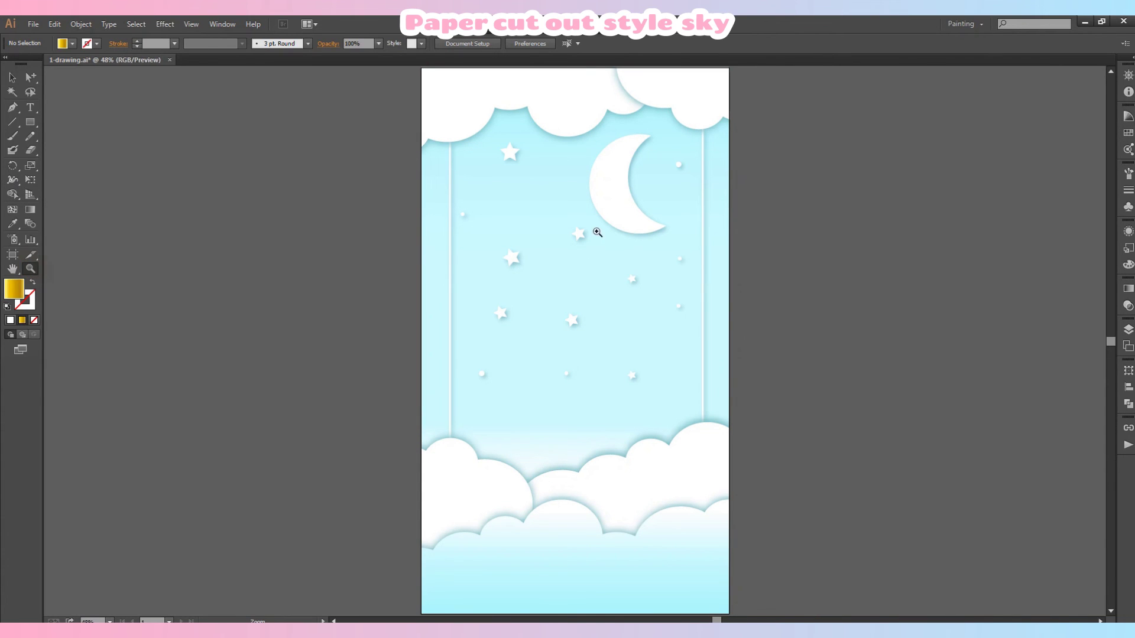
click(626, 217)
click(569, 333)
click(569, 333)
click(30, 77)
click(562, 263)
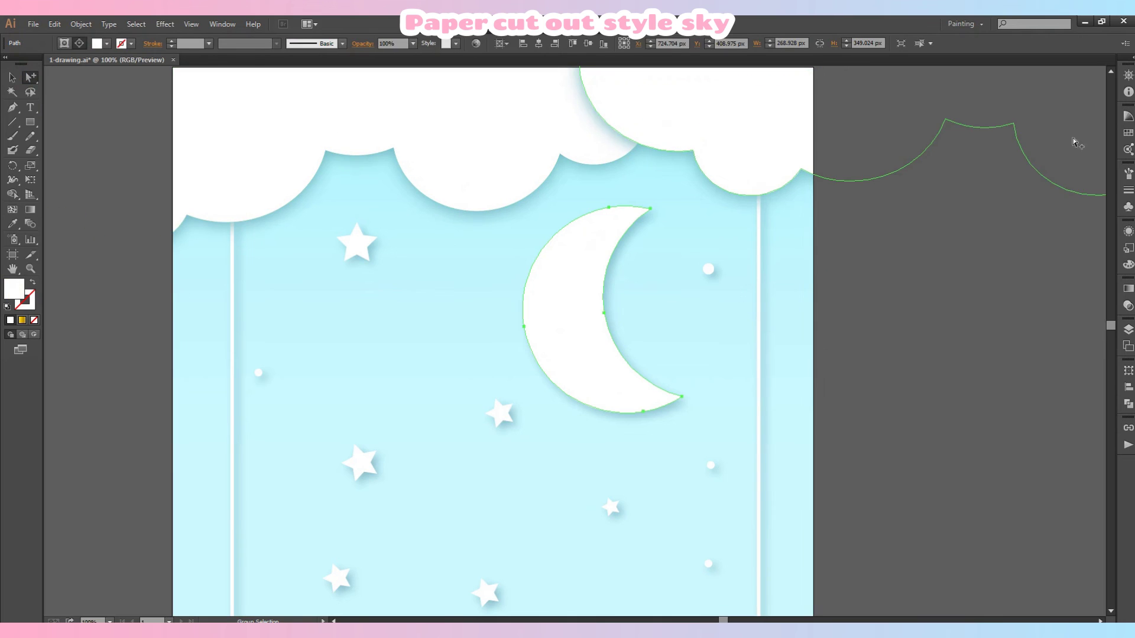
click(1128, 133)
click(1034, 258)
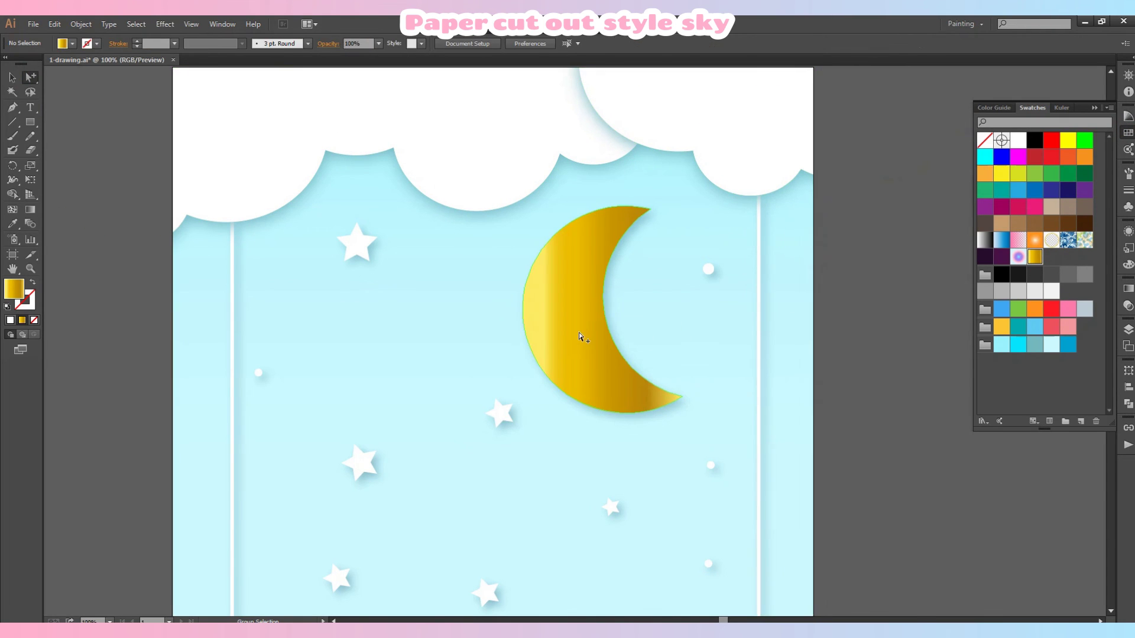
Step: Try reversing the moon's gold gradient and switch it back
click(1128, 288)
click(986, 339)
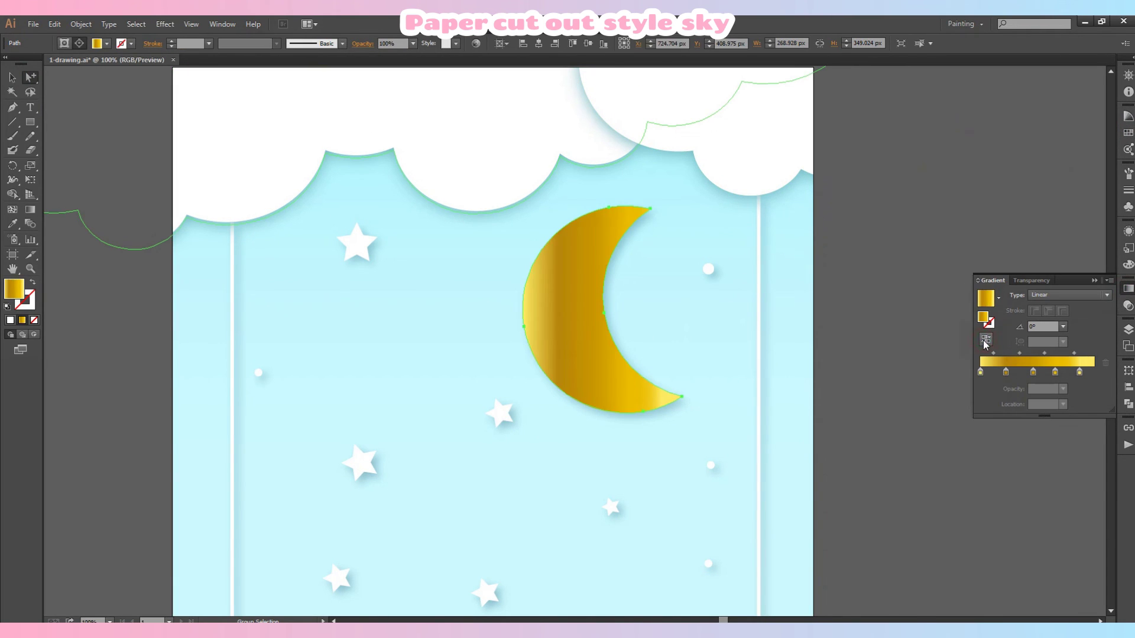
click(986, 339)
Step: Angle the moon's gold gradient diagonally across the crescent at about 27°, starting outside its lower left edge
click(30, 210)
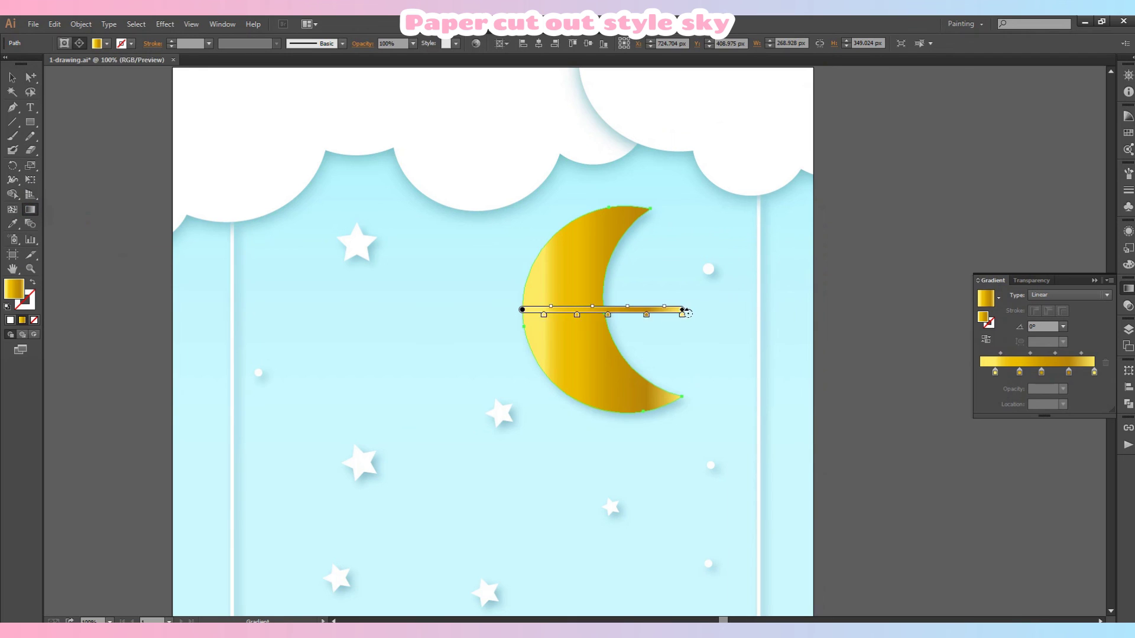
drag(686, 286, 666, 214)
mouse_move(476, 408)
mouse_down()
mouse_move(712, 255)
mouse_move(662, 287)
mouse_up()
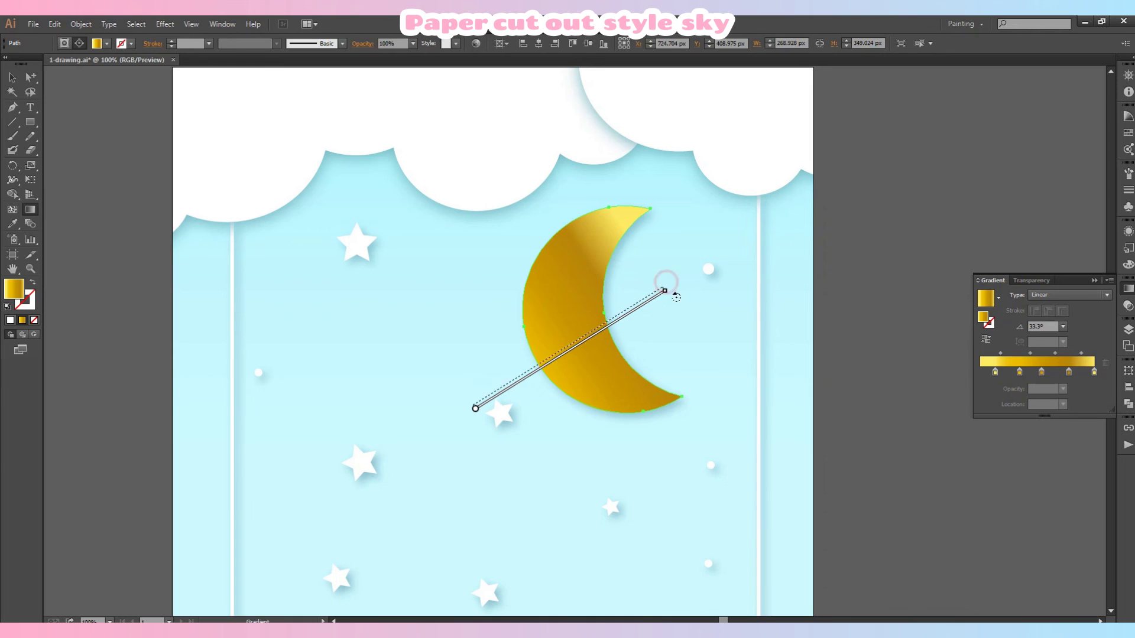
mouse_move(475, 410)
mouse_down()
mouse_move(458, 393)
mouse_move(444, 405)
mouse_up()
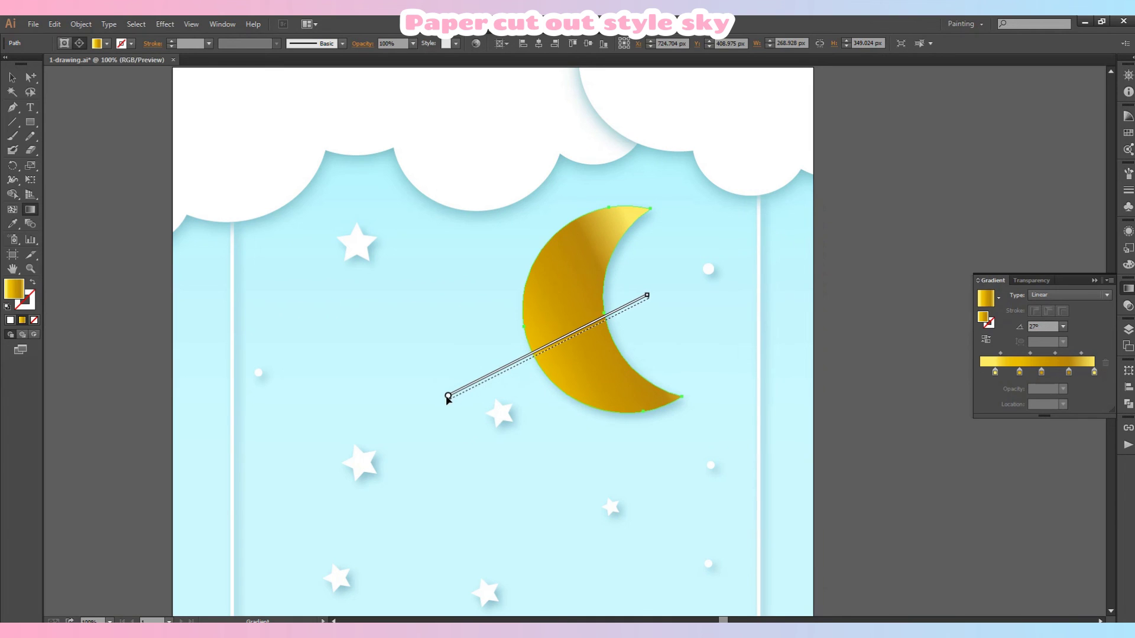
click(12, 78)
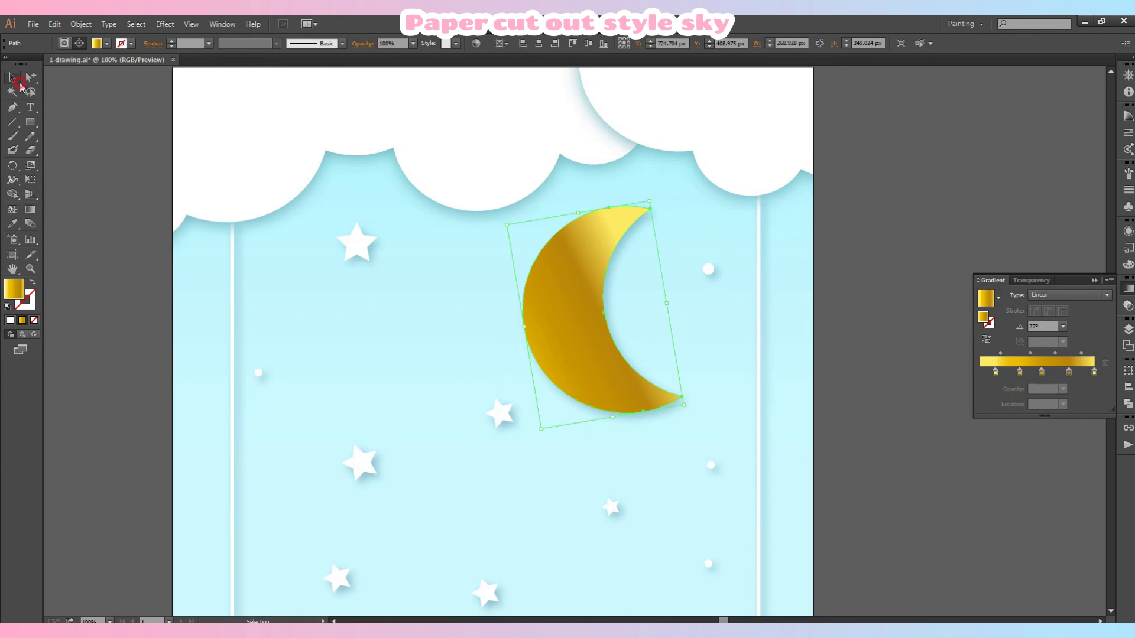
click(110, 313)
key(ctrl+0)
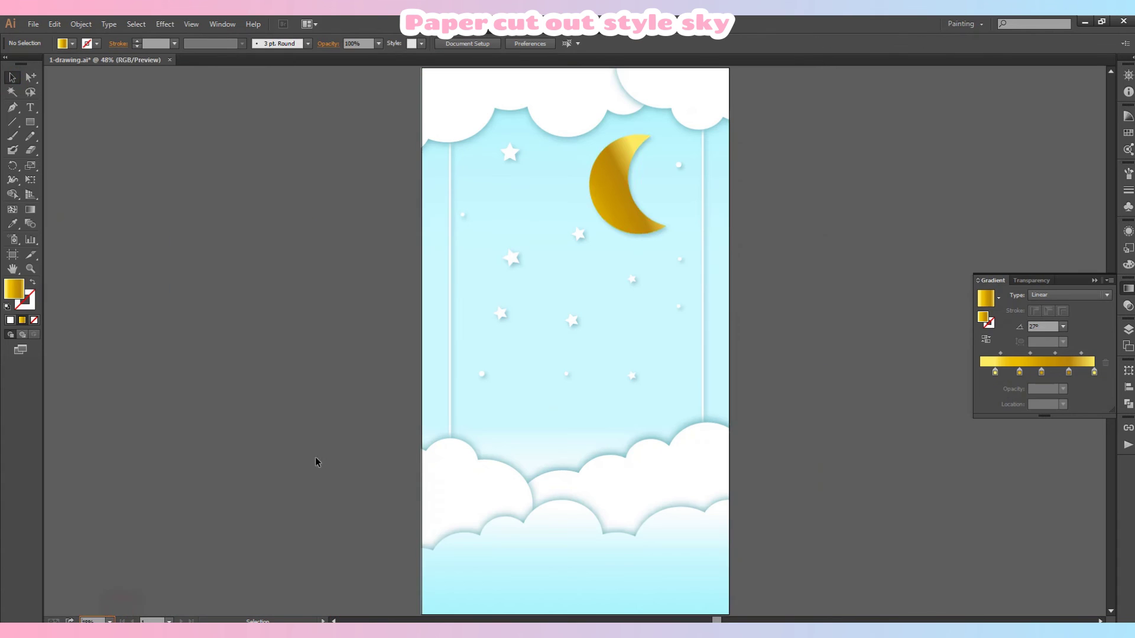
Step: Select only the moon within the clipped artwork and reverse its gold gradient
click(677, 208)
key(a)
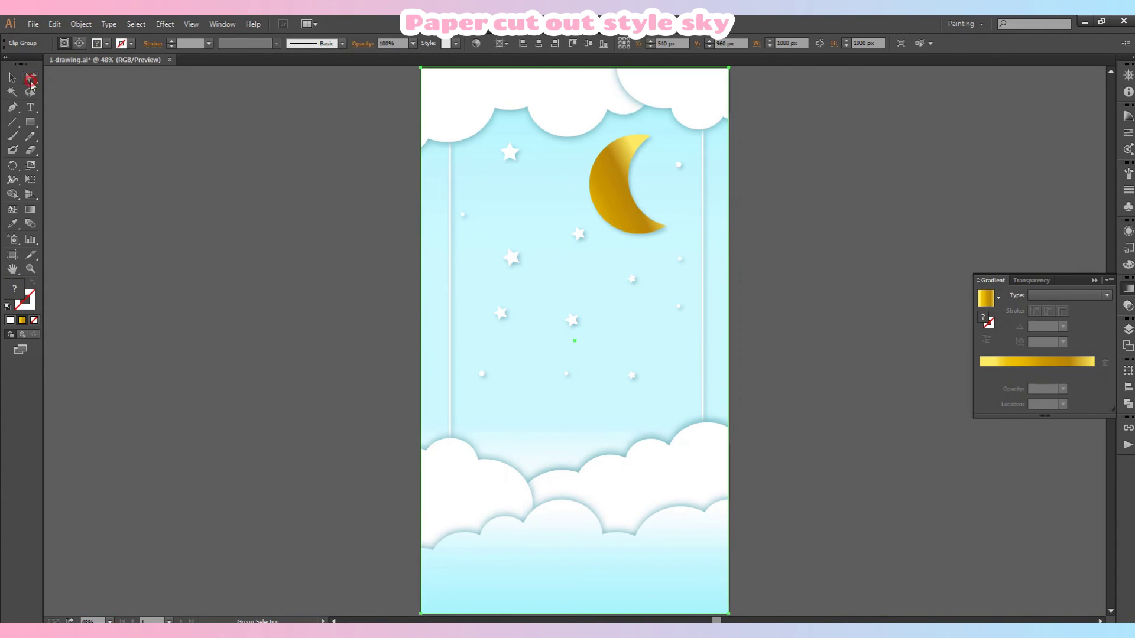
alt+click(614, 207)
click(985, 341)
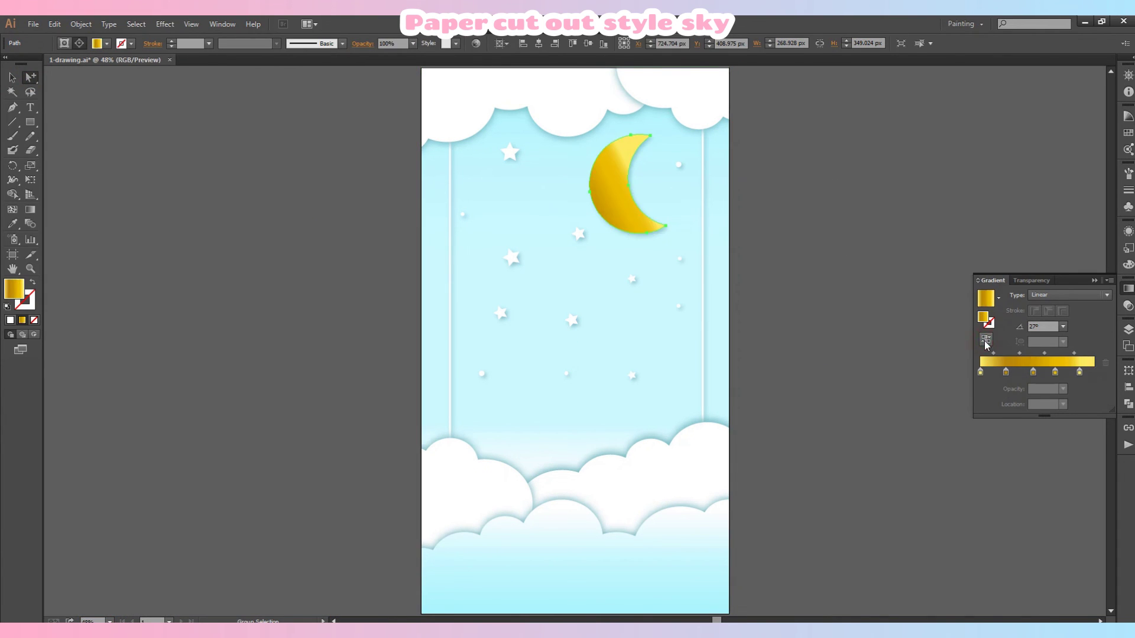
click(850, 195)
Step: Fine-tune the moon's gradient stops, placing the dark gold stop at about 21% and nudging the light yellow stop
click(617, 197)
click(31, 213)
mouse_move(649, 180)
mouse_down()
mouse_move(664, 173)
mouse_move(648, 181)
mouse_up()
click(1006, 372)
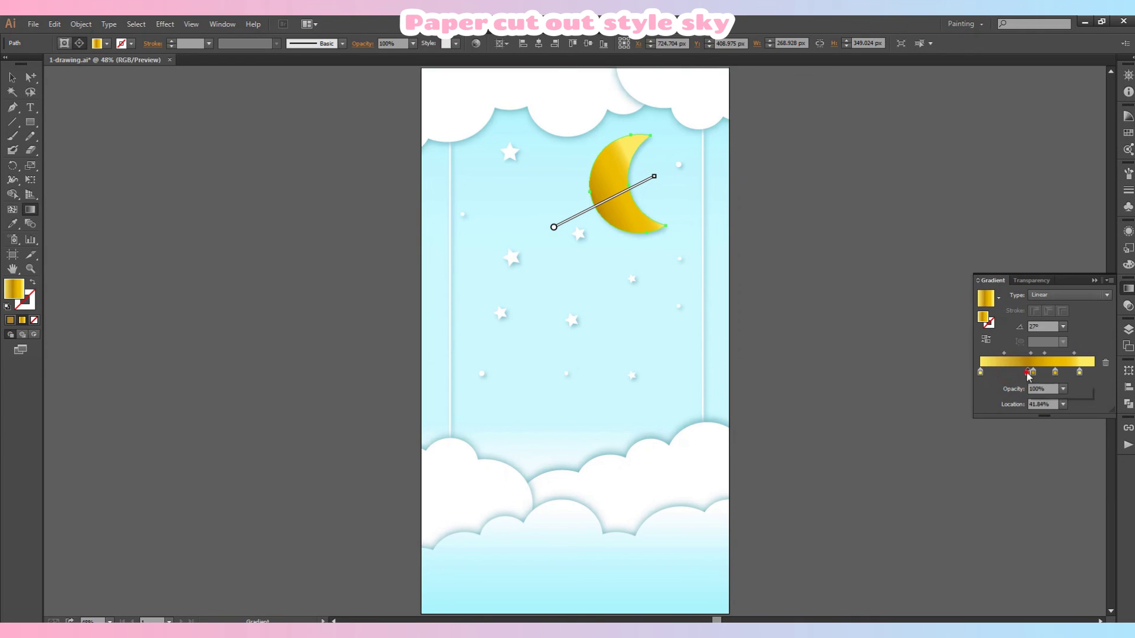
drag(1029, 376, 1004, 377)
mouse_move(640, 196)
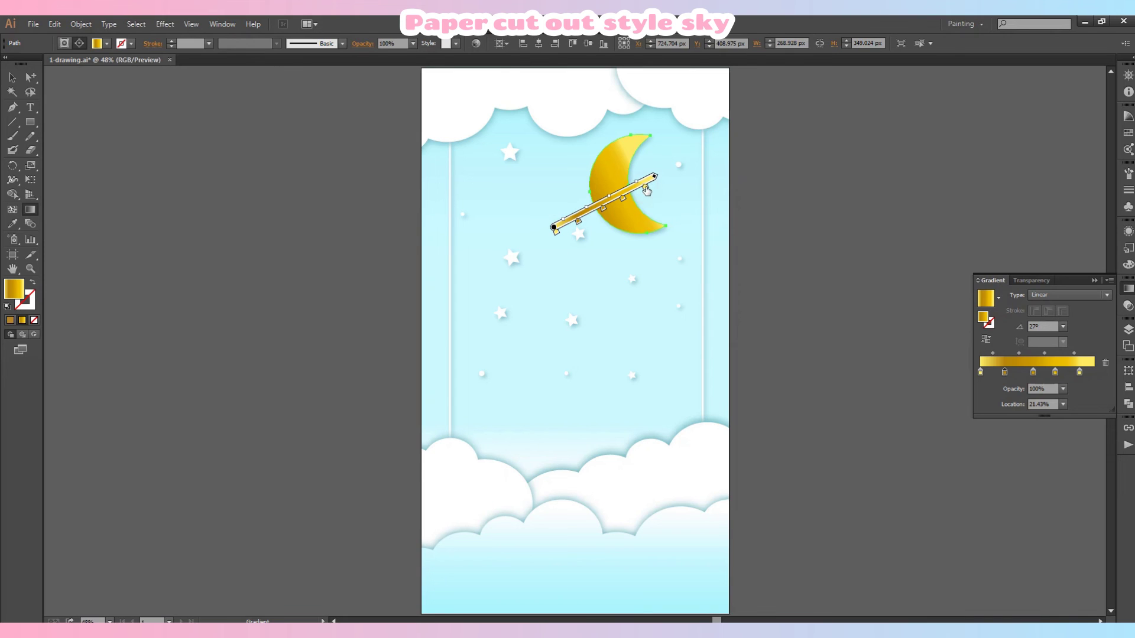
drag(645, 188, 627, 199)
click(12, 77)
click(114, 106)
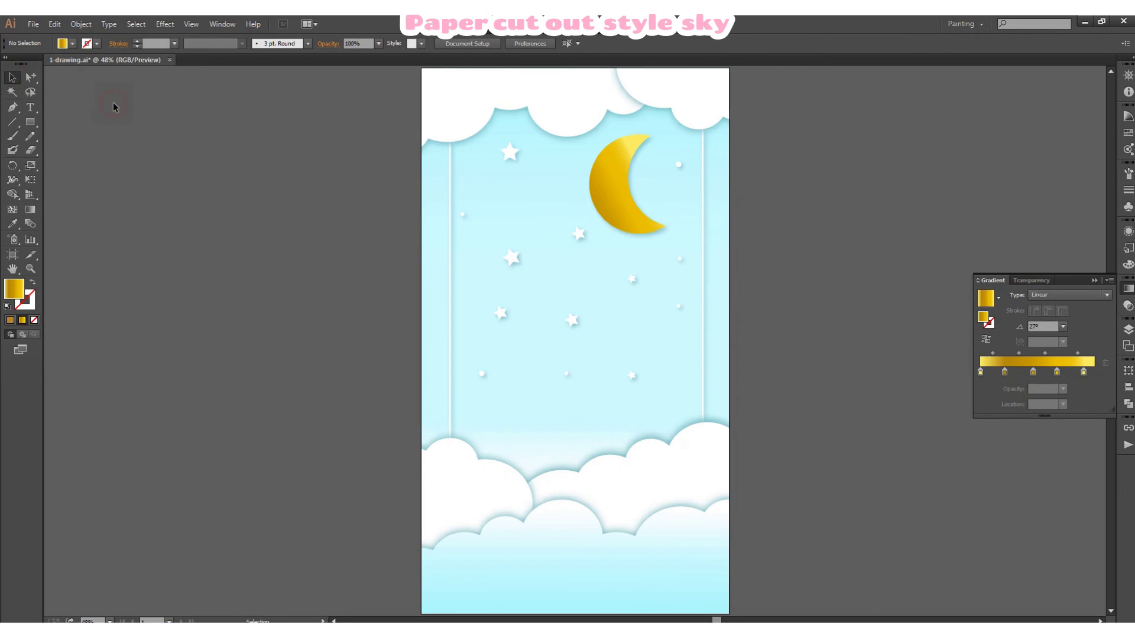